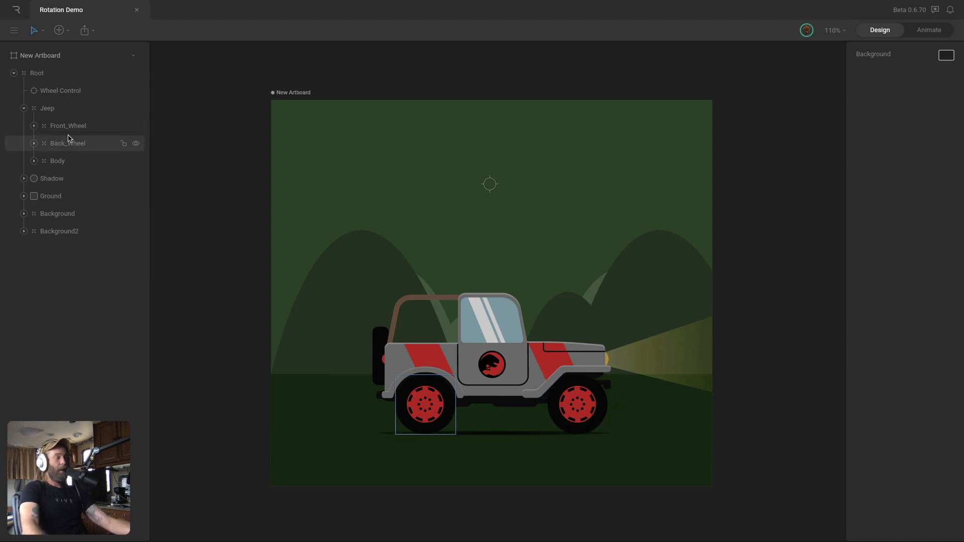
Try rotating the Wheel Control target on the artboard and undo the rotation
{"action": "left_click", "coordinate": [49, 90]}
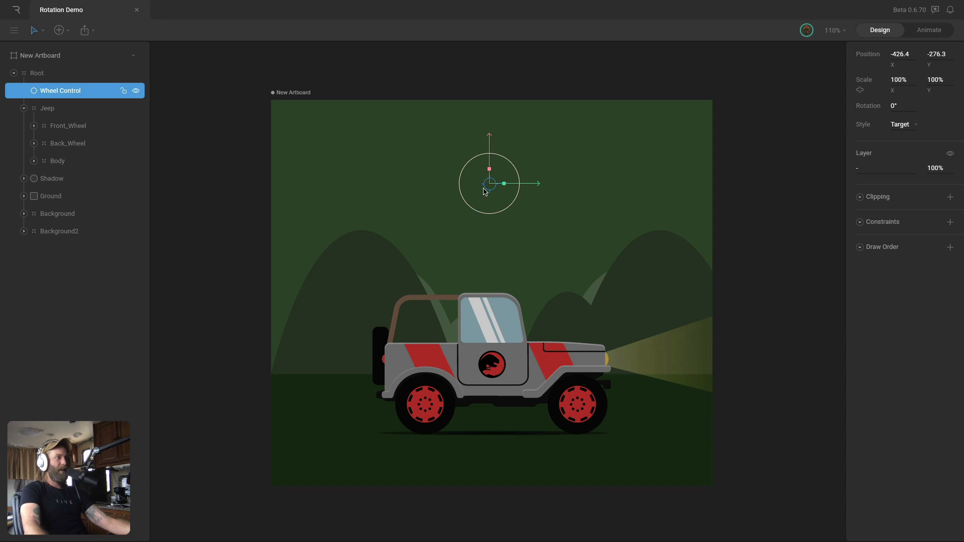
{"action": "left_click_drag", "start_coordinate": [490, 213], "coordinate": [457, 164]}
{"action": "key", "text": "ctrl+z"}
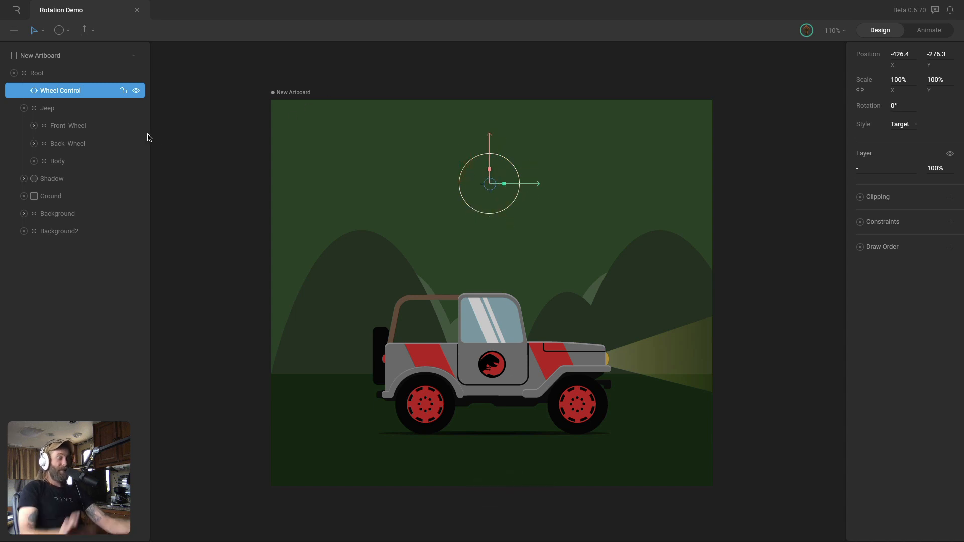
Set the Front_Wheel group's rotation to 0°
{"action": "left_click", "coordinate": [43, 133]}
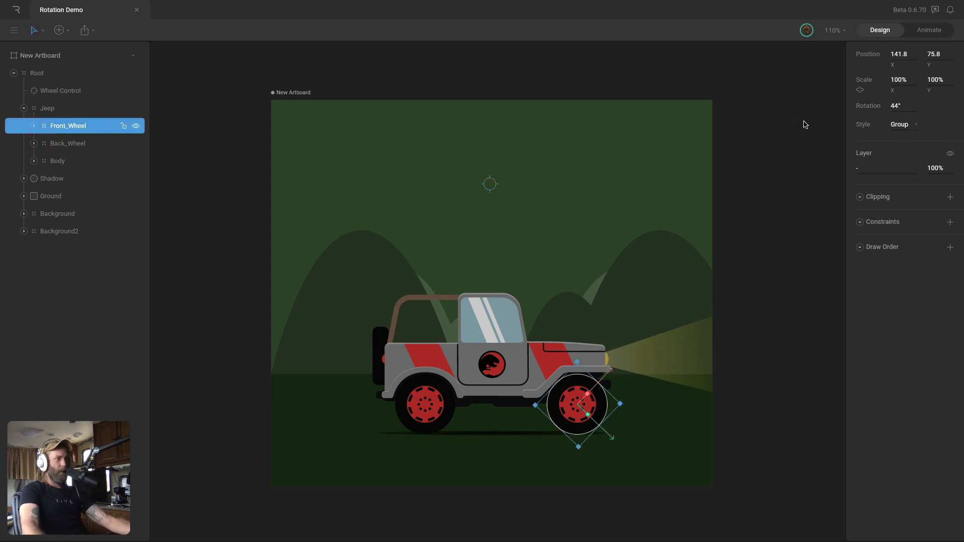
{"action": "left_click", "coordinate": [894, 104]}
{"action": "type", "text": "0"}
{"action": "key", "text": "Return"}
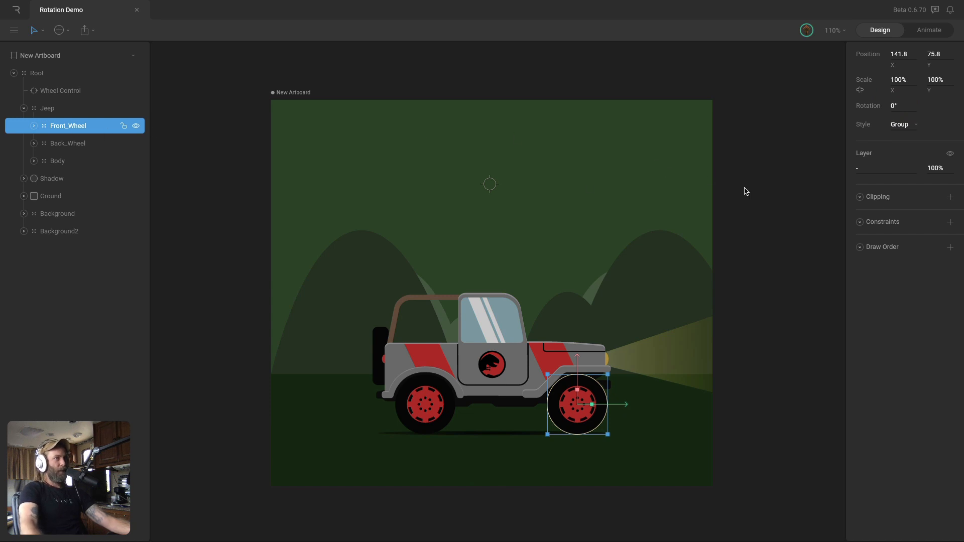
Add a Rotation constraint to Front_Wheel with Wheel Control as its target
{"action": "left_click", "coordinate": [949, 222]}
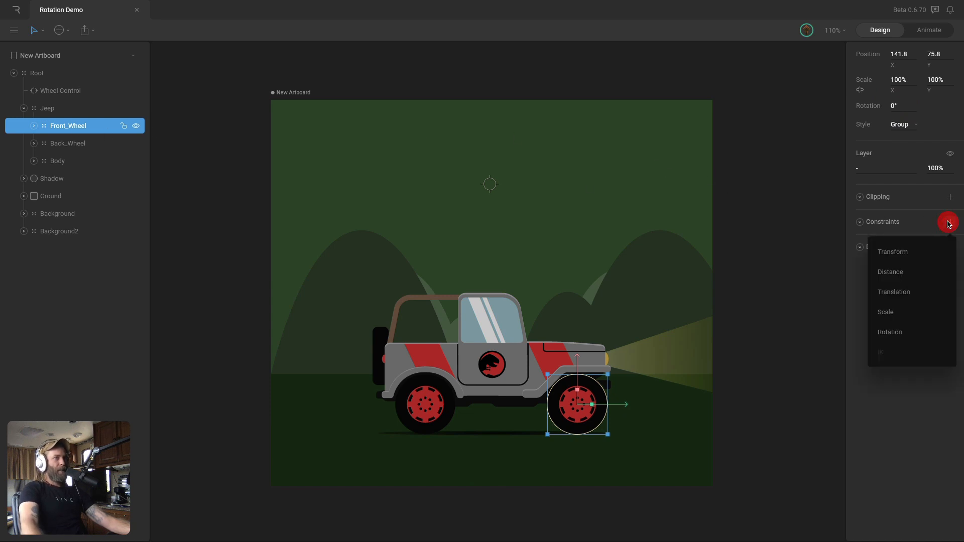
{"action": "left_click", "coordinate": [919, 333]}
{"action": "left_click", "coordinate": [859, 239]}
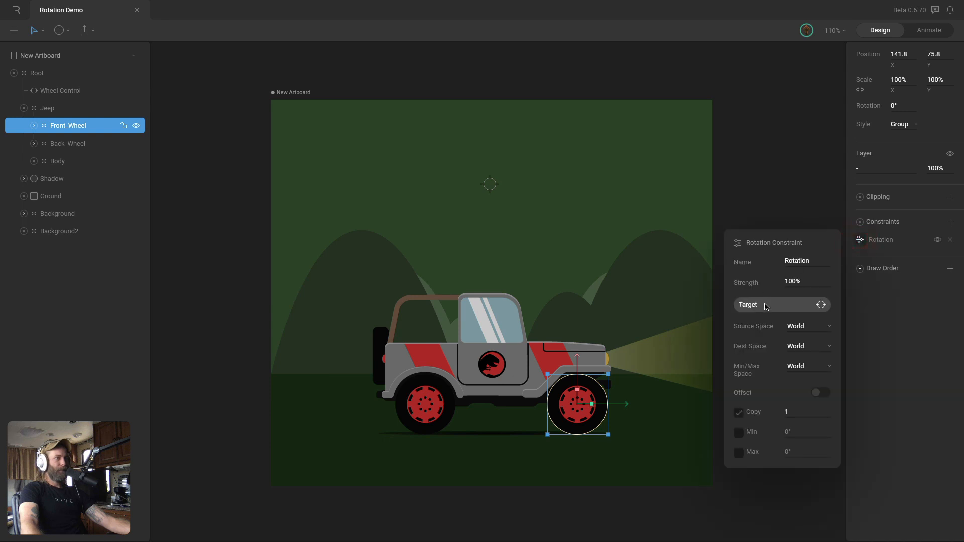
{"action": "left_click", "coordinate": [821, 305]}
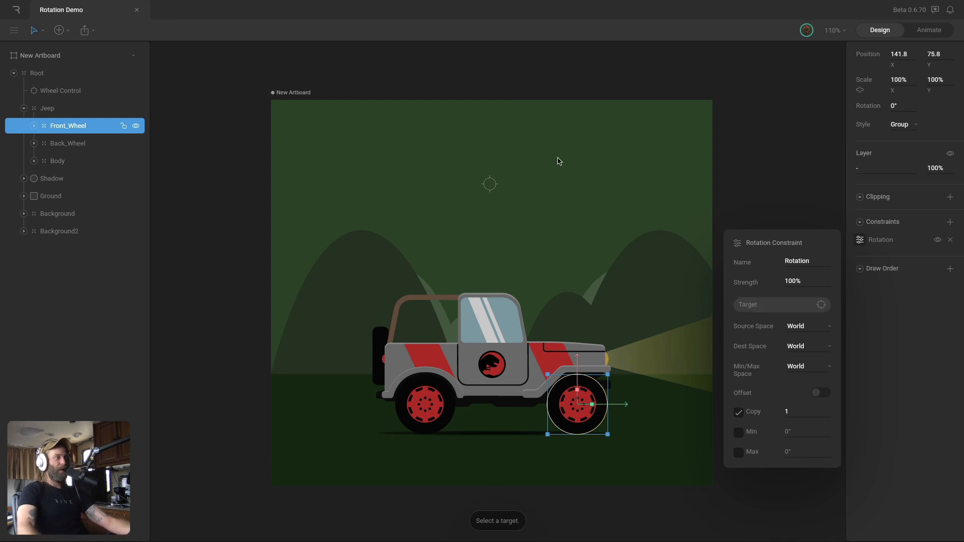
{"action": "left_click", "coordinate": [491, 190]}
Rotate Wheel Control to test the front wheel's constraint and undo the rotation
{"action": "left_click", "coordinate": [491, 187]}
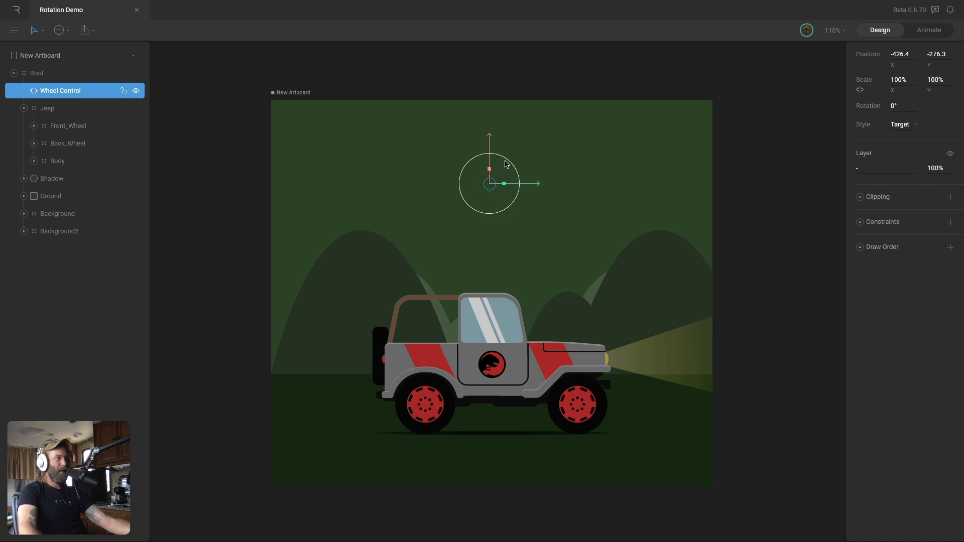
{"action": "left_click_drag", "start_coordinate": [505, 159], "coordinate": [517, 224]}
{"action": "key", "text": "super+z"}
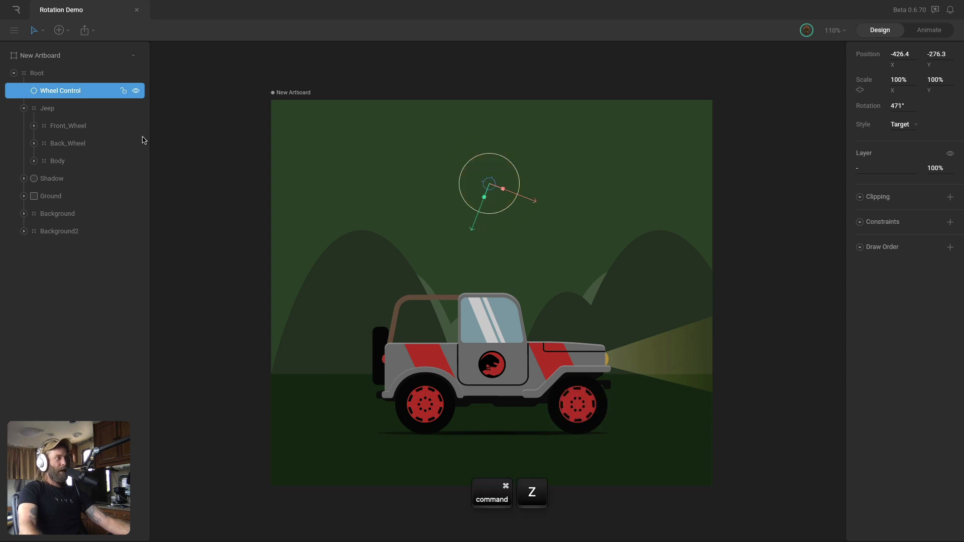
Look through the front wheel's Rotation constraint settings and try rotating the wheel directly with Offset off, undoing the attempt
{"action": "left_click", "coordinate": [68, 126]}
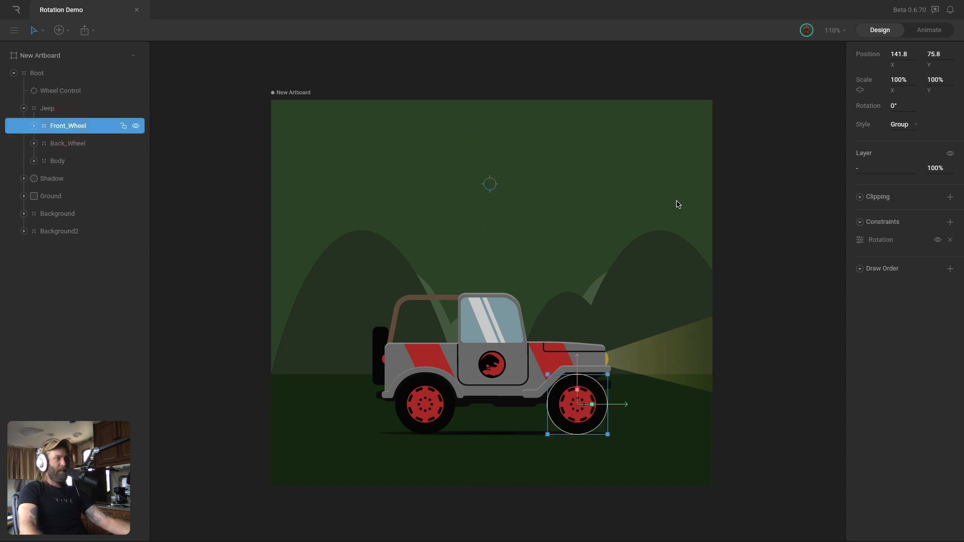
{"action": "left_click", "coordinate": [860, 240]}
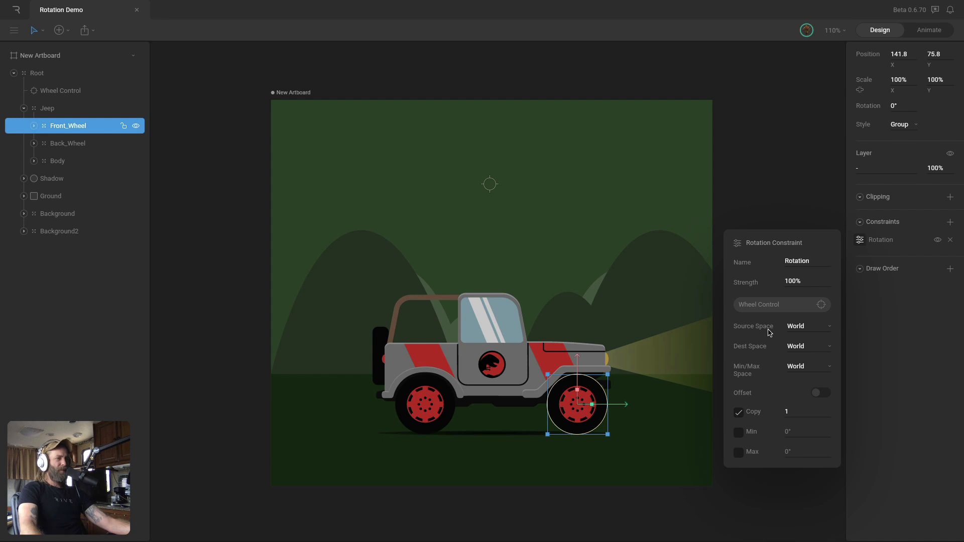
{"action": "left_click", "coordinate": [806, 328]}
{"action": "left_click", "coordinate": [819, 397]}
{"action": "left_click", "coordinate": [822, 393]}
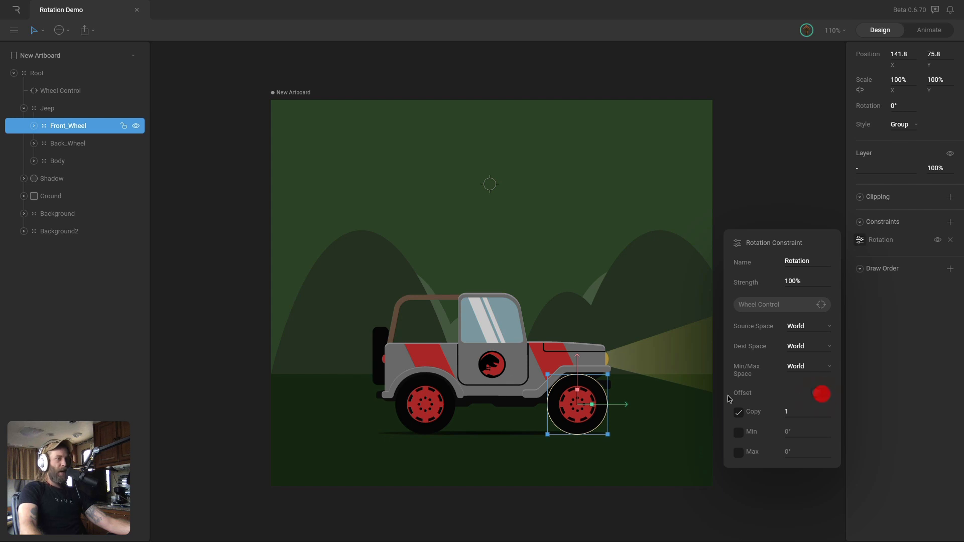
{"action": "left_click_drag", "start_coordinate": [599, 383], "coordinate": [598, 414]}
{"action": "key", "text": "super+z"}
Try rotating the front wheel about 42° with the constraint's Offset enabled, undo the rotation and disable Offset again
{"action": "left_click", "coordinate": [859, 240]}
{"action": "left_click", "coordinate": [818, 390]}
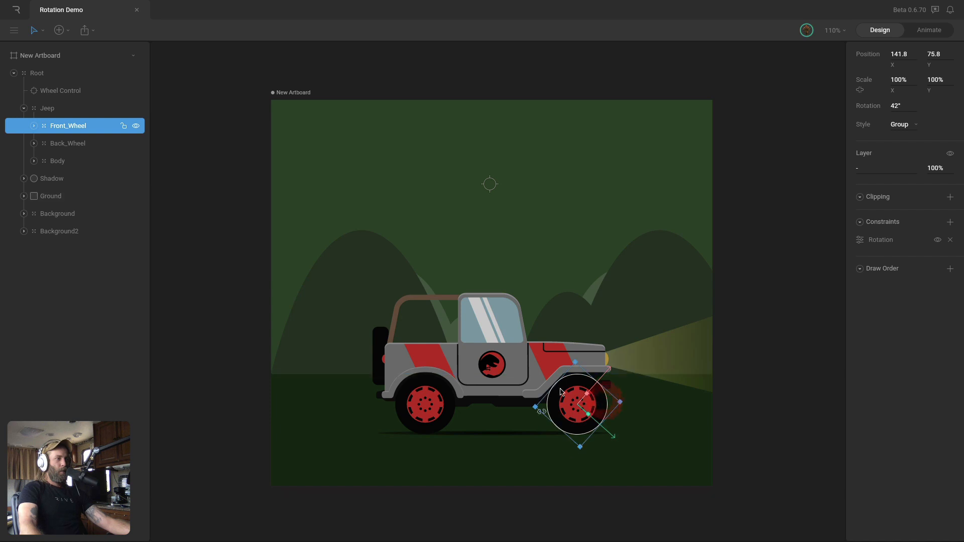
{"action": "key", "text": "super+z"}
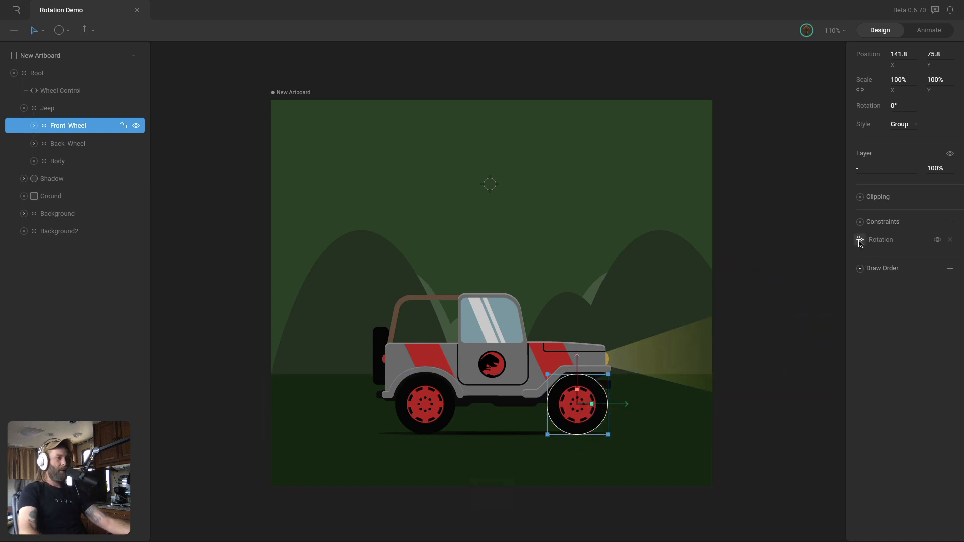
{"action": "left_click", "coordinate": [860, 241]}
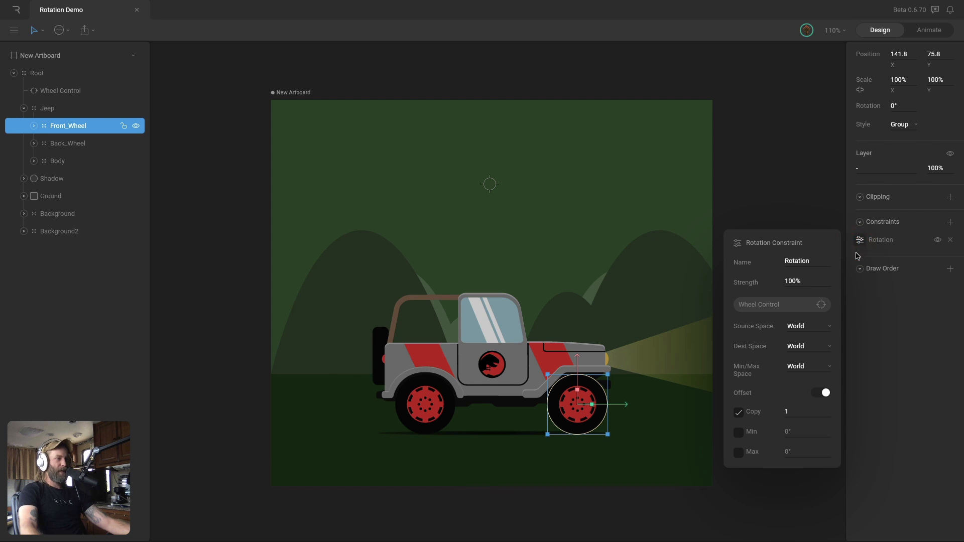
{"action": "left_click", "coordinate": [823, 394]}
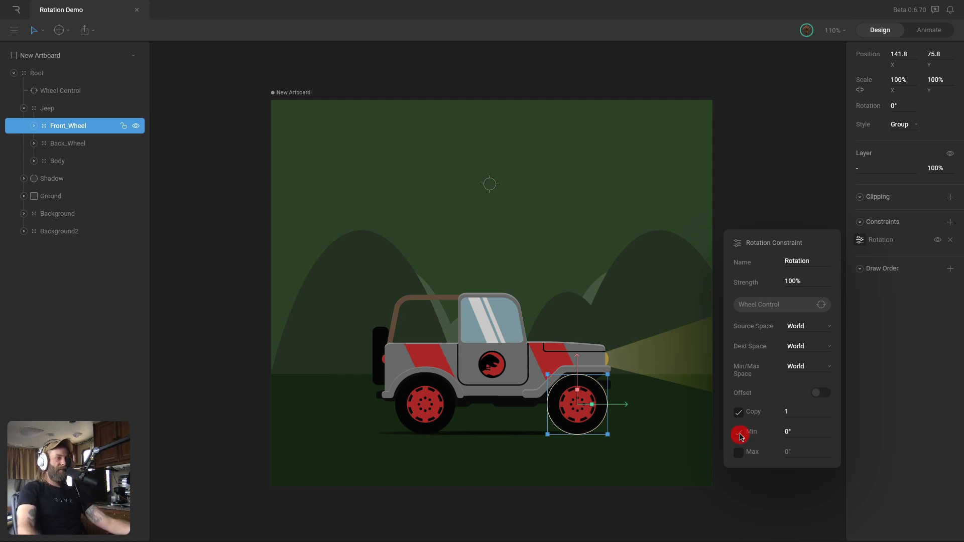
Limit the front wheel's Rotation constraint to a Min of 0° and a Max of 90°
{"action": "left_click", "coordinate": [807, 447]}
{"action": "type", "text": "90"}
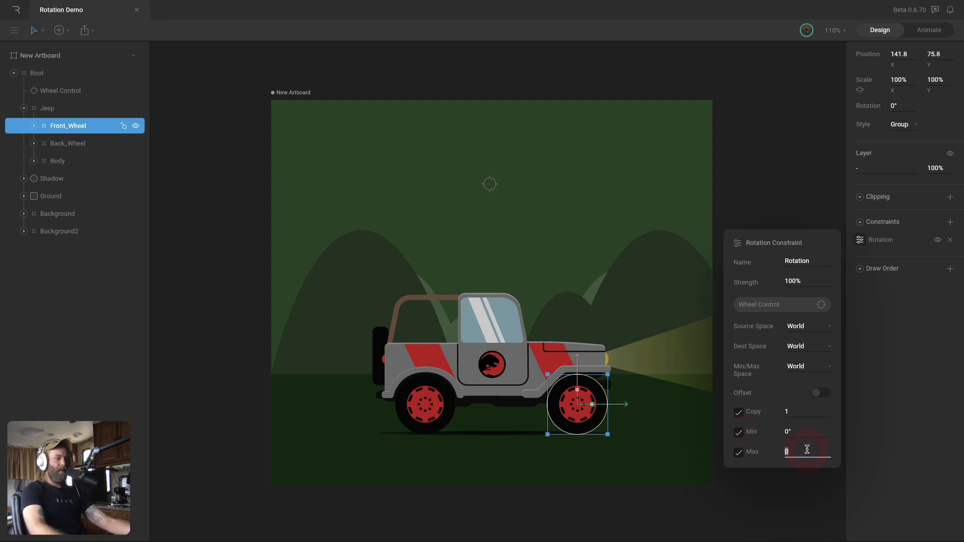
{"action": "key", "text": "Return"}
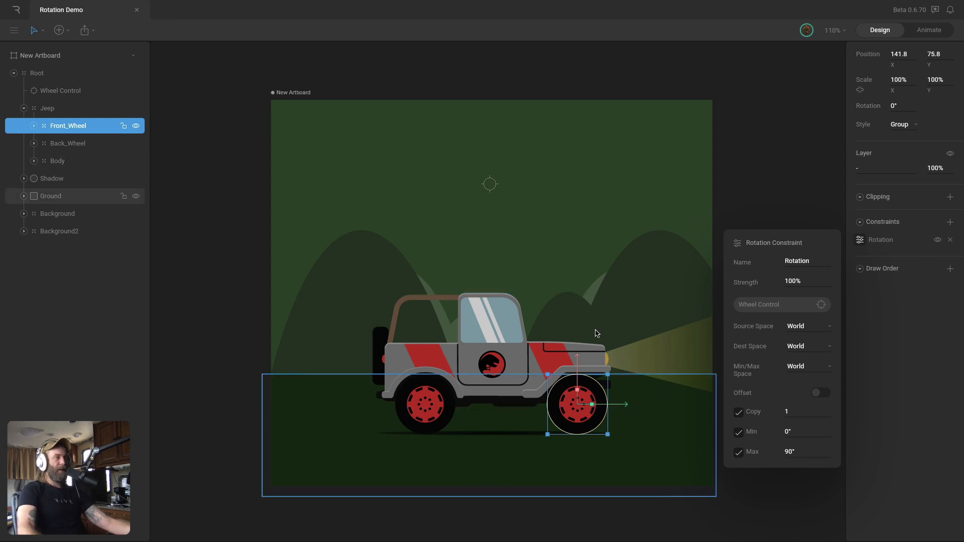
Rotate Wheel Control to test the front wheel's rotation limits and undo the rotation
{"action": "left_click", "coordinate": [482, 178]}
{"action": "left_click_drag", "start_coordinate": [510, 164], "coordinate": [452, 254]}
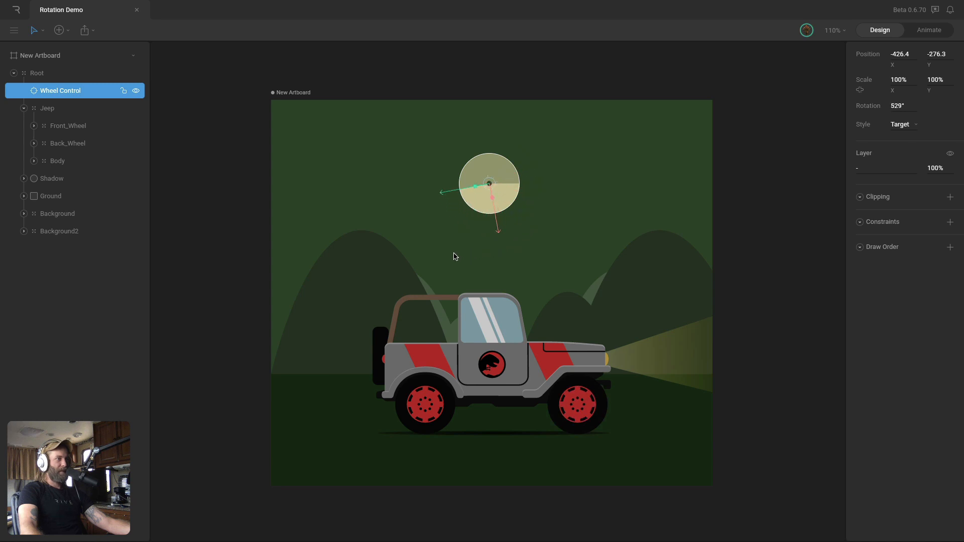
{"action": "key", "text": "ctrl+z"}
{"action": "key", "text": "ctrl+z"}
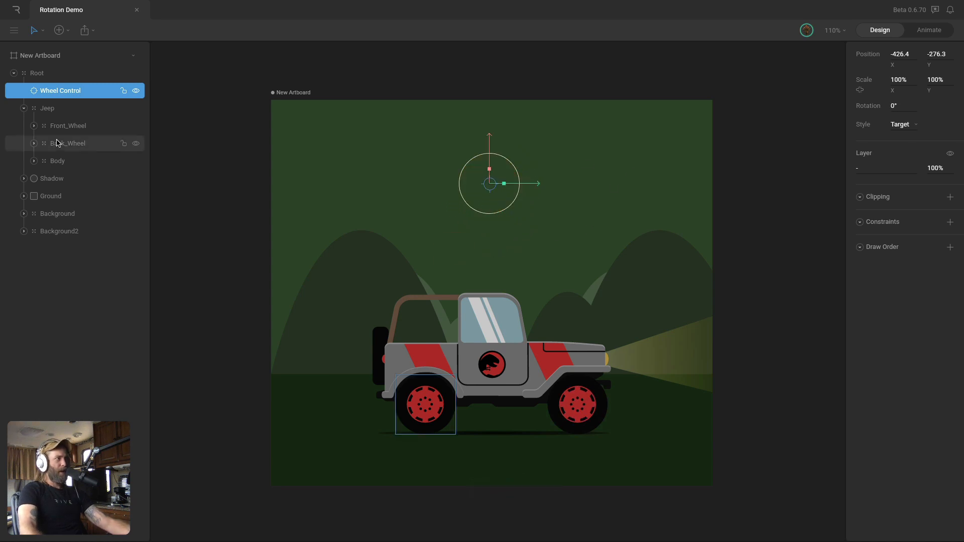
Disable the Min and Max limits in Front_Wheel's Rotation constraint and clear the selection
{"action": "left_click", "coordinate": [65, 126]}
{"action": "left_click", "coordinate": [860, 239]}
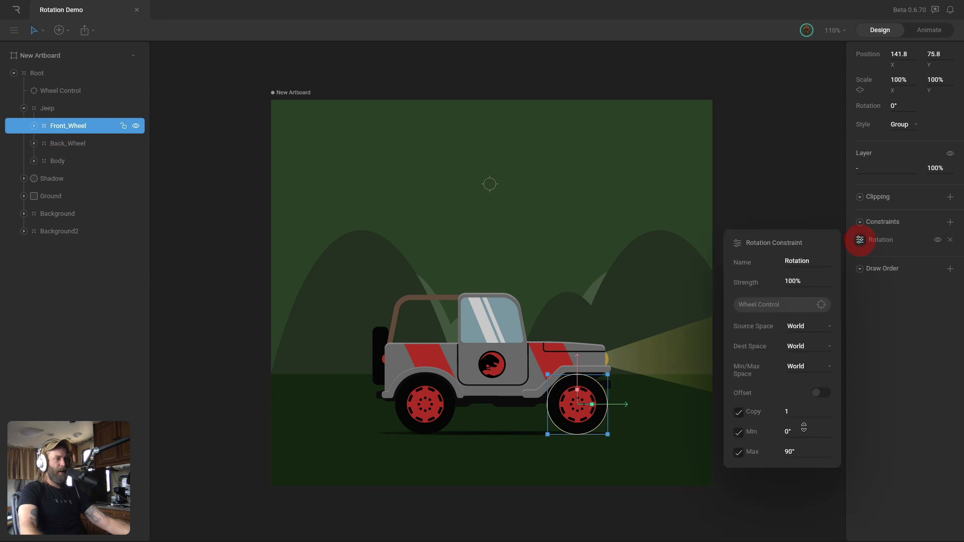
{"action": "left_click", "coordinate": [739, 432]}
{"action": "left_click", "coordinate": [738, 452]}
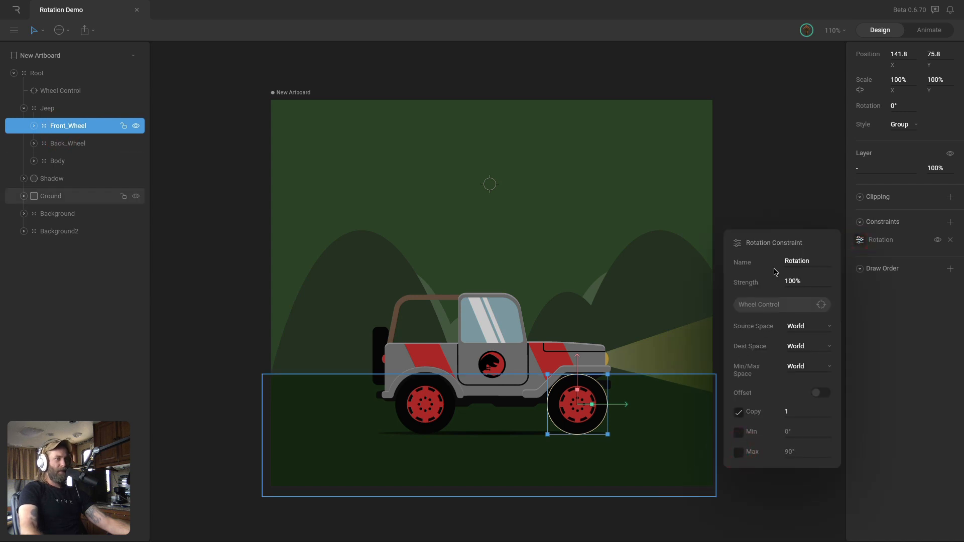
{"action": "left_click", "coordinate": [767, 166]}
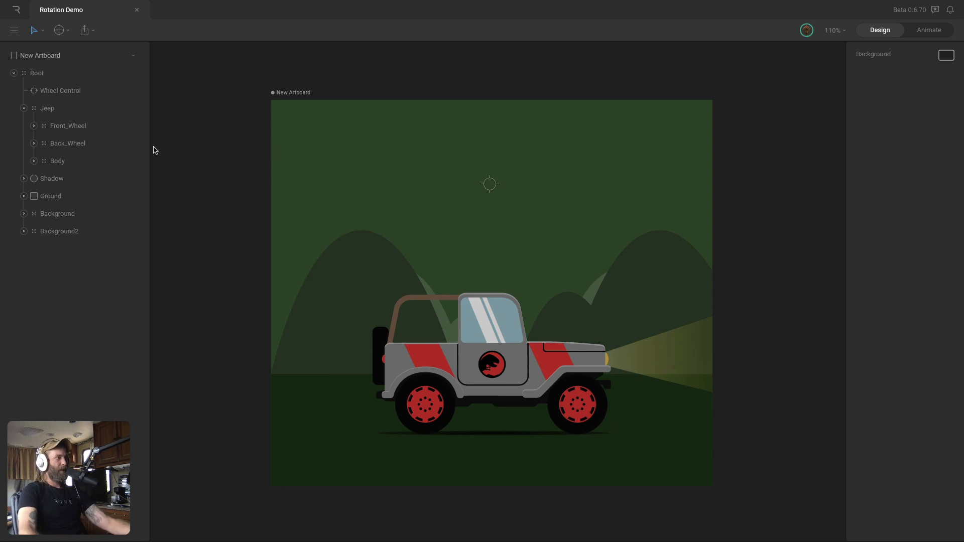
Add a Rotation constraint to Back_Wheel with Wheel Control as its target
{"action": "left_click", "coordinate": [69, 144]}
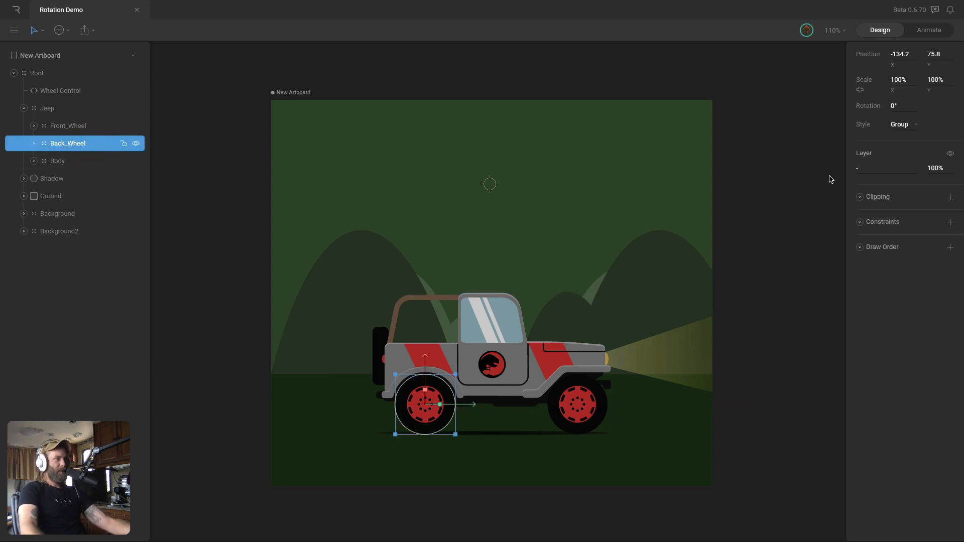
{"action": "left_click", "coordinate": [949, 222]}
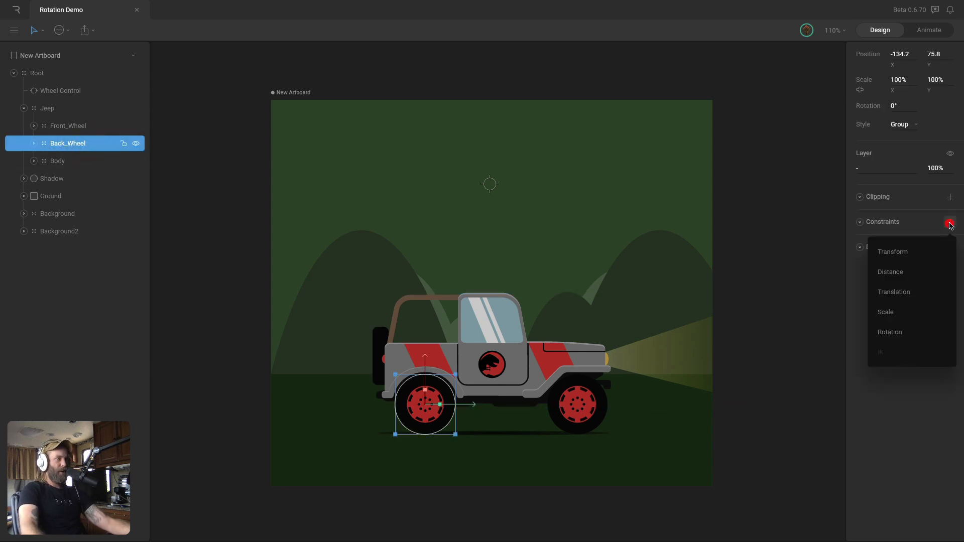
{"action": "left_click", "coordinate": [906, 336]}
{"action": "left_click", "coordinate": [859, 239]}
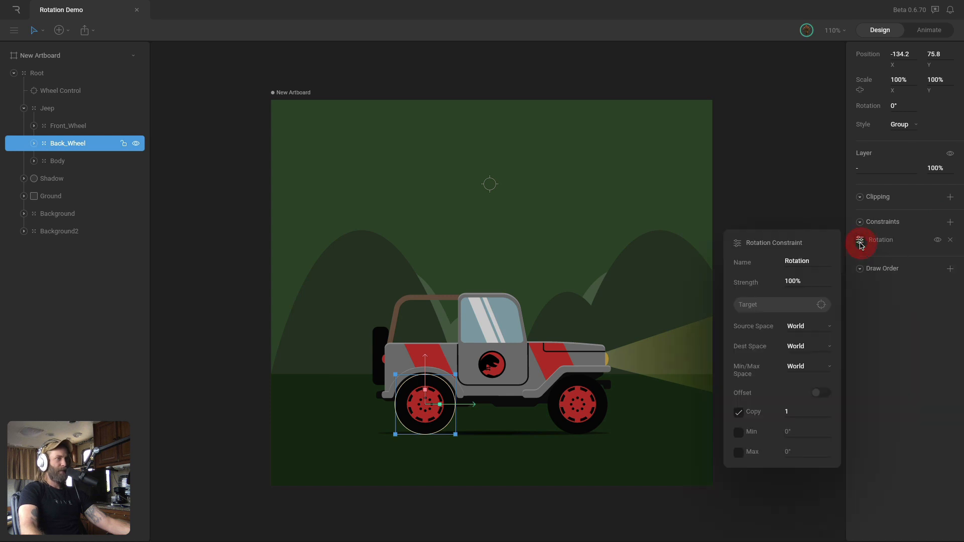
{"action": "left_click", "coordinate": [767, 305]}
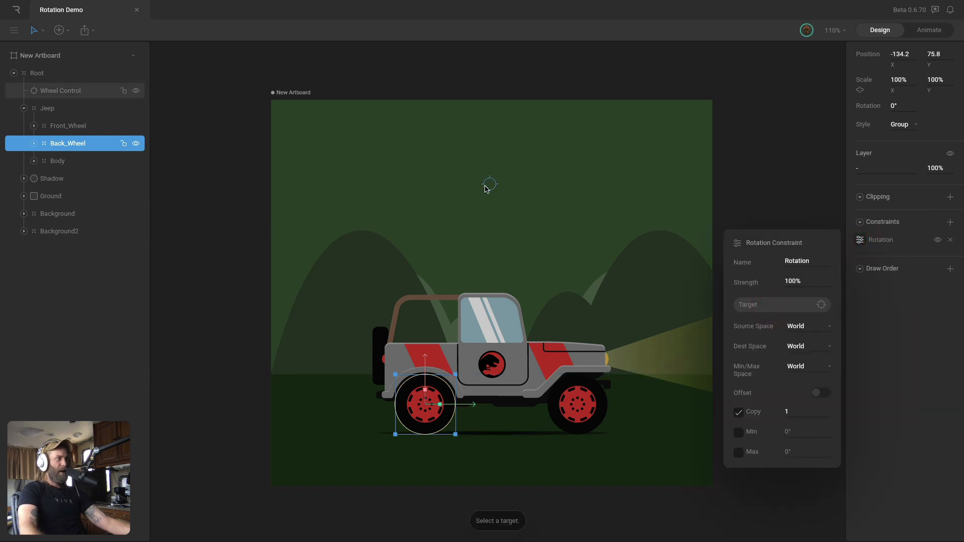
{"action": "left_click", "coordinate": [490, 184]}
Rotate Wheel Control to test both wheels together and undo the rotation
{"action": "left_click", "coordinate": [489, 185]}
{"action": "mouse_move", "coordinate": [500, 168]}
{"action": "left_mouse_down"}
{"action": "mouse_move", "coordinate": [514, 173]}
{"action": "mouse_move", "coordinate": [519, 198]}
{"action": "mouse_move", "coordinate": [476, 216]}
{"action": "mouse_move", "coordinate": [452, 187]}
{"action": "mouse_move", "coordinate": [459, 146]}
{"action": "mouse_move", "coordinate": [527, 157]}
{"action": "mouse_move", "coordinate": [540, 205]}
{"action": "left_mouse_up"}
{"action": "key", "text": "super+z"}
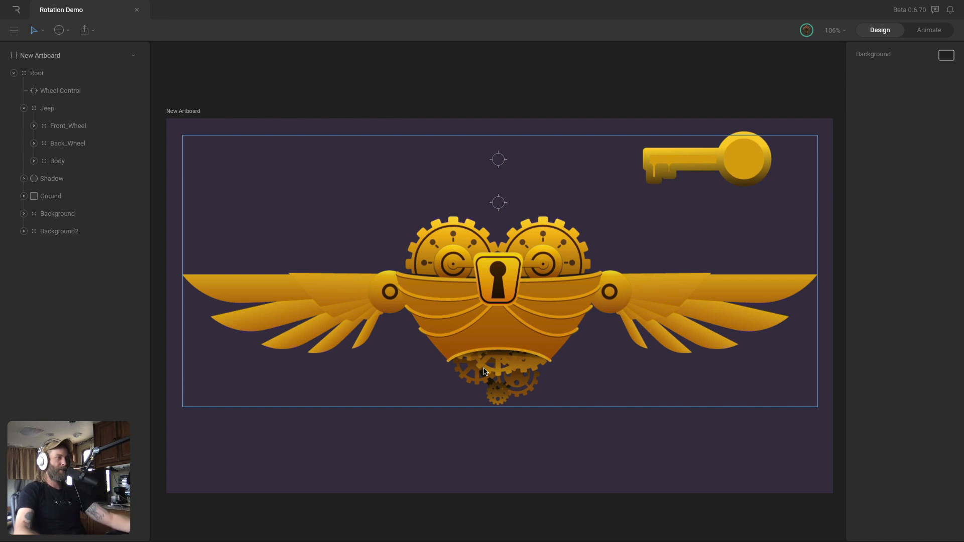
Expand the Root group of the winged heart artboard and examine its Gears and Wings targets
{"action": "left_click", "coordinate": [499, 161]}
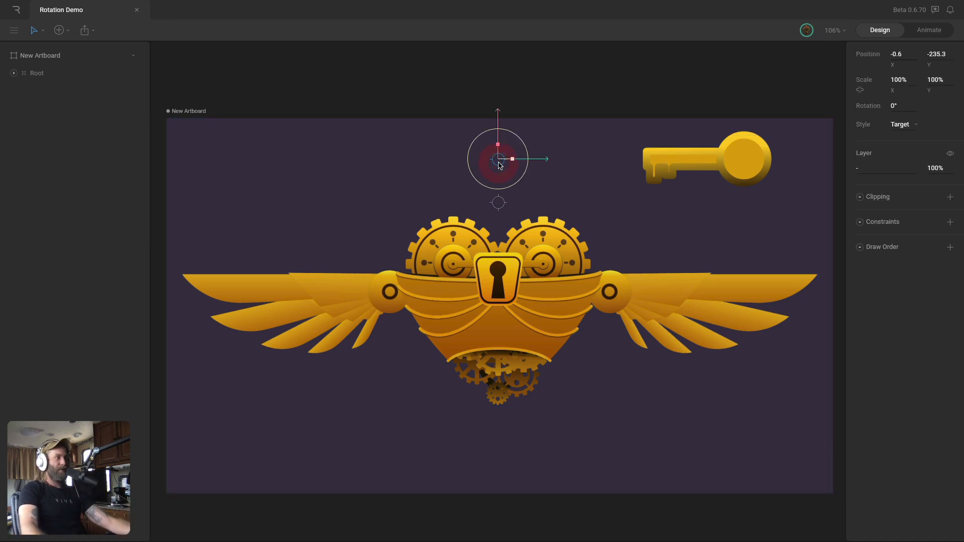
{"action": "left_click", "coordinate": [449, 158]}
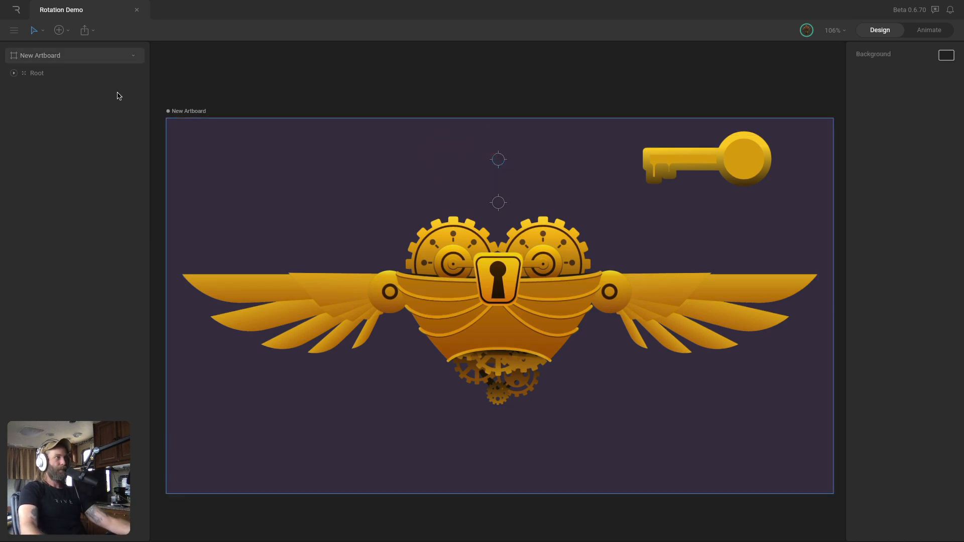
{"action": "left_click", "coordinate": [14, 73]}
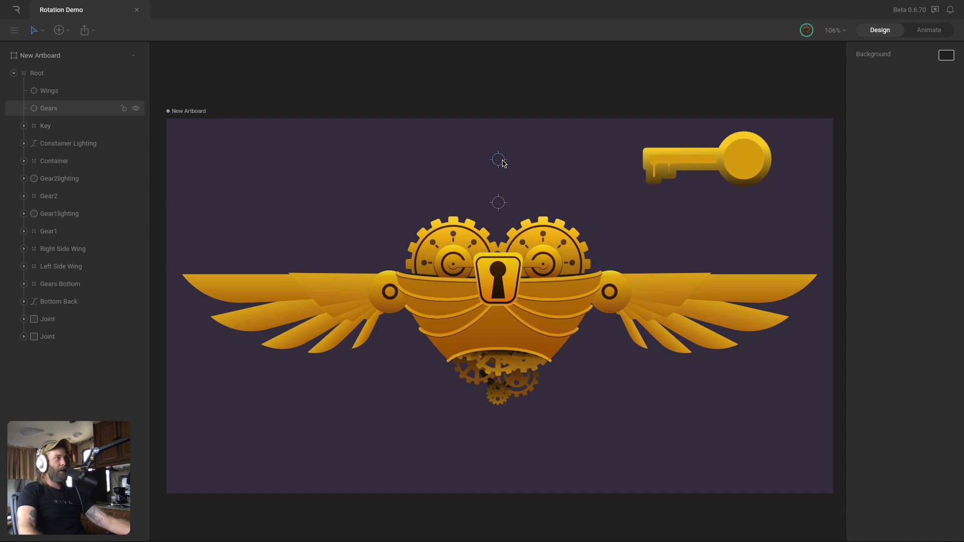
{"action": "left_click", "coordinate": [502, 204]}
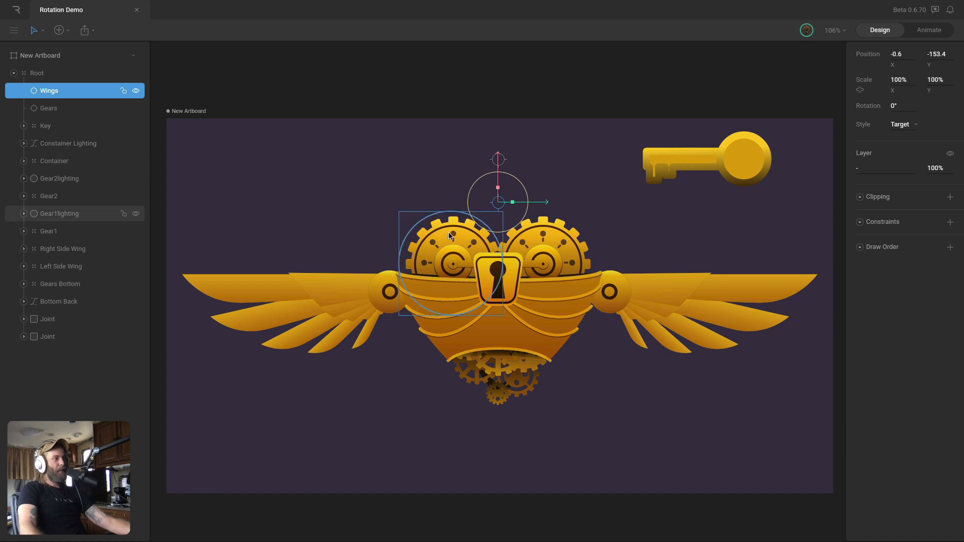
Add a Rotation constraint to Gear1 with the Gears target as its target
{"action": "left_click", "coordinate": [70, 230]}
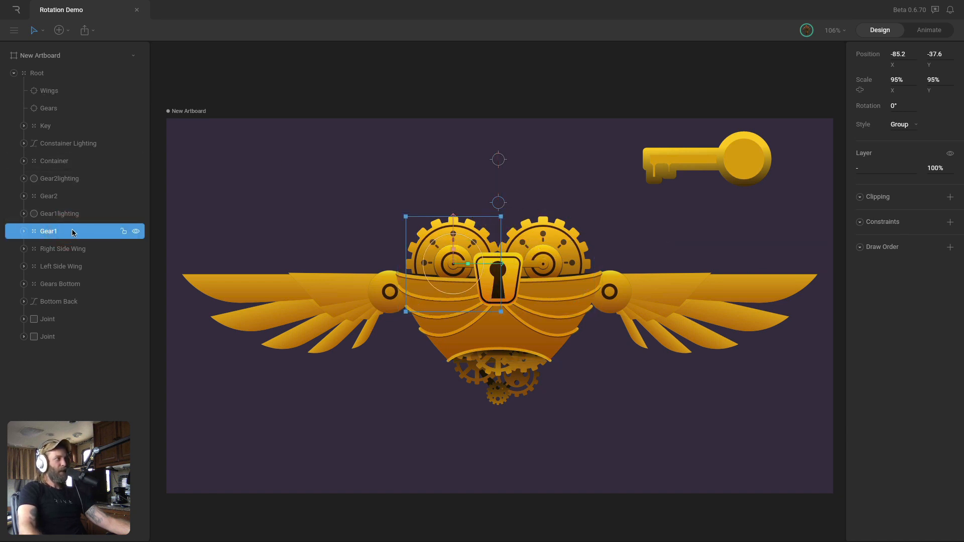
{"action": "left_click", "coordinate": [949, 222]}
{"action": "left_click", "coordinate": [898, 332]}
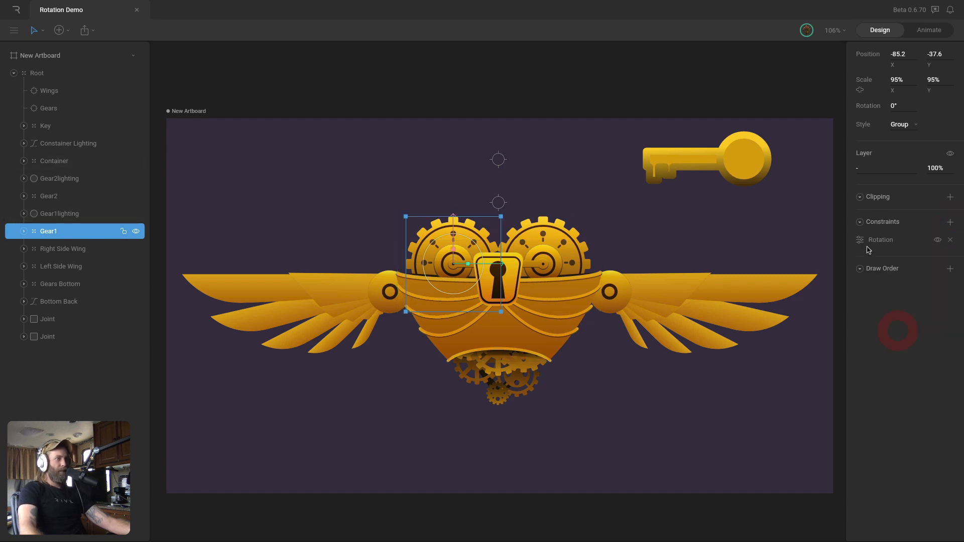
{"action": "left_click", "coordinate": [860, 240]}
{"action": "left_click", "coordinate": [793, 309]}
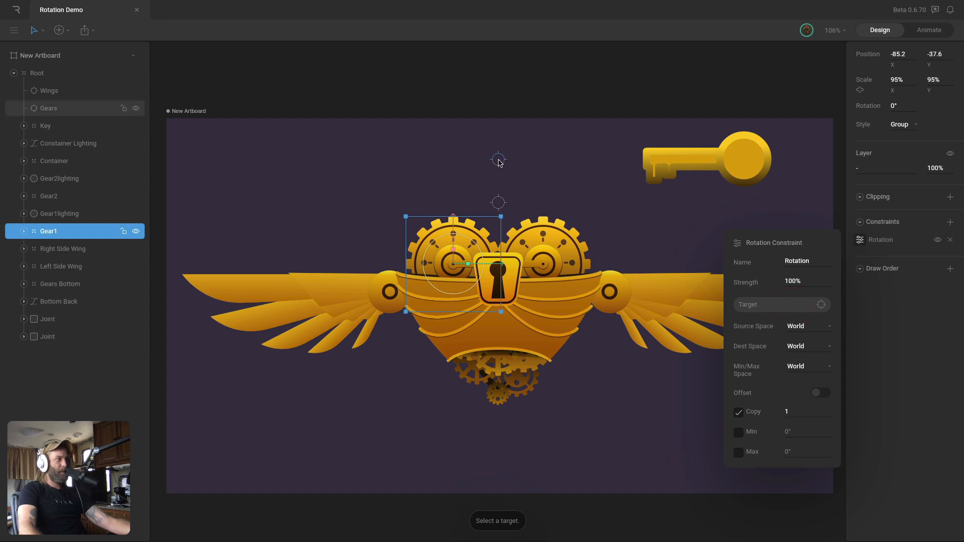
{"action": "left_click", "coordinate": [499, 161]}
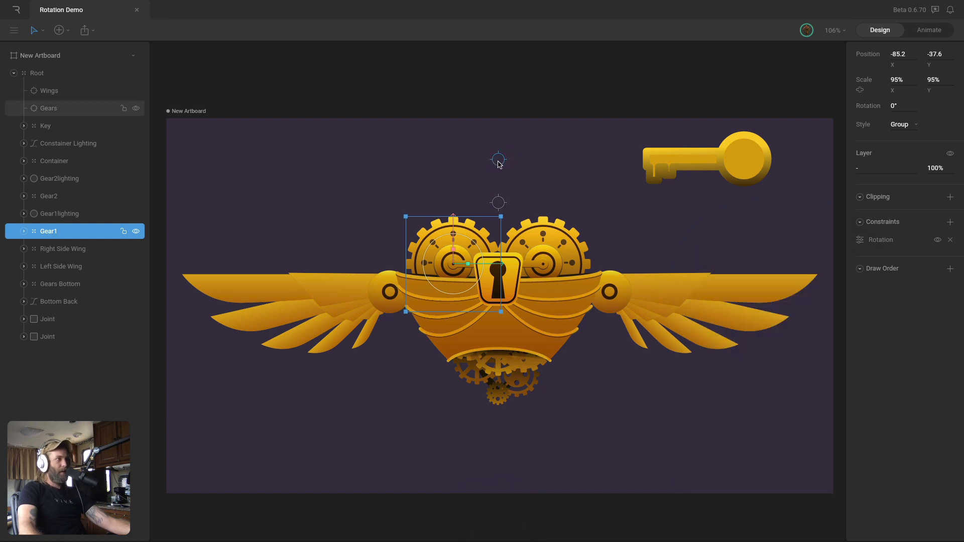
Rotate the Gears target to about 161° to test Gear1 and undo the rotation
{"action": "left_click", "coordinate": [498, 162]}
{"action": "mouse_move", "coordinate": [515, 136]}
{"action": "left_mouse_down"}
{"action": "mouse_move", "coordinate": [532, 169]}
{"action": "mouse_move", "coordinate": [517, 200]}
{"action": "mouse_move", "coordinate": [470, 230]}
{"action": "left_mouse_up"}
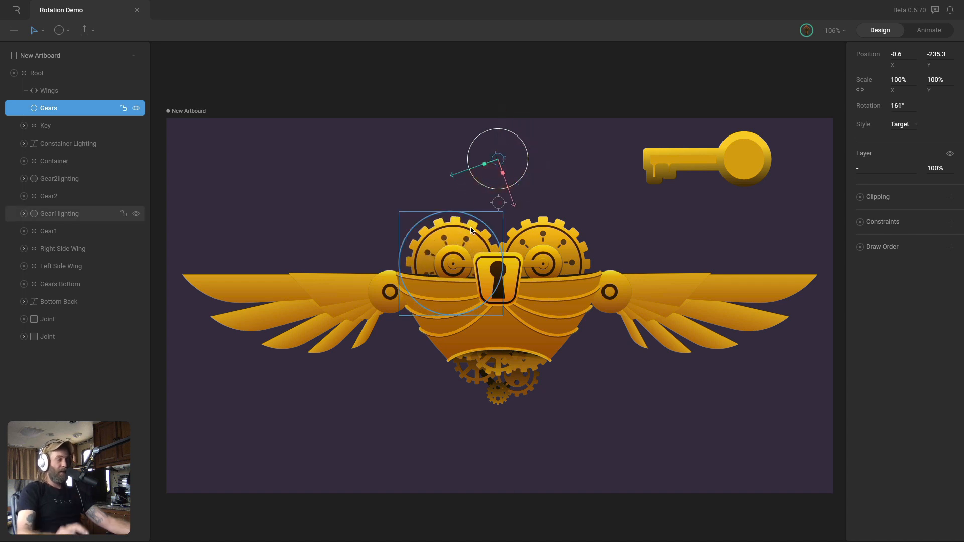
{"action": "key", "text": "ctrl+z"}
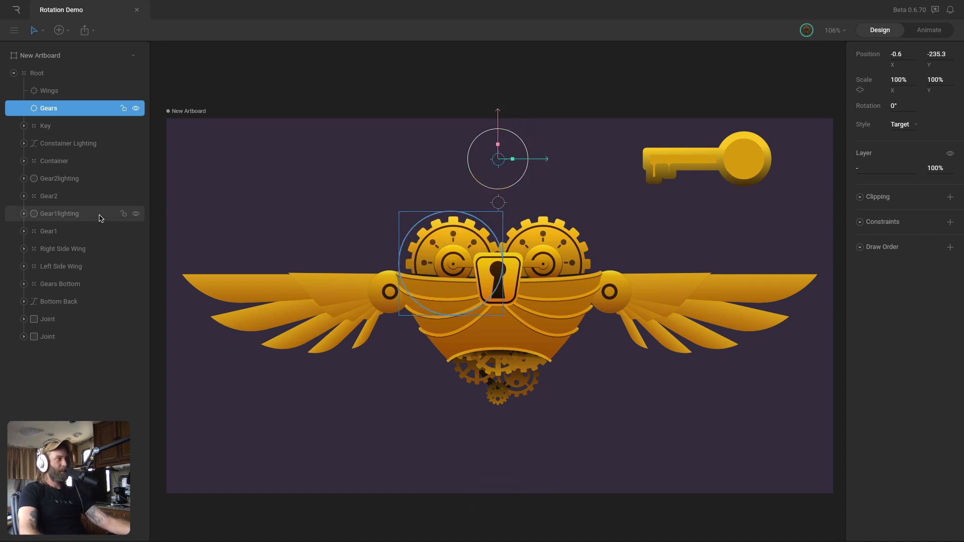
Add a Rotation constraint to Gear2 with the Gears target as its target
{"action": "left_click", "coordinate": [76, 196]}
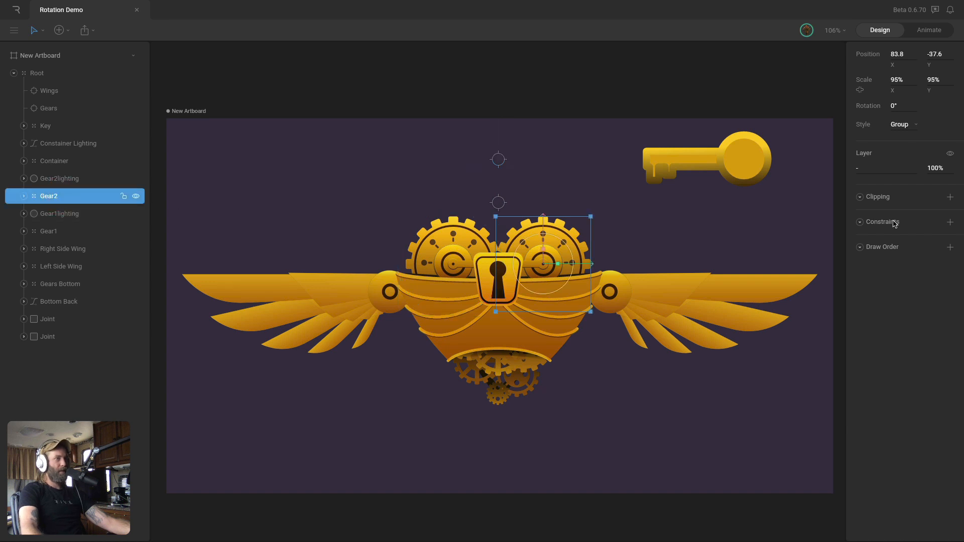
{"action": "left_click", "coordinate": [948, 222]}
{"action": "left_click", "coordinate": [917, 333]}
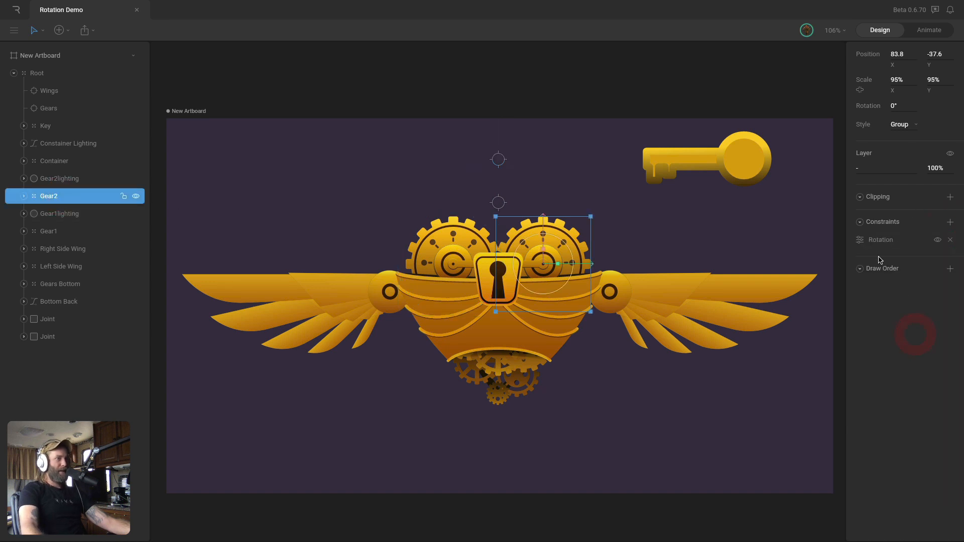
{"action": "left_click", "coordinate": [860, 243]}
{"action": "left_click", "coordinate": [821, 304]}
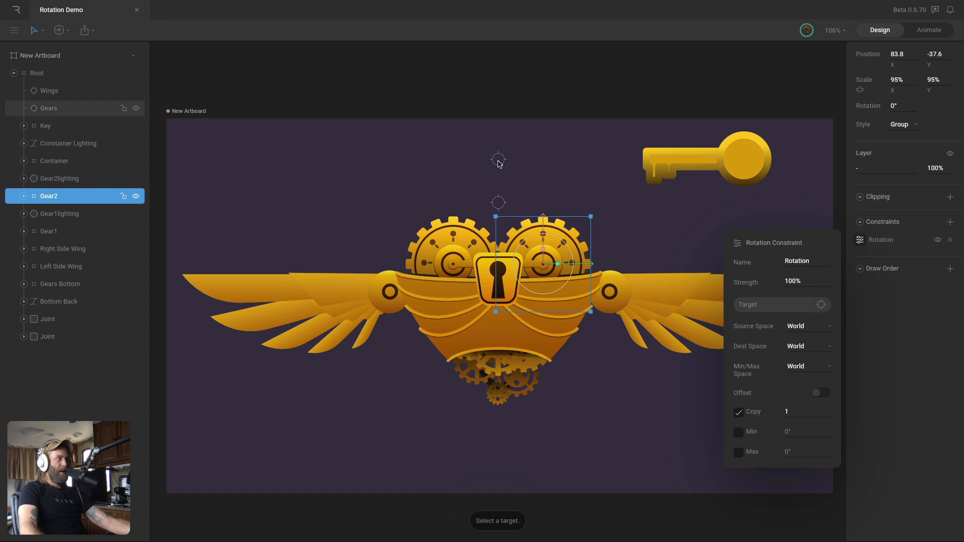
{"action": "left_click", "coordinate": [499, 162]}
Rotate the Gears target to about 160° to test Gear1 and Gear2 together and undo the rotation
{"action": "left_click", "coordinate": [507, 150]}
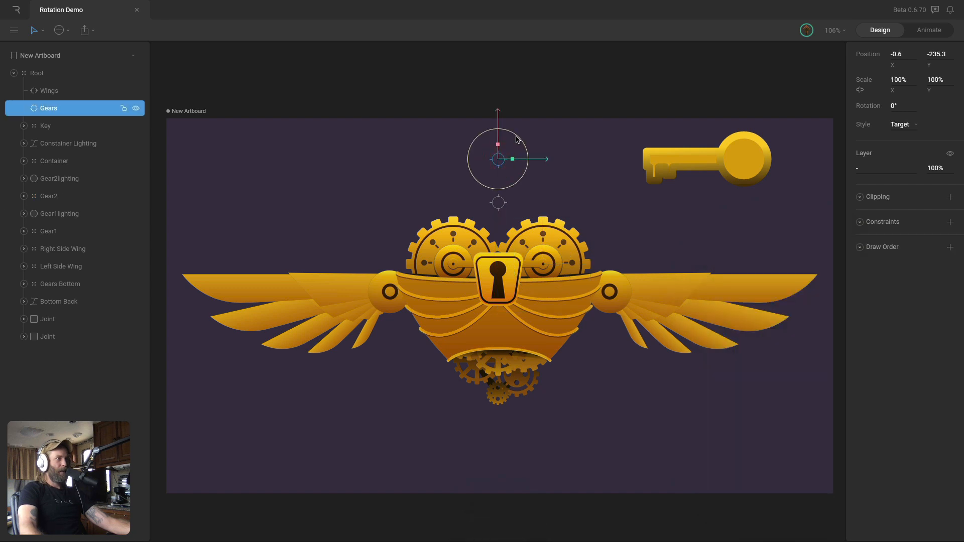
{"action": "mouse_move", "coordinate": [517, 139]}
{"action": "left_mouse_down"}
{"action": "mouse_move", "coordinate": [531, 168]}
{"action": "mouse_move", "coordinate": [528, 188]}
{"action": "mouse_move", "coordinate": [517, 204]}
{"action": "mouse_move", "coordinate": [473, 217]}
{"action": "left_mouse_up"}
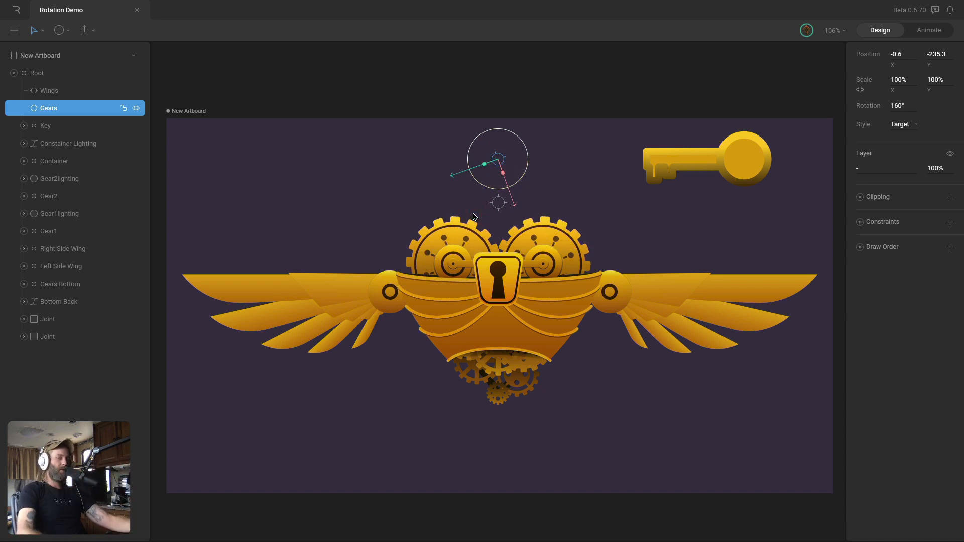
{"action": "key", "text": "ctrl+z"}
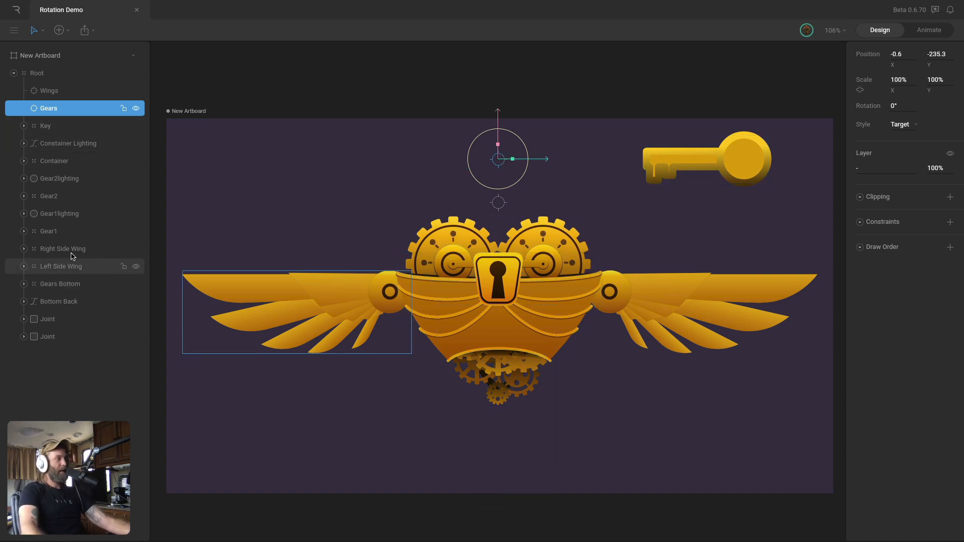
Set the strength of Gear2's Rotation constraint to -100%
{"action": "left_click", "coordinate": [62, 196]}
{"action": "left_click", "coordinate": [861, 240]}
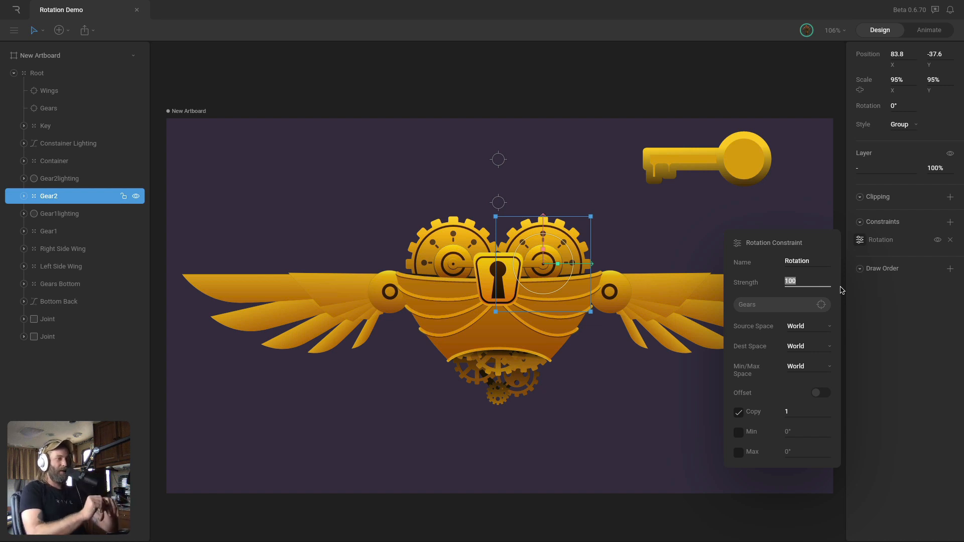
{"action": "type", "text": "-100"}
{"action": "key", "text": "Return"}
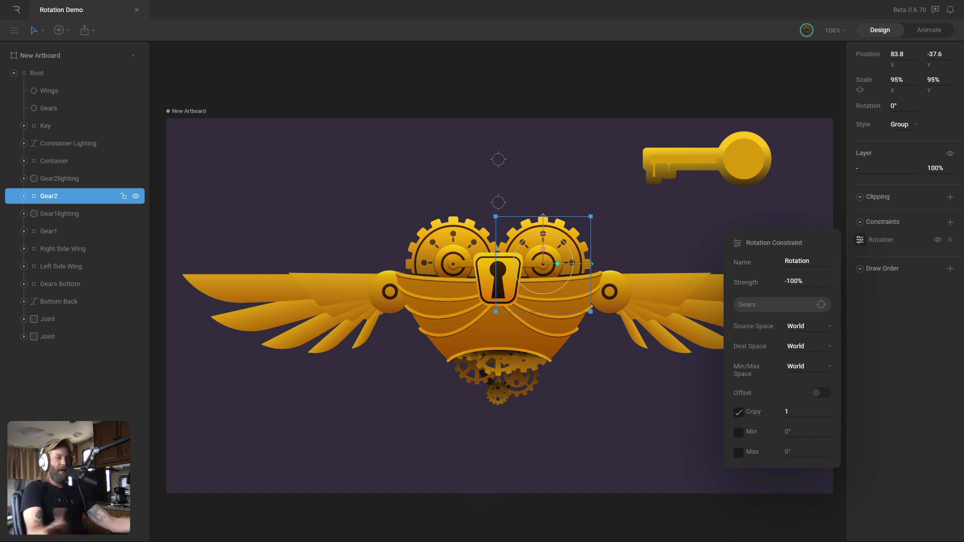
Rotate the Gears target to test the opposing rotation of the two upper gears and reset it to 0°
{"action": "left_click", "coordinate": [546, 171]}
{"action": "left_click", "coordinate": [504, 161]}
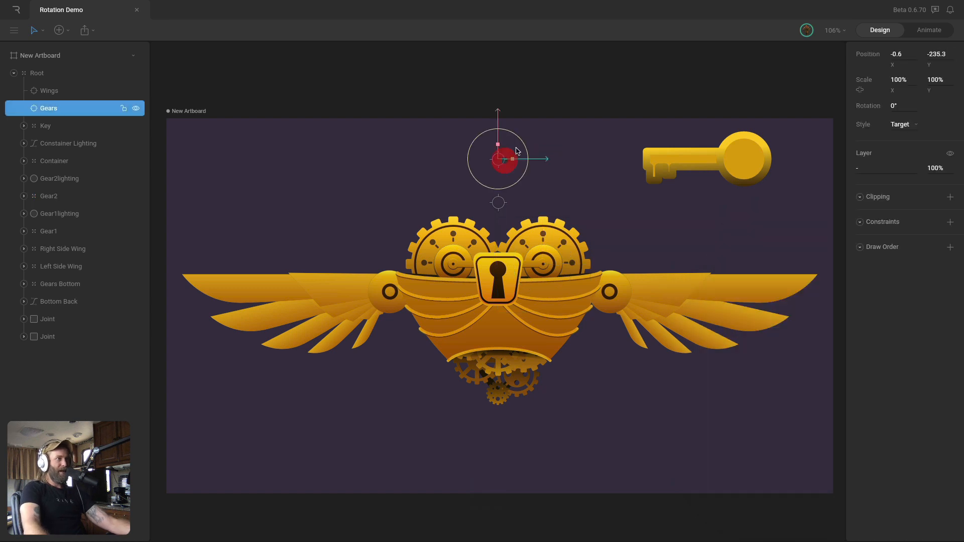
{"action": "mouse_move", "coordinate": [522, 143]}
{"action": "left_mouse_down"}
{"action": "mouse_move", "coordinate": [531, 162]}
{"action": "mouse_move", "coordinate": [517, 186]}
{"action": "mouse_move", "coordinate": [480, 210]}
{"action": "mouse_move", "coordinate": [445, 172]}
{"action": "mouse_move", "coordinate": [466, 129]}
{"action": "left_mouse_up"}
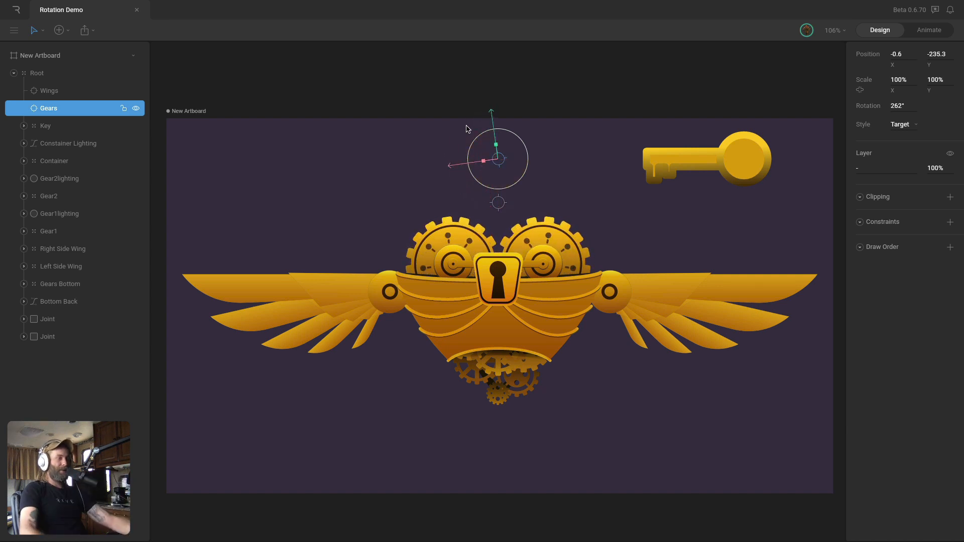
{"action": "key", "text": "ctrl+z"}
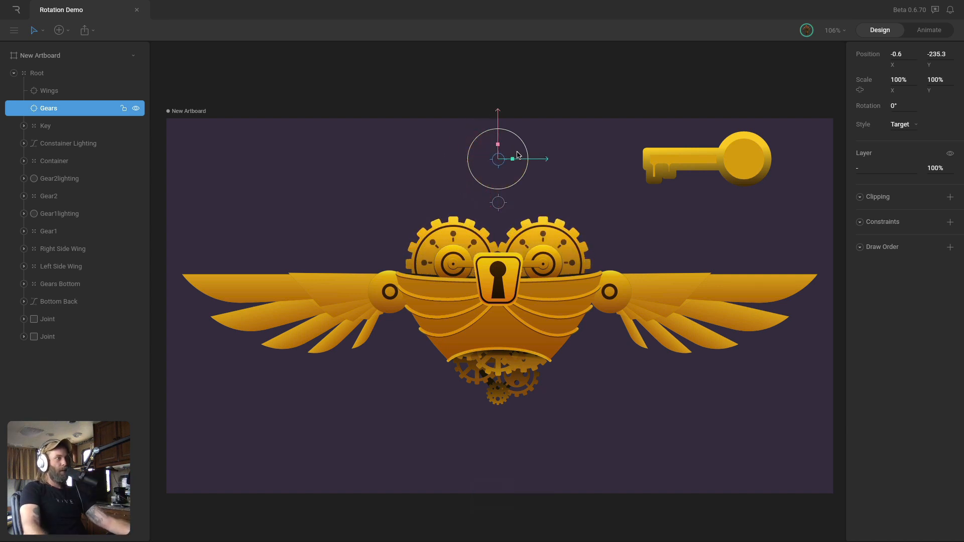
{"action": "left_click_drag", "start_coordinate": [526, 144], "coordinate": [526, 170]}
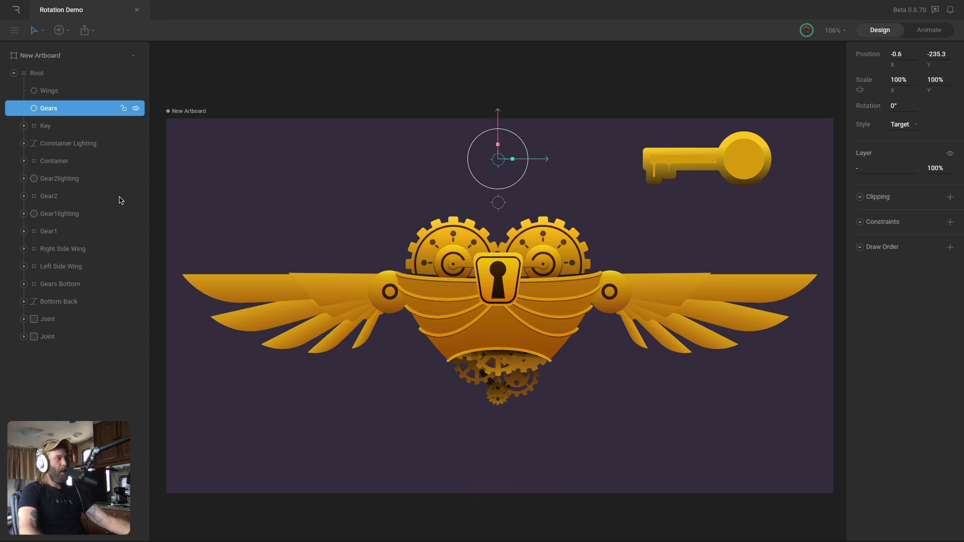
Enable Offset in Gear1's Rotation constraint and rotate Gear1 to about 14° so its teeth mesh with Gear2
{"action": "left_click", "coordinate": [115, 231]}
{"action": "left_click", "coordinate": [859, 241]}
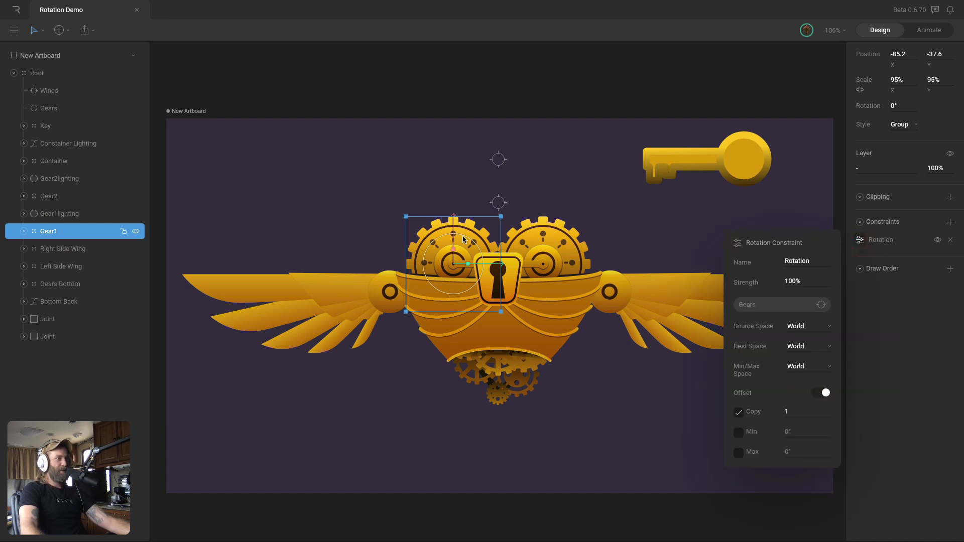
{"action": "left_click_drag", "start_coordinate": [463, 239], "coordinate": [471, 244]}
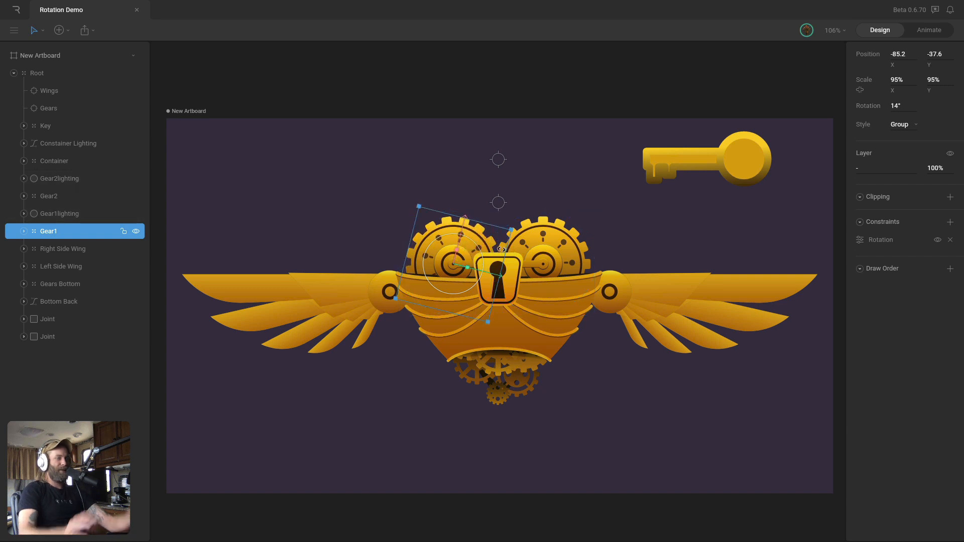
Rotate the Gears target to test the meshing of the offset upper gears and undo the rotation
{"action": "left_click", "coordinate": [510, 161]}
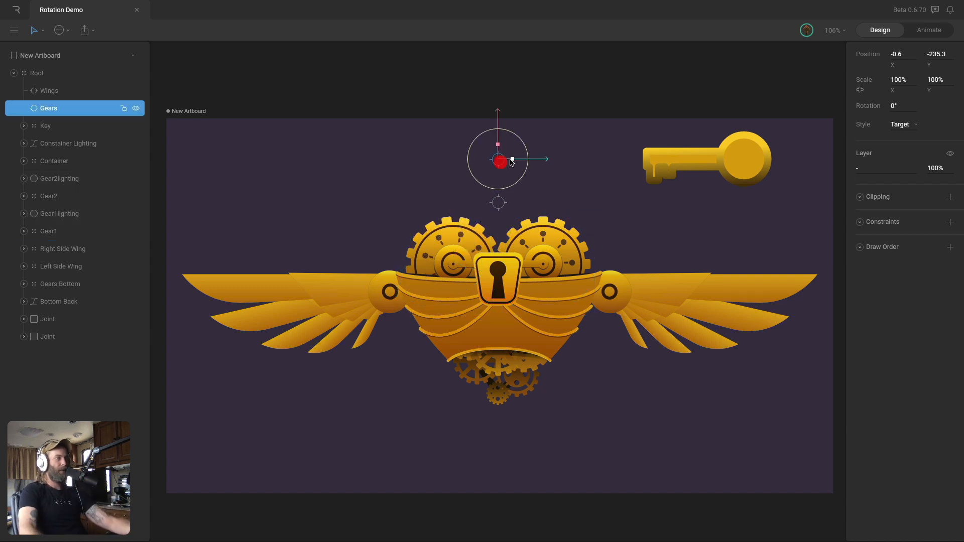
{"action": "left_click_drag", "start_coordinate": [522, 145], "coordinate": [460, 162]}
{"action": "key", "text": "ctrl+z"}
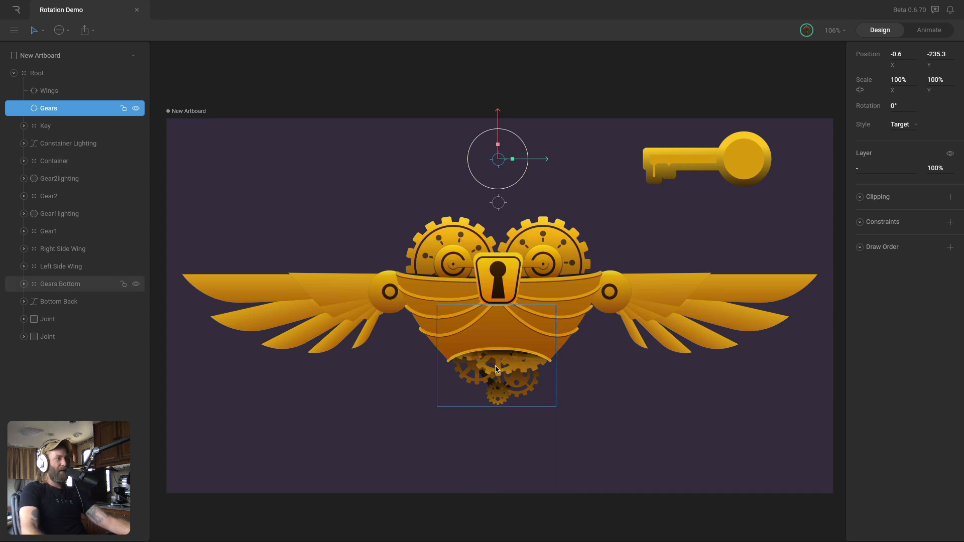
Expand the Gears Bottom group and add a Rotation constraint to Gear 5 with the Gears target as its target
{"action": "left_click", "coordinate": [23, 284]}
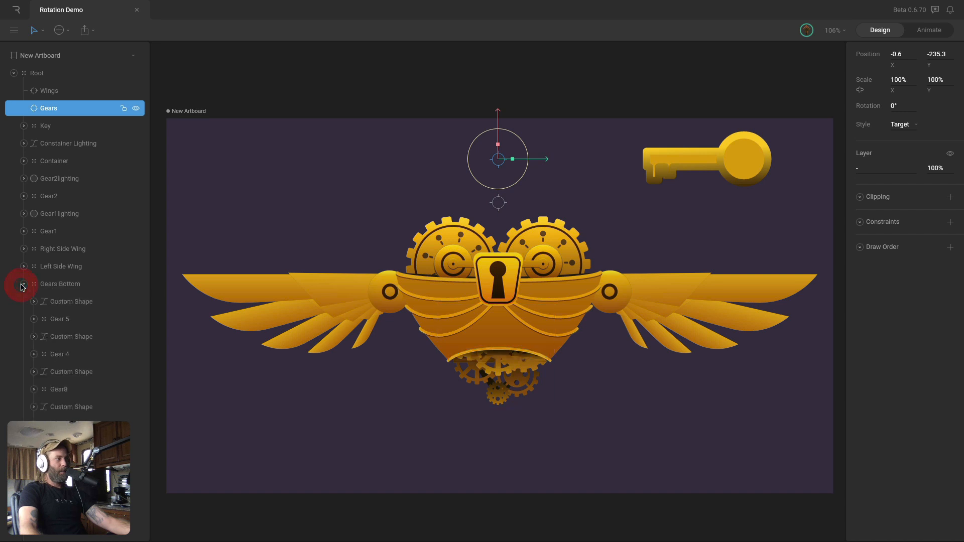
{"action": "left_click", "coordinate": [78, 321]}
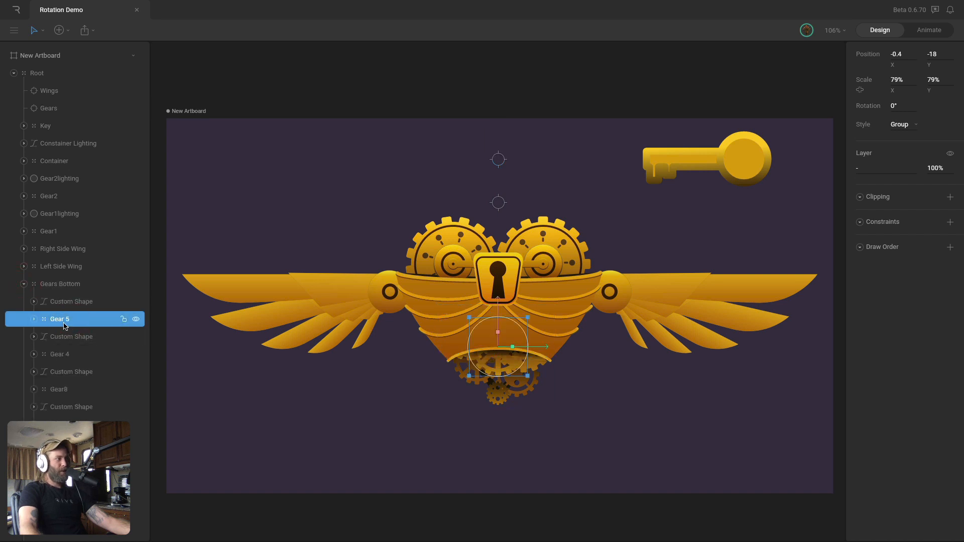
{"action": "left_click", "coordinate": [946, 224]}
{"action": "left_click", "coordinate": [902, 330]}
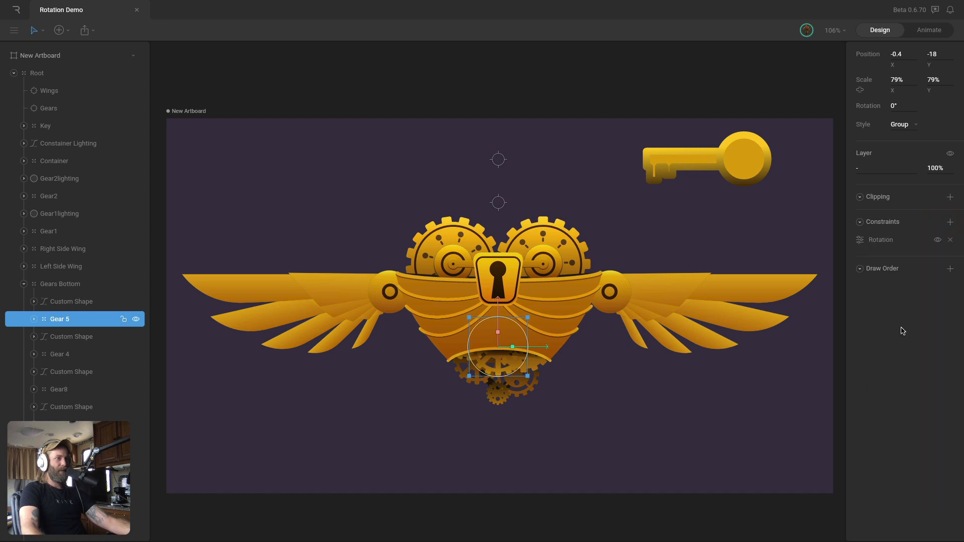
{"action": "left_click", "coordinate": [859, 241]}
{"action": "left_click", "coordinate": [783, 303]}
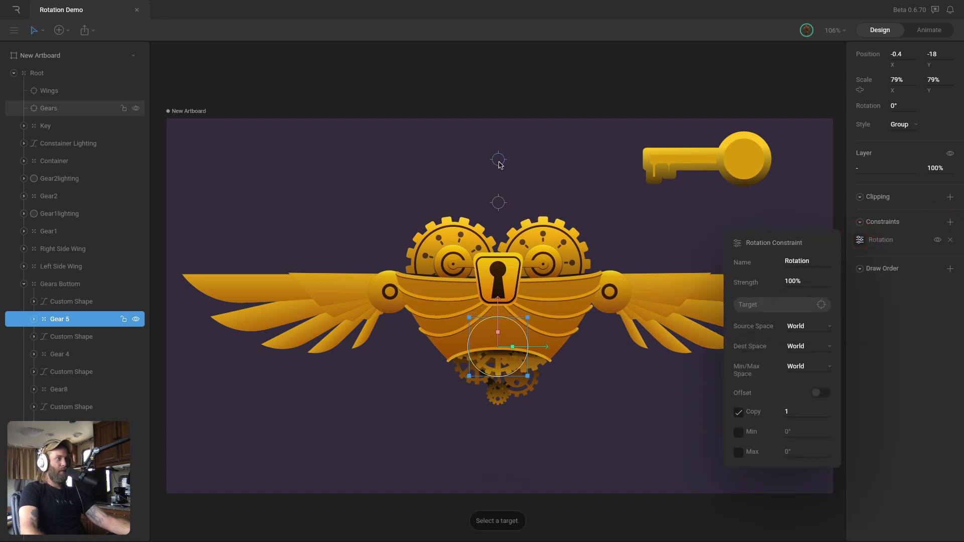
{"action": "left_click", "coordinate": [498, 161]}
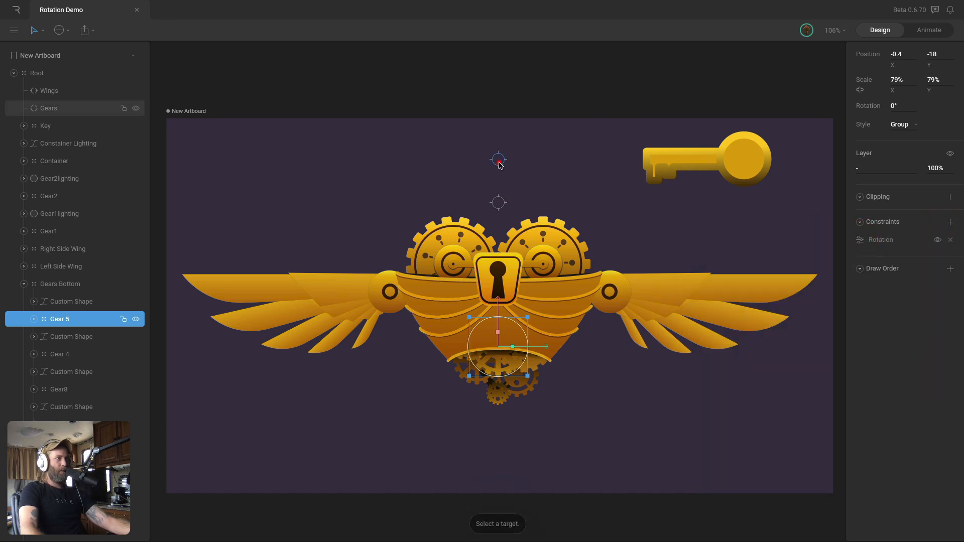
Open the strength of Gear 5's Rotation constraint, and rotate the Gears target to test Gear 5, returning it to 0°
{"action": "left_click", "coordinate": [859, 241]}
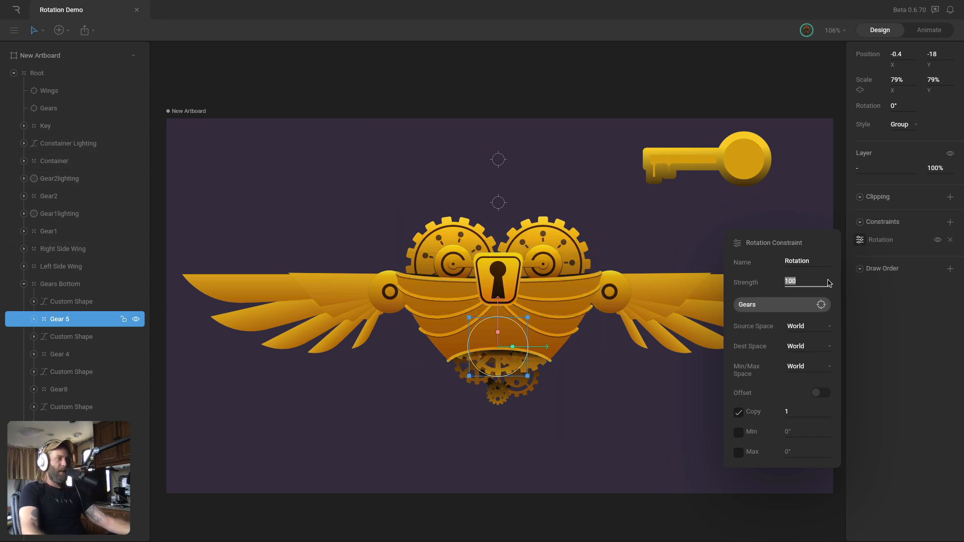
{"action": "left_click", "coordinate": [796, 215]}
{"action": "left_click", "coordinate": [499, 159]}
{"action": "left_click_drag", "start_coordinate": [514, 141], "coordinate": [523, 179]}
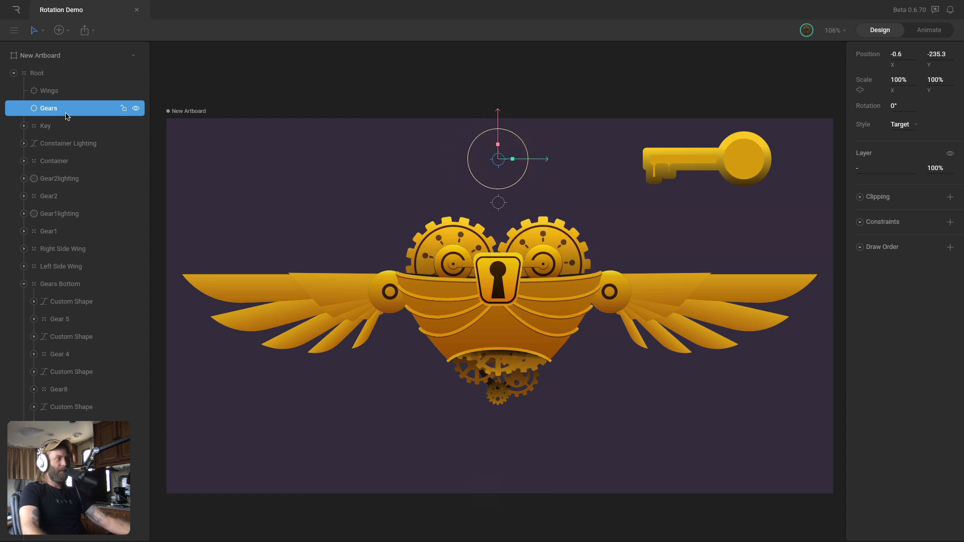
Add a Rotation constraint to Gear 4 in the Gears Bottom group with the Gears target as its target
{"action": "left_click", "coordinate": [61, 357]}
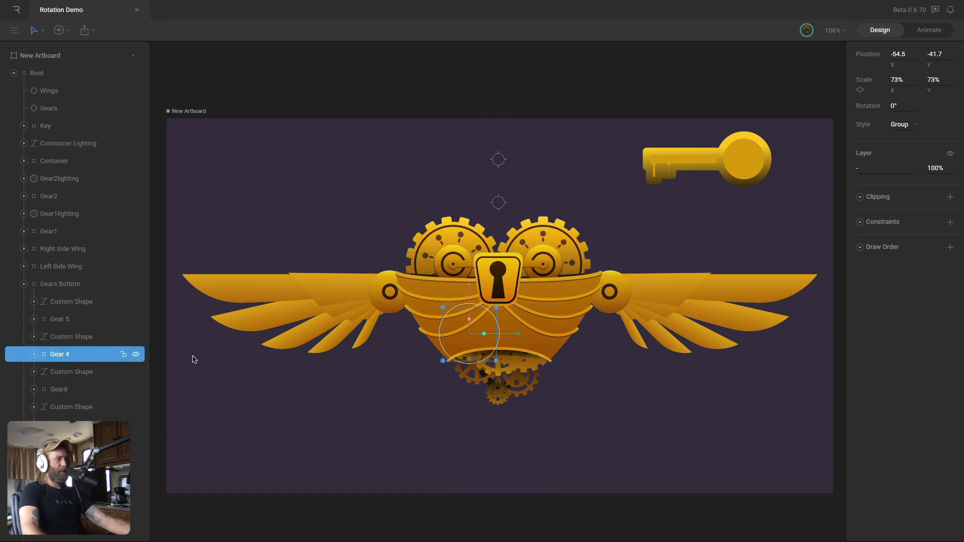
{"action": "left_click", "coordinate": [948, 223]}
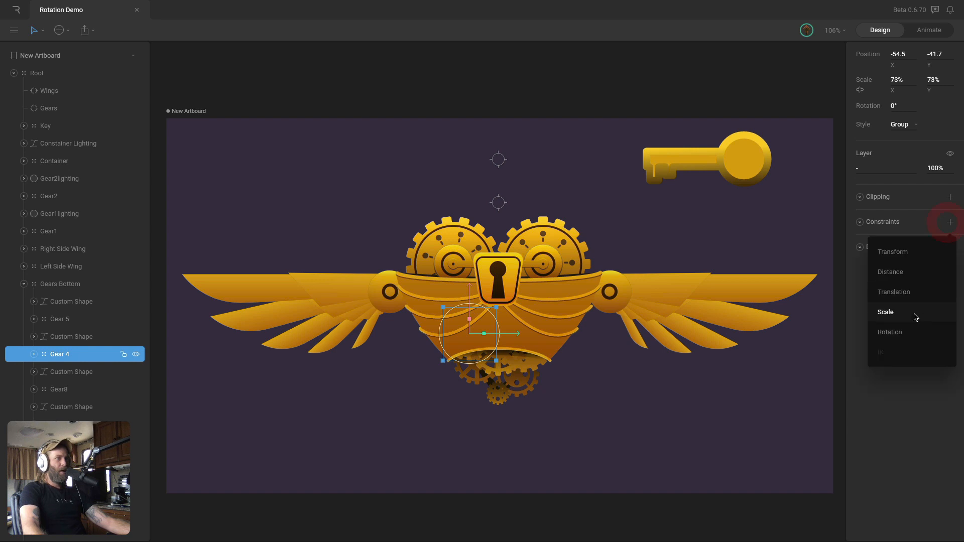
{"action": "left_click", "coordinate": [890, 332]}
{"action": "left_click", "coordinate": [859, 240]}
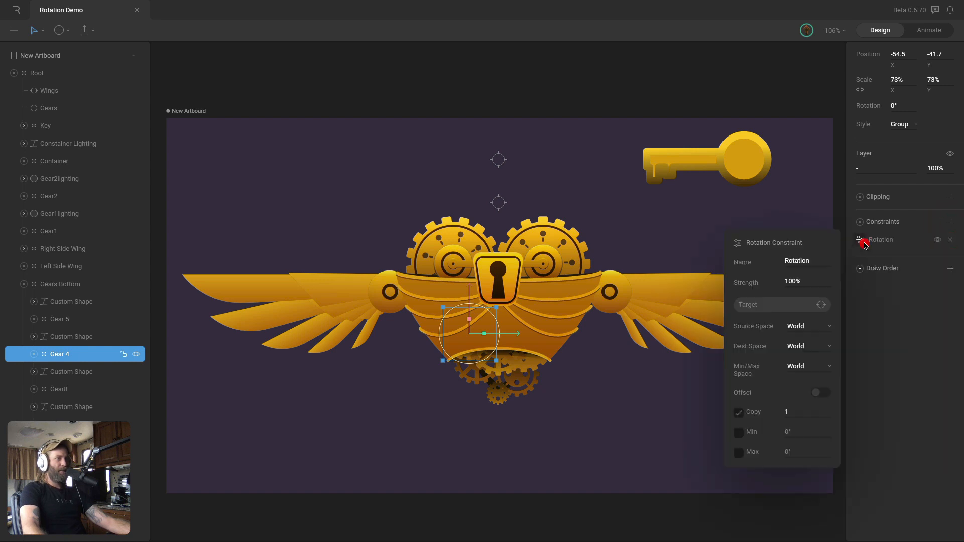
{"action": "left_click", "coordinate": [819, 308]}
{"action": "left_click", "coordinate": [496, 159]}
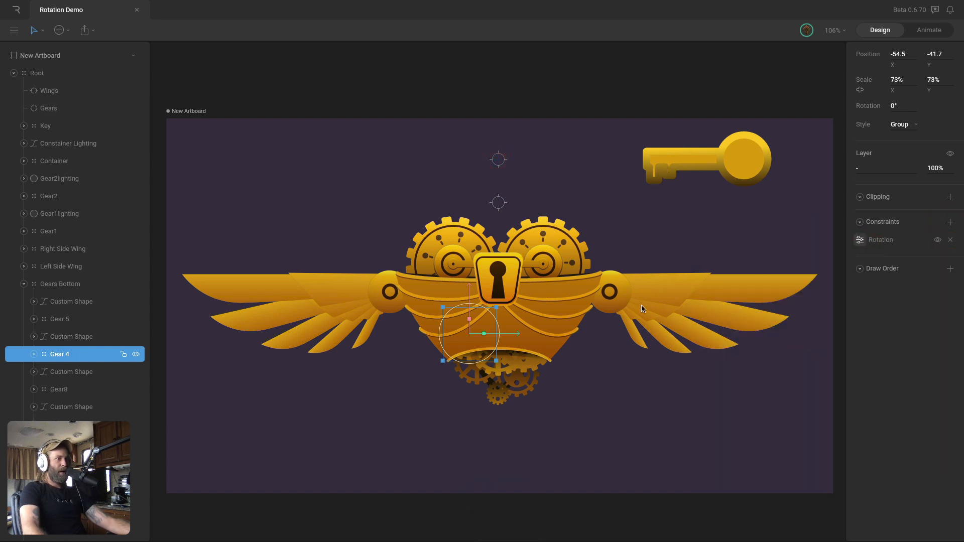
Add a Rotation constraint to Gear8 in the Gears Bottom group, targeting Gears, and set its strength to -100%
{"action": "left_click", "coordinate": [70, 391]}
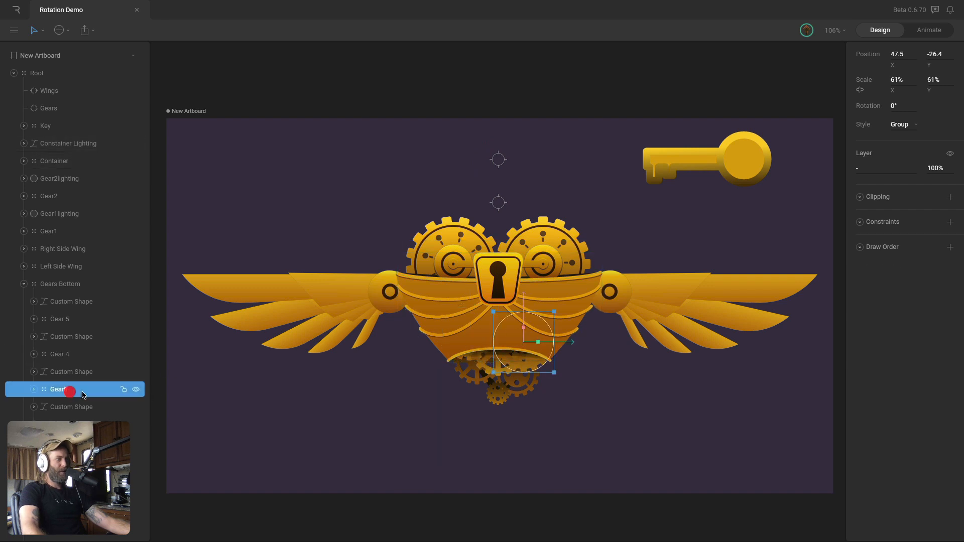
{"action": "left_click", "coordinate": [950, 222]}
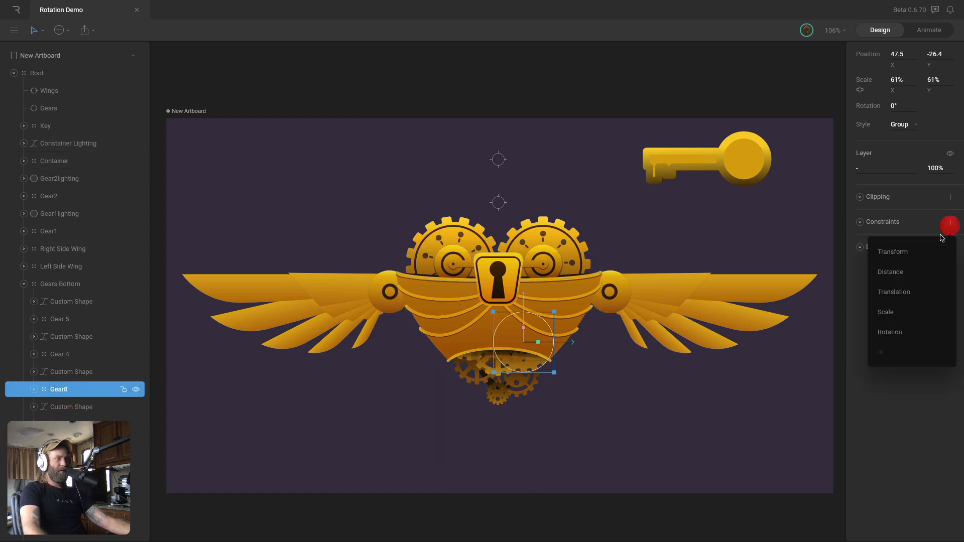
{"action": "left_click", "coordinate": [896, 332]}
{"action": "left_click", "coordinate": [860, 240]}
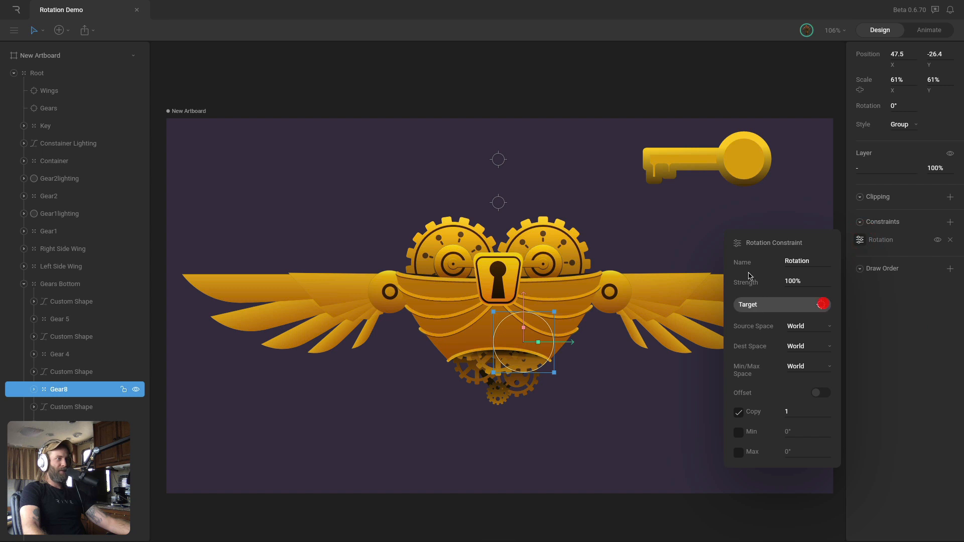
{"action": "left_click", "coordinate": [820, 303]}
{"action": "left_click", "coordinate": [860, 240]}
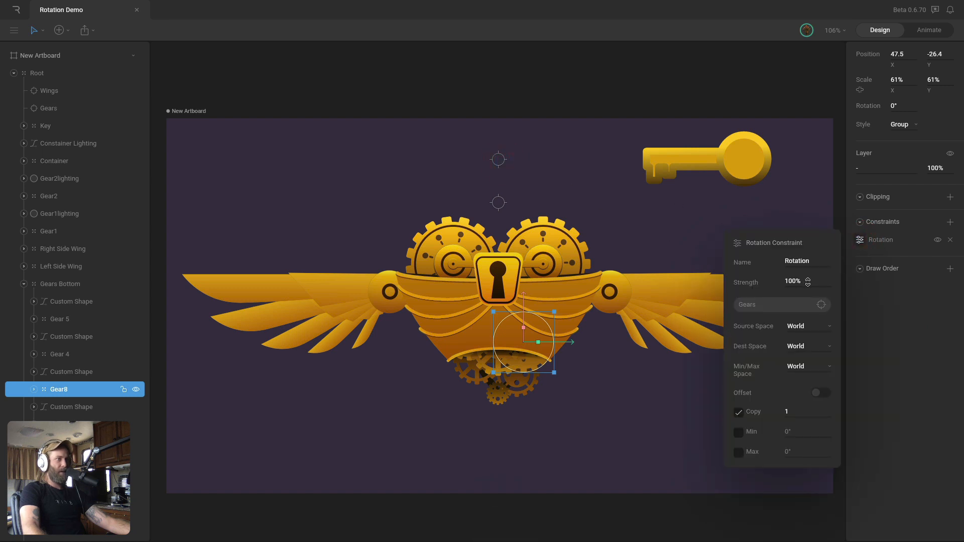
{"action": "left_click", "coordinate": [804, 282]}
{"action": "type", "text": "-100"}
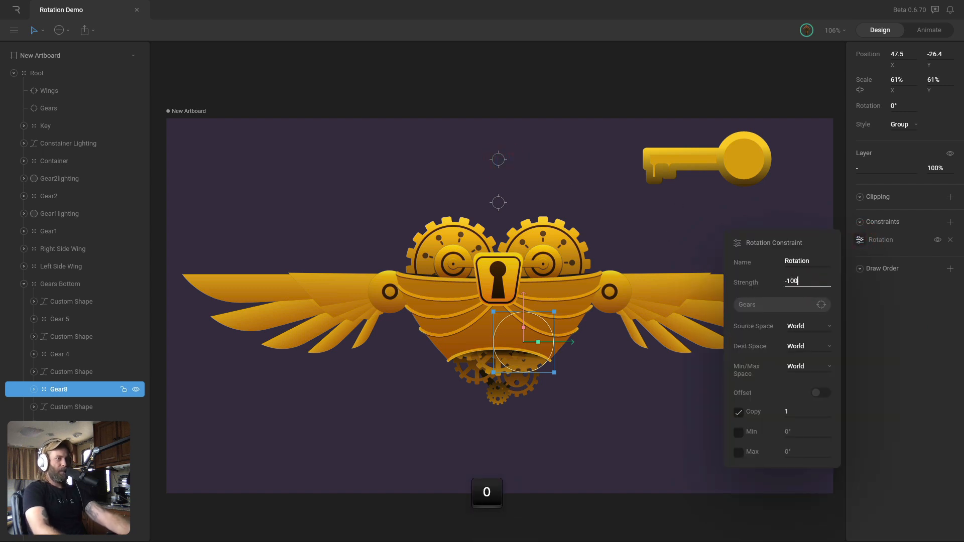
{"action": "key", "text": "Return"}
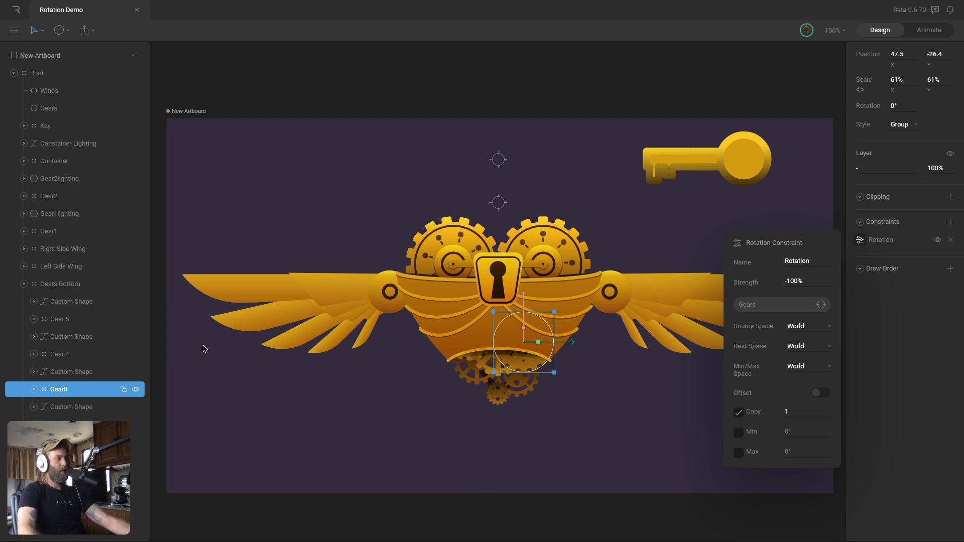
Add a Rotation constraint to the smallest, lowest gear below the heart, targeting Gears, and set its strength to 150%
{"action": "left_click", "coordinate": [497, 392]}
{"action": "left_click", "coordinate": [950, 222]}
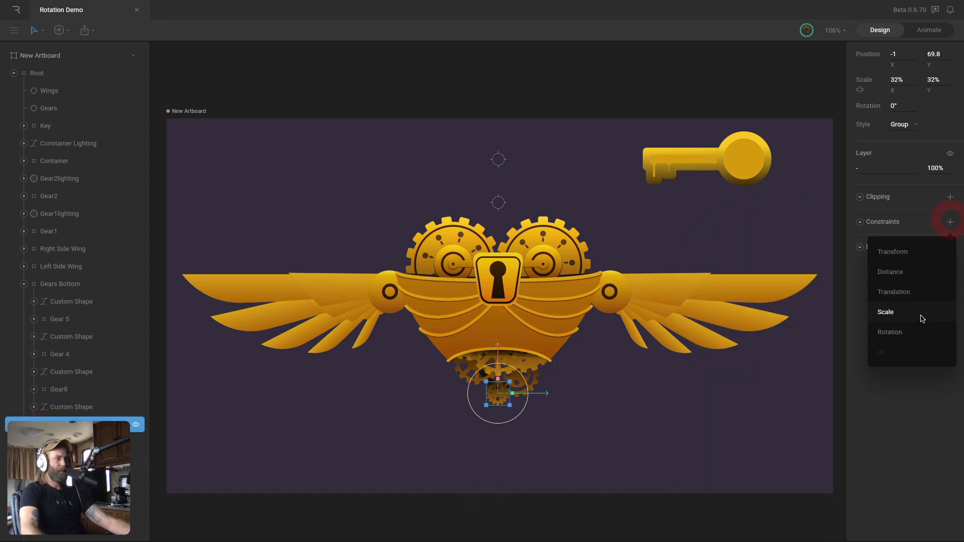
{"action": "left_click", "coordinate": [917, 331]}
{"action": "left_click", "coordinate": [859, 239]}
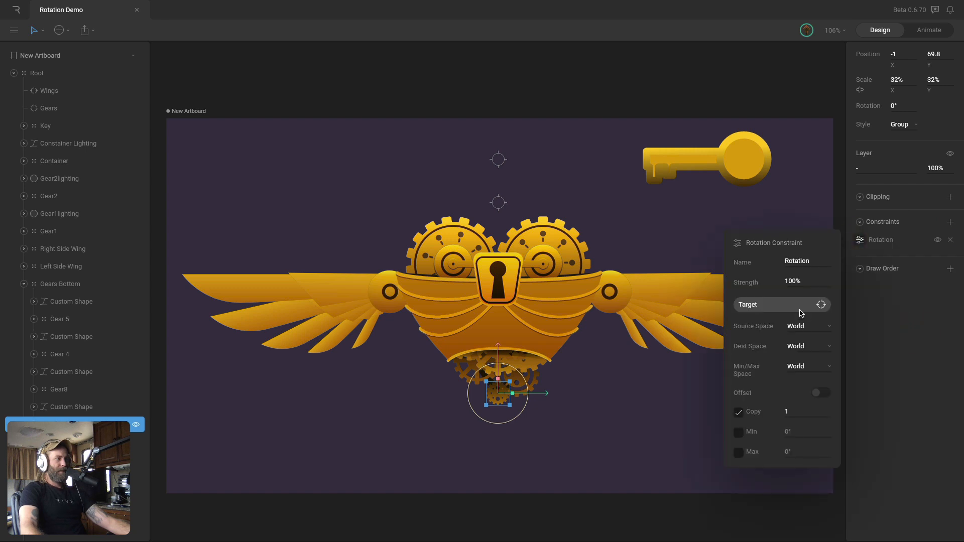
{"action": "left_click", "coordinate": [764, 304]}
{"action": "left_click", "coordinate": [500, 163]}
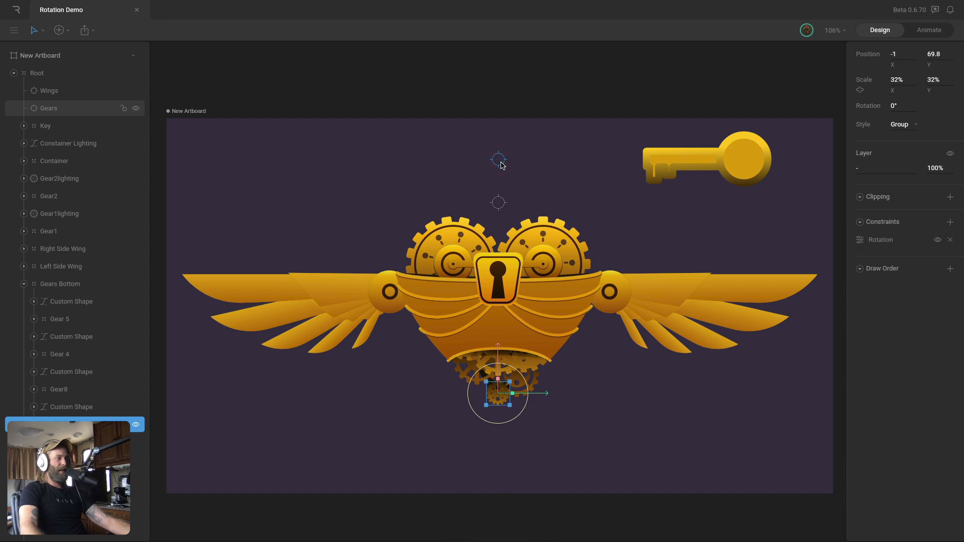
{"action": "left_click", "coordinate": [860, 242]}
{"action": "left_click", "coordinate": [805, 280]}
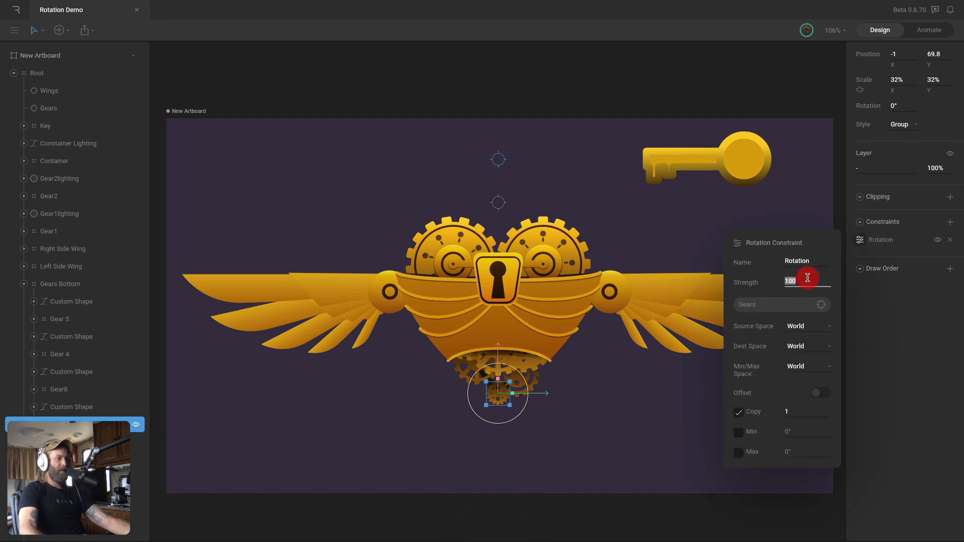
{"action": "type", "text": "150"}
{"action": "key", "text": "Return"}
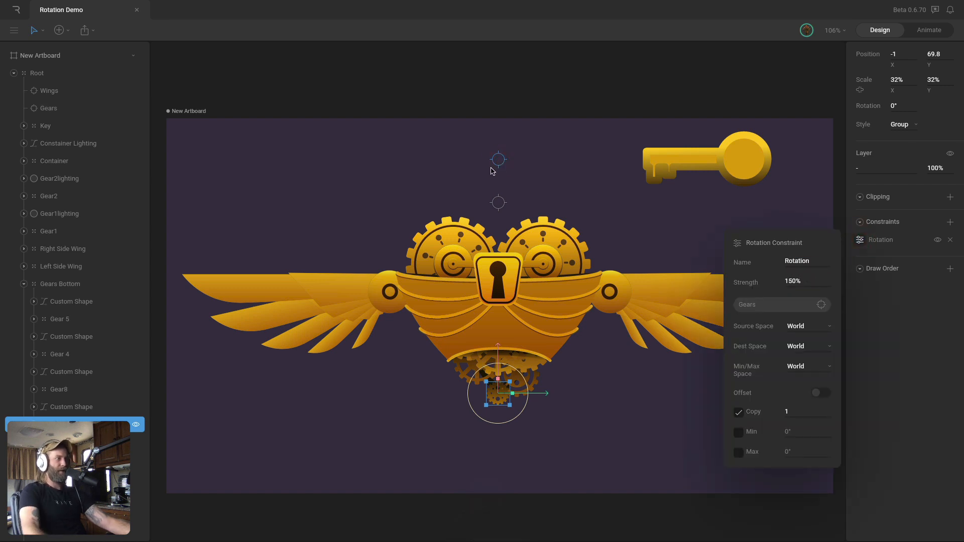
Add a Rotation constraint to the lower-left gear below the heart, targeting Gears, and set its strength to -100%
{"action": "left_click", "coordinate": [474, 371]}
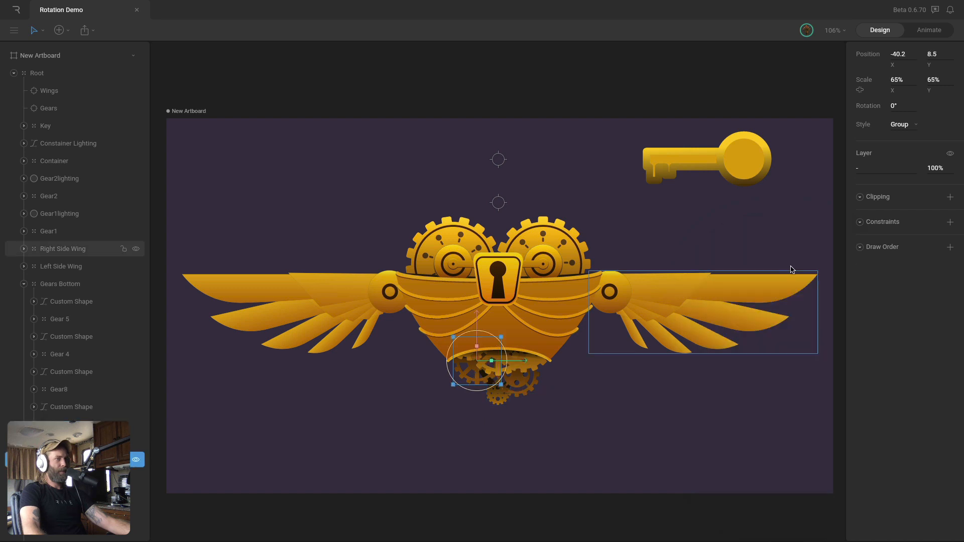
{"action": "left_click", "coordinate": [949, 224]}
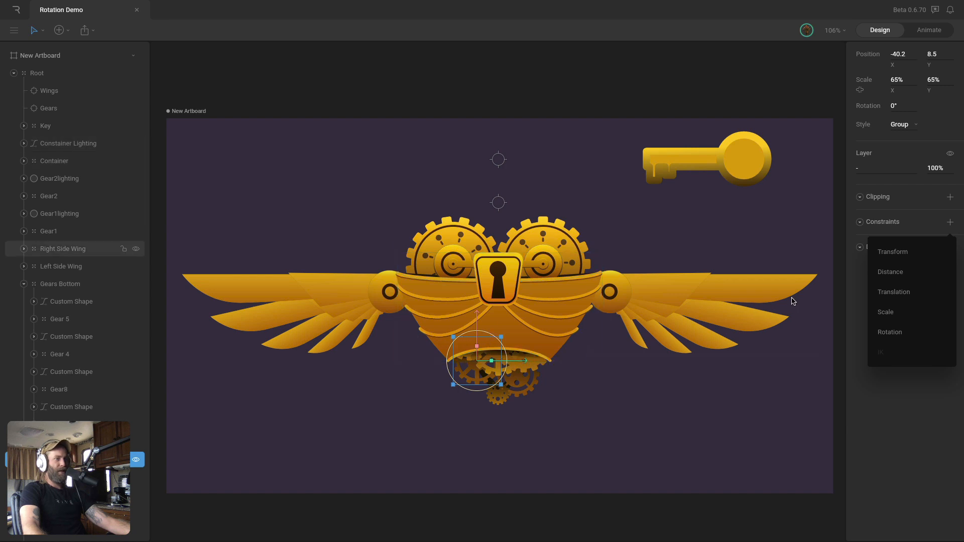
{"action": "left_click", "coordinate": [897, 334]}
{"action": "left_click", "coordinate": [858, 239]}
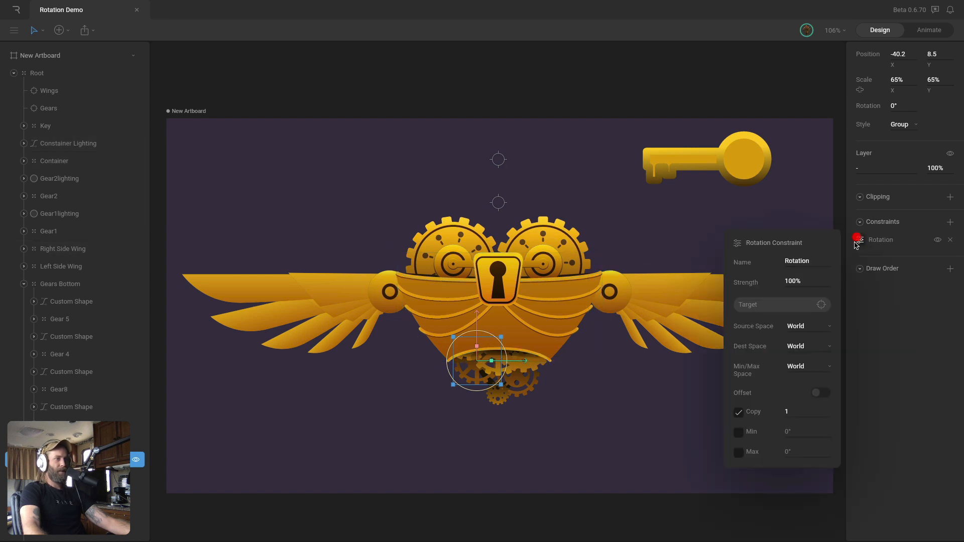
{"action": "left_click", "coordinate": [806, 306]}
{"action": "left_click", "coordinate": [499, 160]}
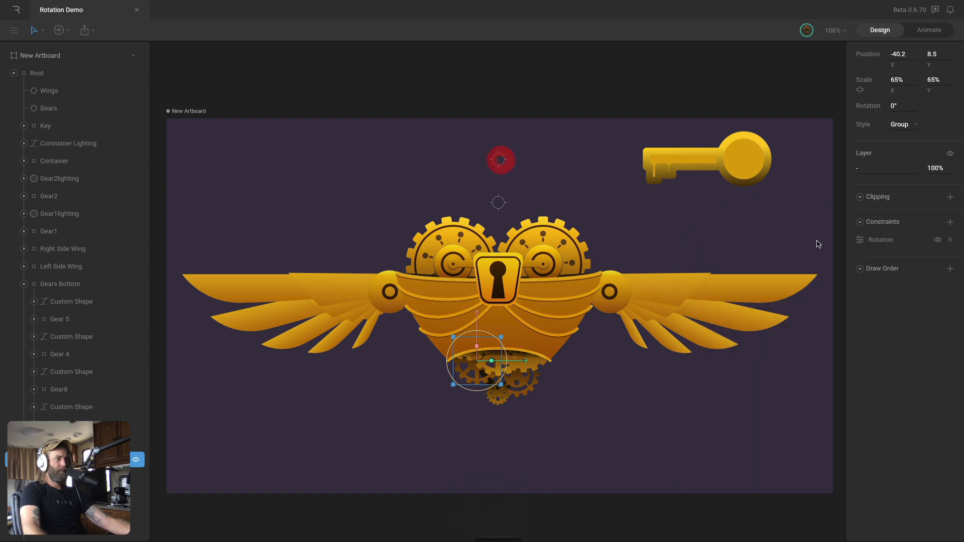
{"action": "left_click", "coordinate": [858, 242]}
{"action": "left_click", "coordinate": [792, 280]}
{"action": "left_click", "coordinate": [785, 281]}
{"action": "type", "text": "-"}
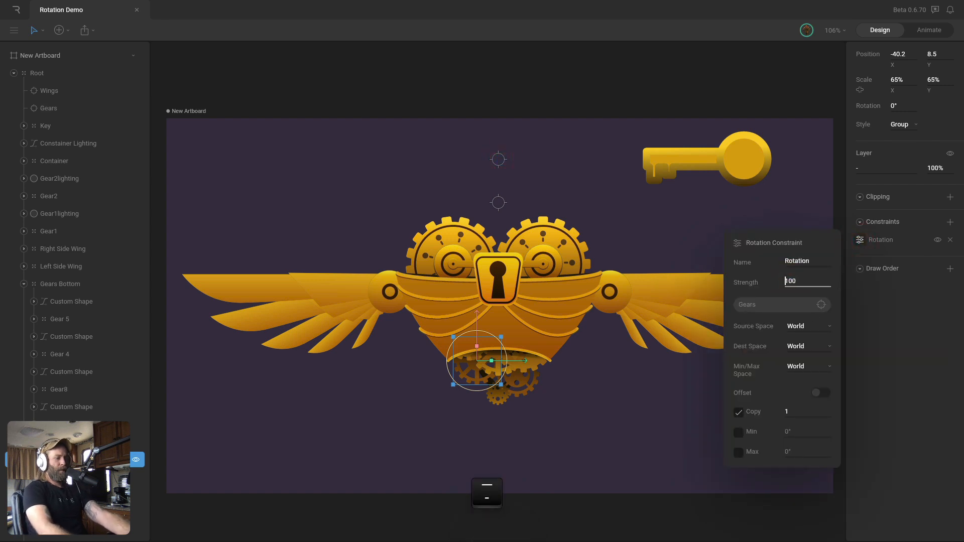
{"action": "key", "text": "Return"}
Add a Rotation constraint targeting Gears to the lower-right gear below the heart, and rotate the Gears target to test all gears
{"action": "left_click", "coordinate": [507, 382]}
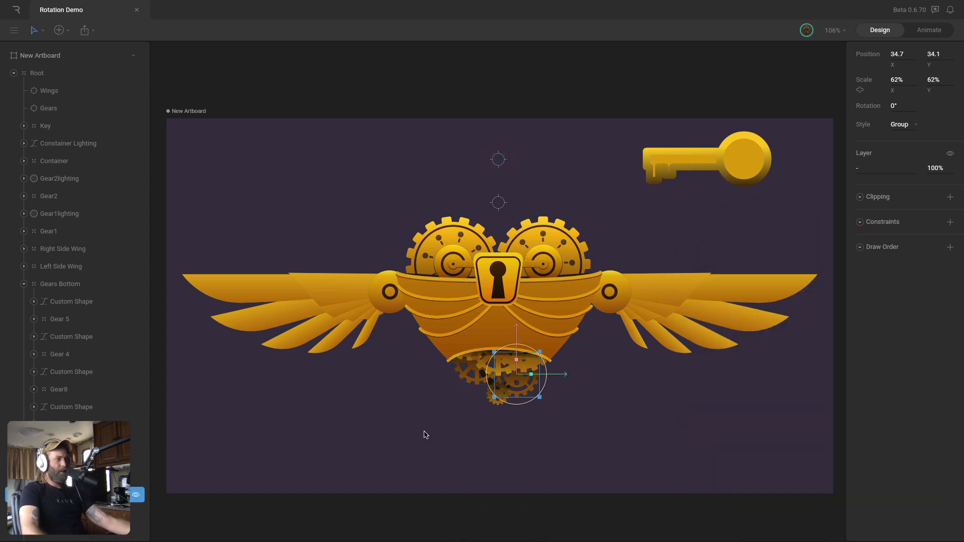
{"action": "left_click", "coordinate": [950, 221]}
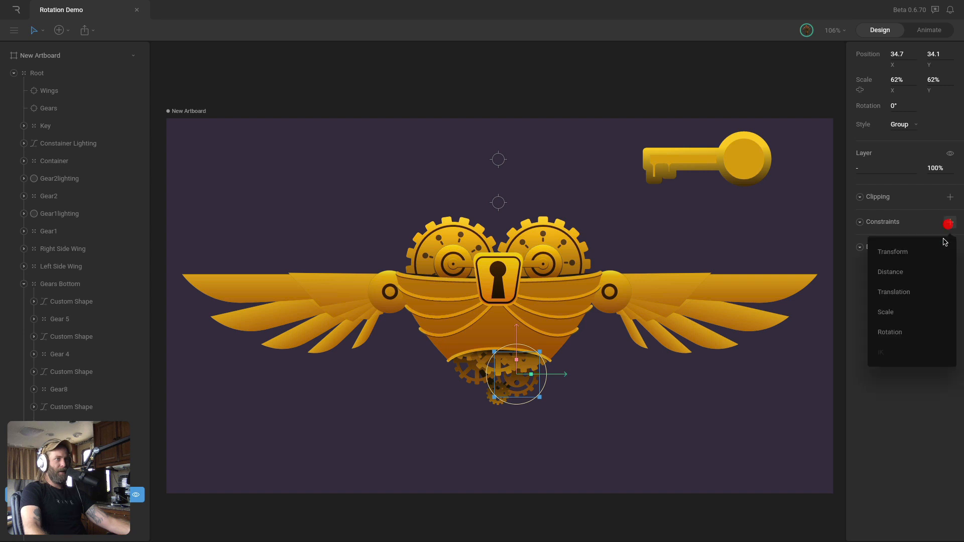
{"action": "left_click", "coordinate": [905, 334]}
{"action": "left_click", "coordinate": [859, 239]}
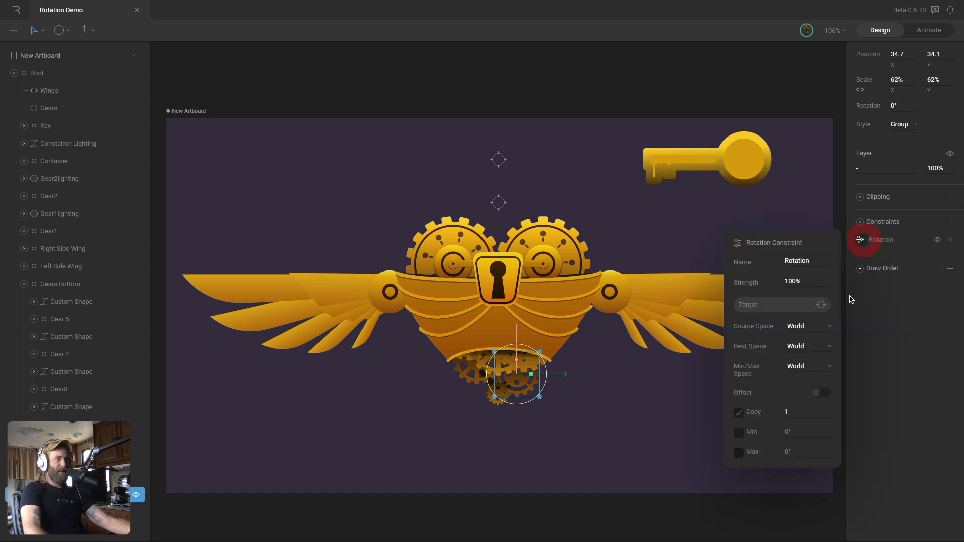
{"action": "left_click", "coordinate": [820, 304]}
{"action": "left_click", "coordinate": [499, 160]}
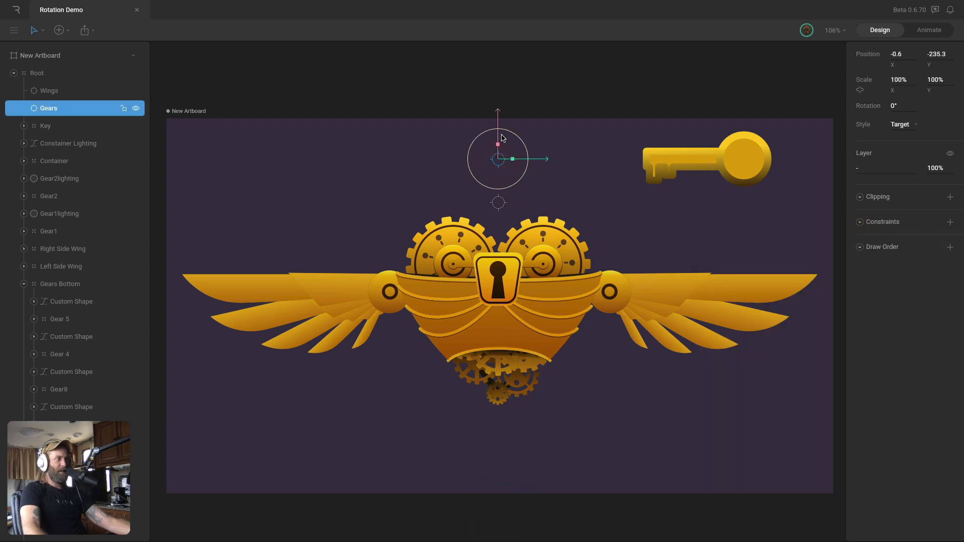
{"action": "mouse_move", "coordinate": [515, 138]}
{"action": "left_mouse_down"}
{"action": "mouse_move", "coordinate": [528, 159]}
{"action": "mouse_move", "coordinate": [521, 188]}
{"action": "mouse_move", "coordinate": [494, 196]}
{"action": "mouse_move", "coordinate": [466, 186]}
{"action": "mouse_move", "coordinate": [481, 135]}
{"action": "mouse_move", "coordinate": [516, 125]}
{"action": "left_mouse_up"}
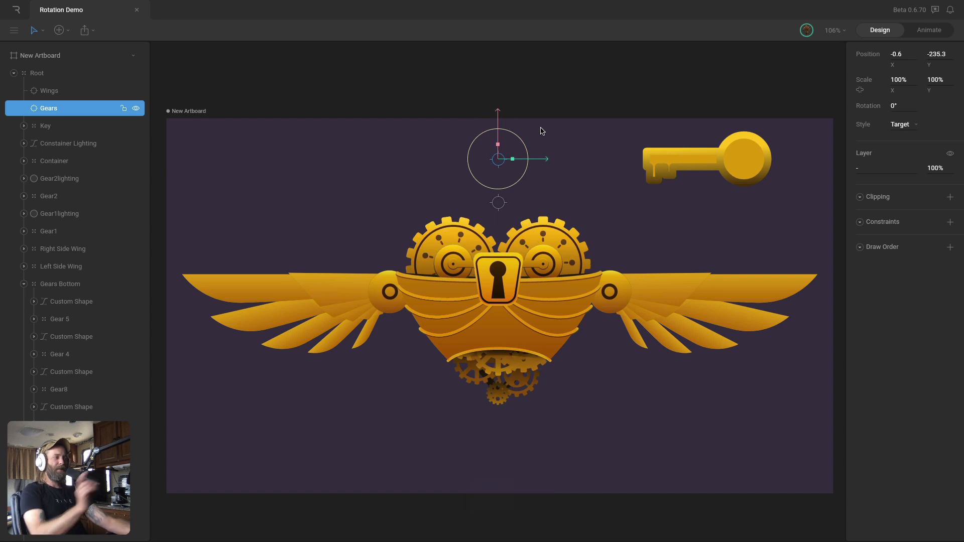
Collapse Gears Bottom, expand Left Side Wing, and add a Rotation constraint to its first Wing with the Wings target as its target
{"action": "left_click", "coordinate": [27, 286]}
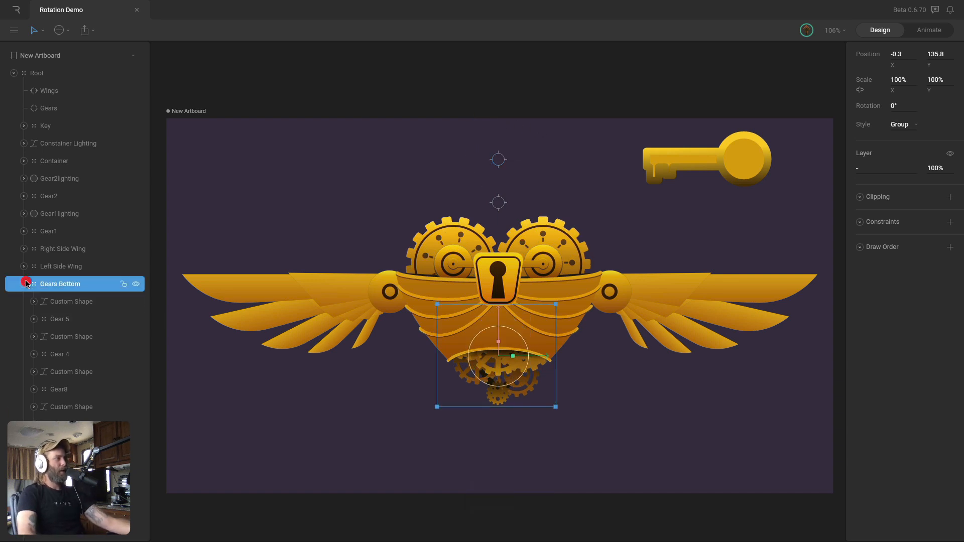
{"action": "left_click", "coordinate": [24, 285]}
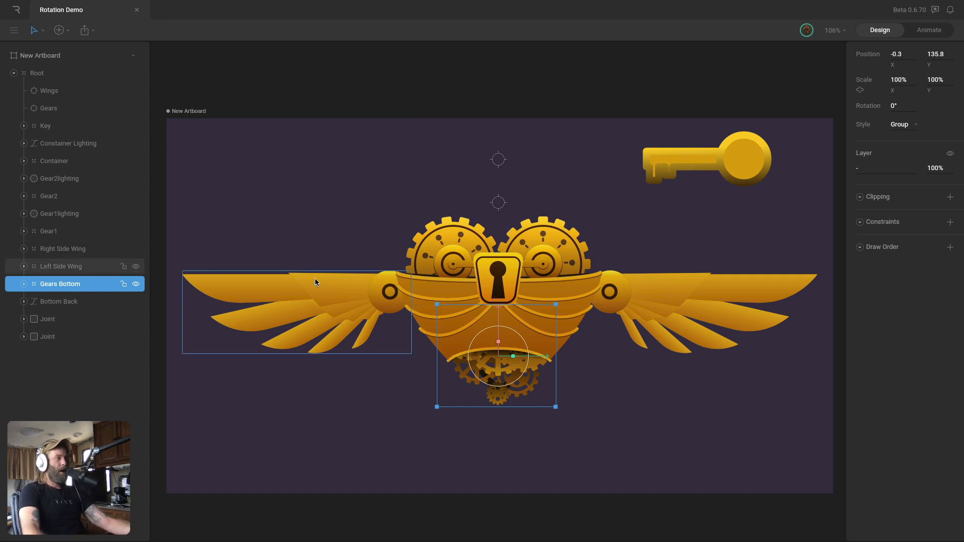
{"action": "left_click", "coordinate": [70, 269]}
{"action": "left_click", "coordinate": [24, 266]}
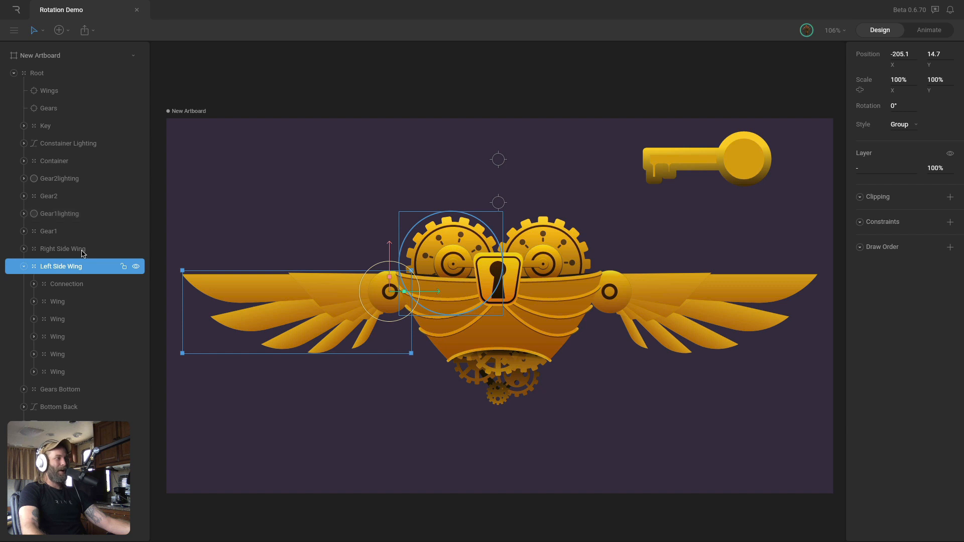
{"action": "left_click", "coordinate": [47, 302]}
{"action": "left_click", "coordinate": [949, 221]}
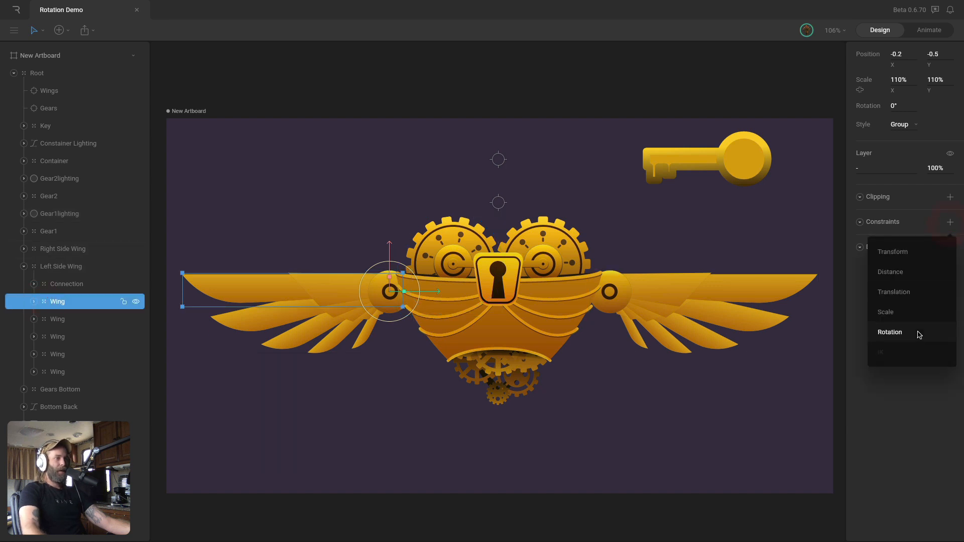
{"action": "left_click", "coordinate": [917, 333]}
{"action": "left_click", "coordinate": [820, 304]}
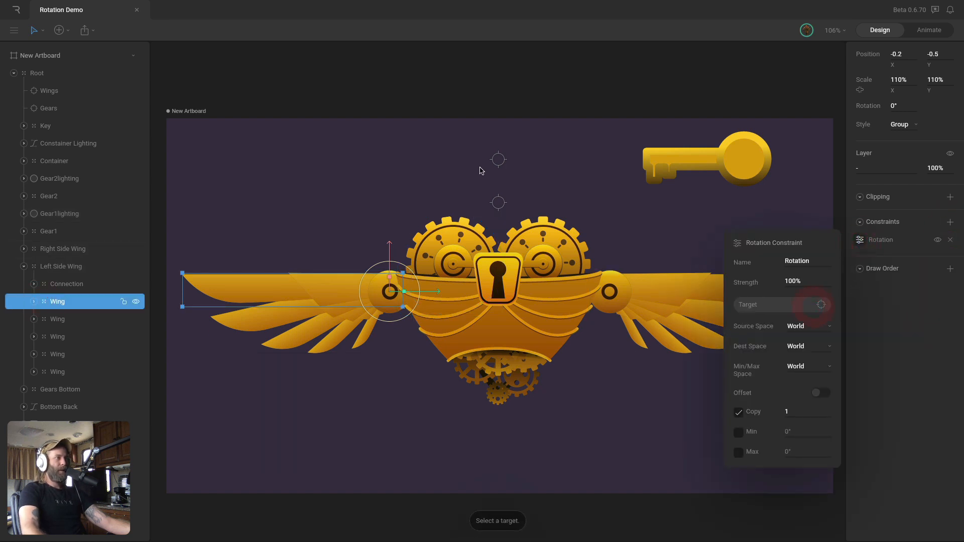
{"action": "left_click", "coordinate": [499, 206]}
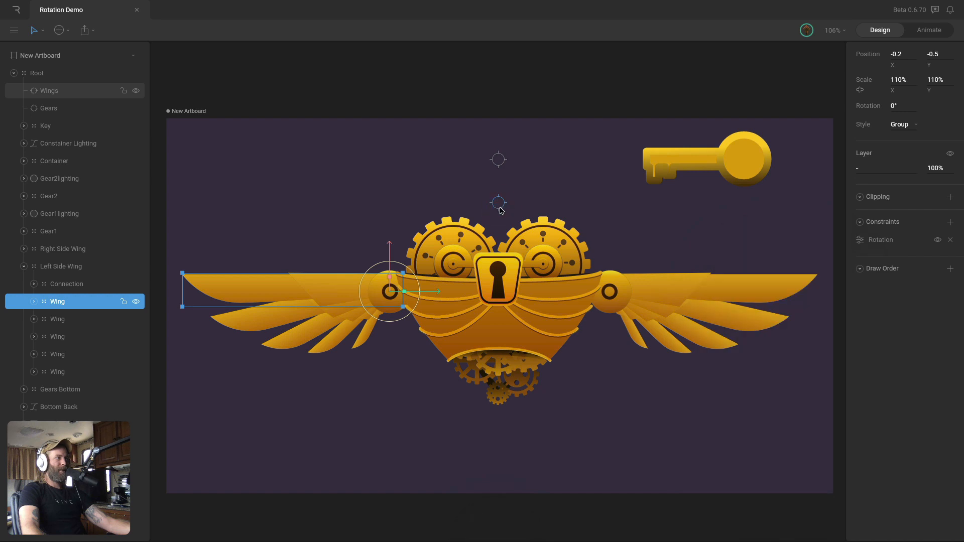
{"action": "left_click", "coordinate": [859, 241]}
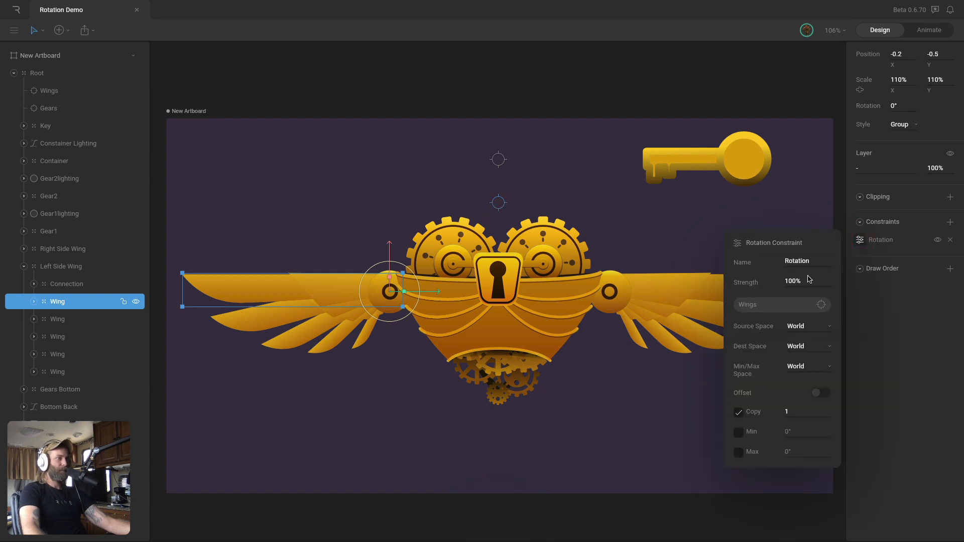
Add a Rotation constraint to the second Wing of Left Side Wing, targeting Wings, and set its strength to 95%
{"action": "left_click", "coordinate": [51, 319]}
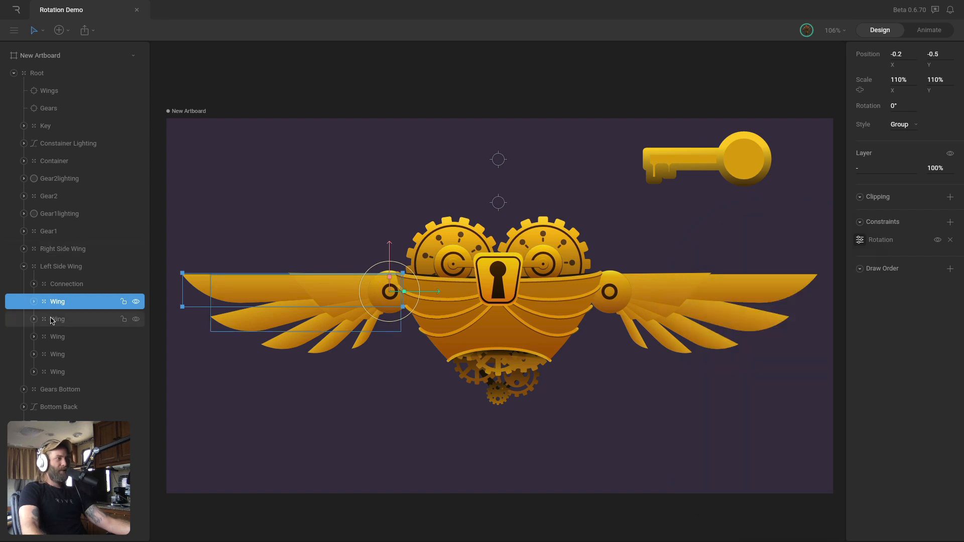
{"action": "left_click", "coordinate": [950, 223]}
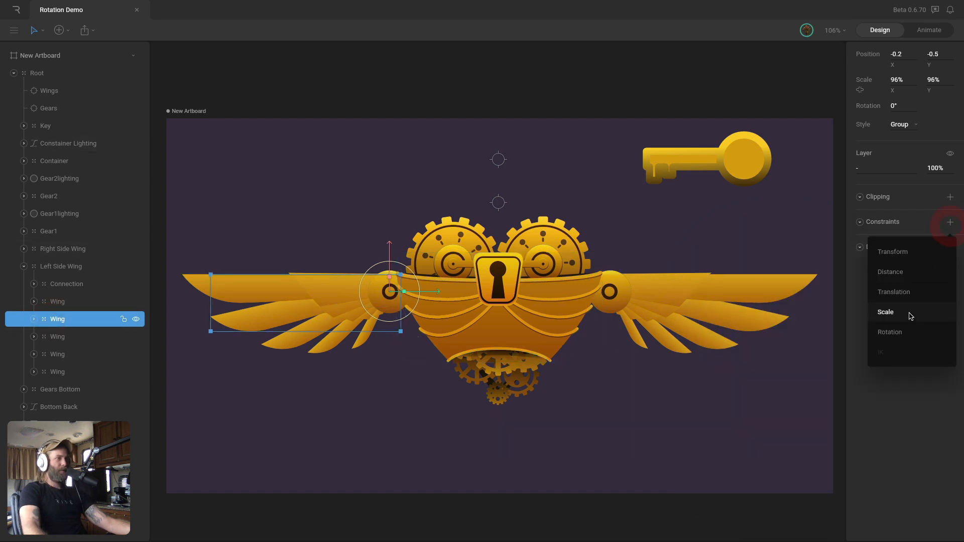
{"action": "left_click", "coordinate": [906, 333]}
{"action": "left_click", "coordinate": [859, 240]}
{"action": "left_click", "coordinate": [800, 308]}
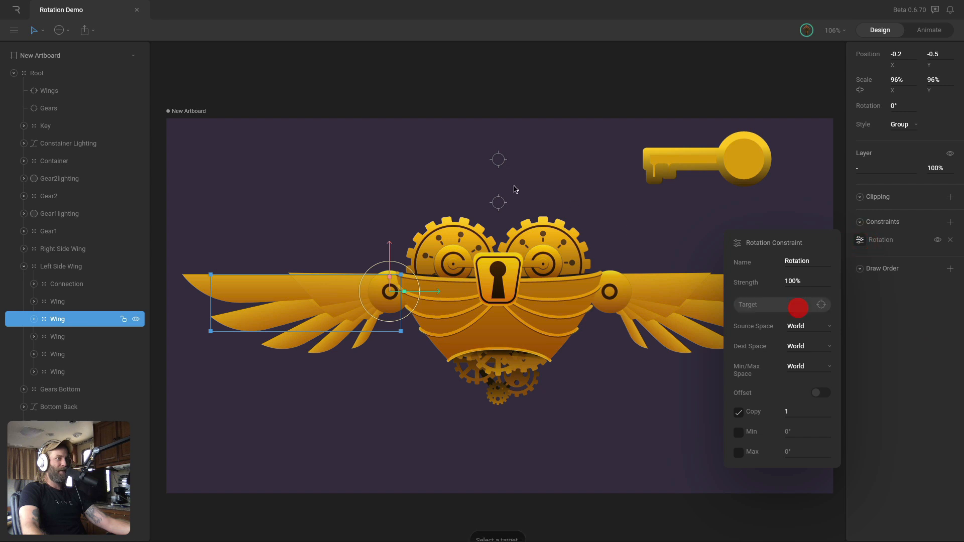
{"action": "left_click", "coordinate": [498, 203]}
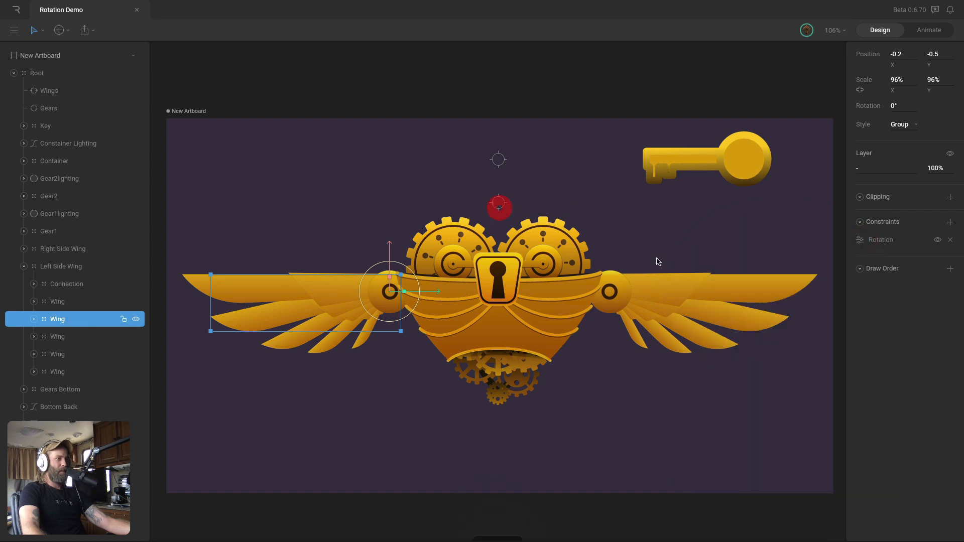
{"action": "left_click", "coordinate": [859, 240]}
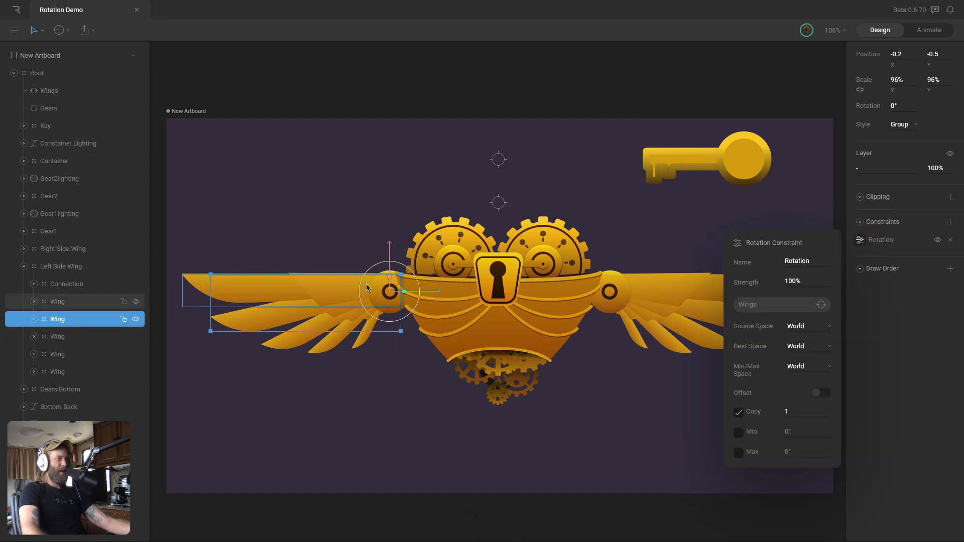
{"action": "left_click", "coordinate": [798, 282]}
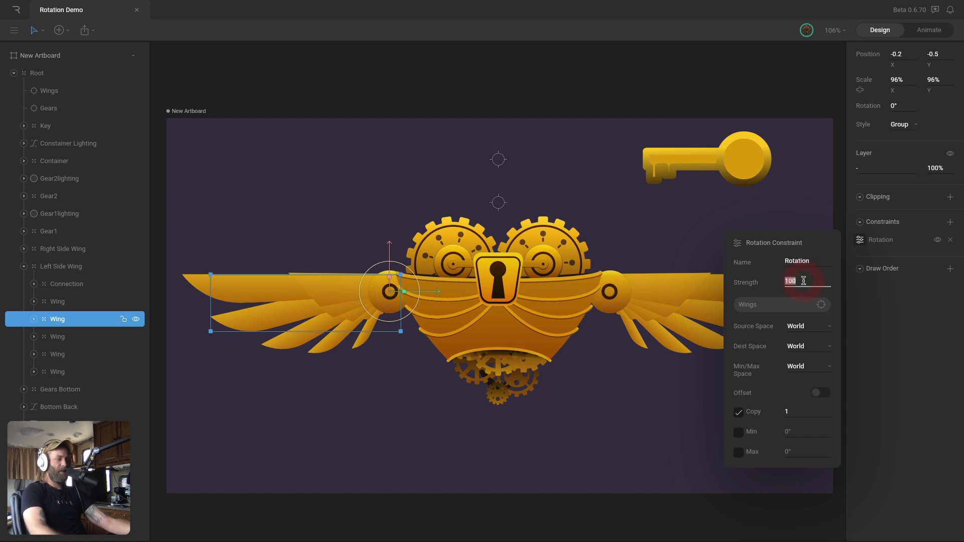
{"action": "type", "text": "95"}
{"action": "key", "text": "Return"}
Add a Rotation constraint to the third Wing of Left Side Wing, targeting Wings, and set its strength to 90%
{"action": "left_click", "coordinate": [15, 337]}
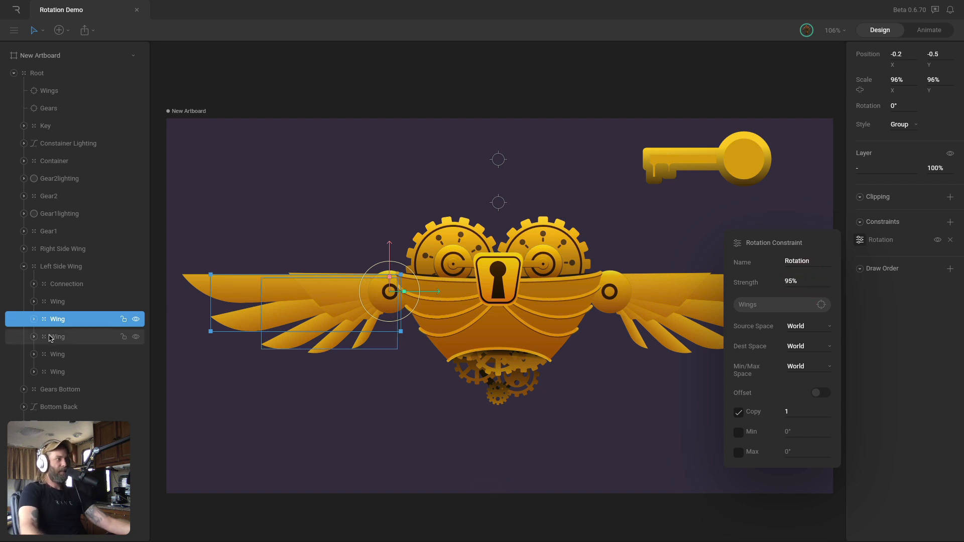
{"action": "left_click", "coordinate": [949, 222]}
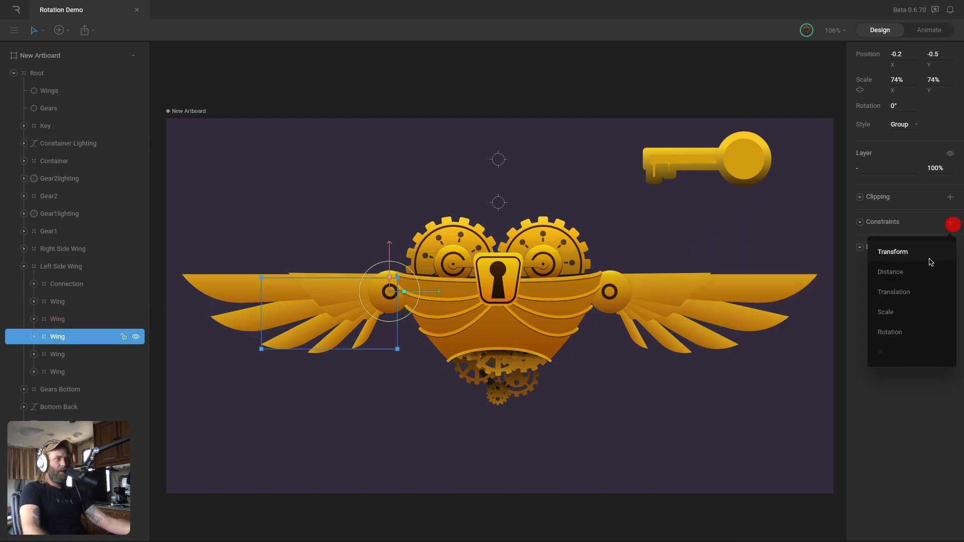
{"action": "left_click", "coordinate": [889, 332]}
{"action": "left_click", "coordinate": [859, 240]}
{"action": "left_click", "coordinate": [821, 304]}
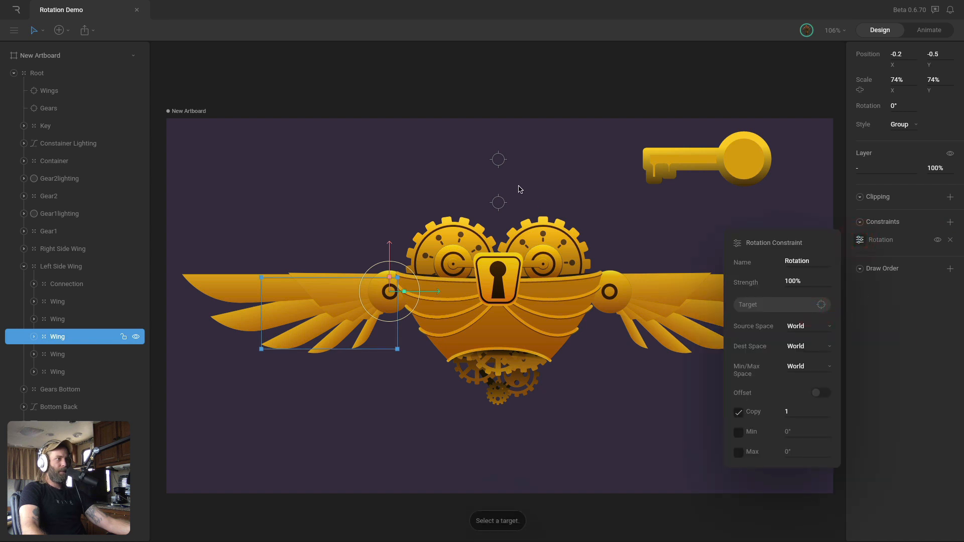
{"action": "left_click", "coordinate": [860, 240]}
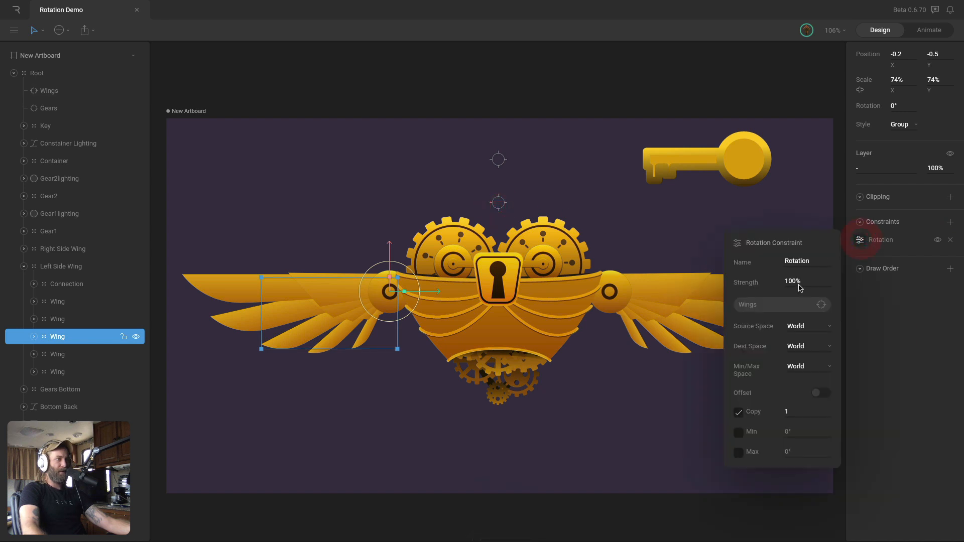
{"action": "type", "text": "90"}
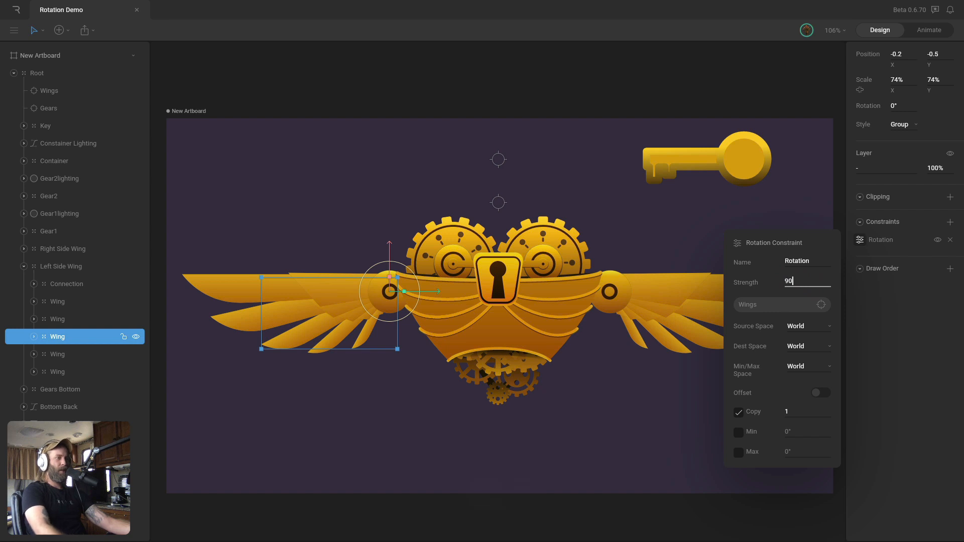
{"action": "key", "text": "Return"}
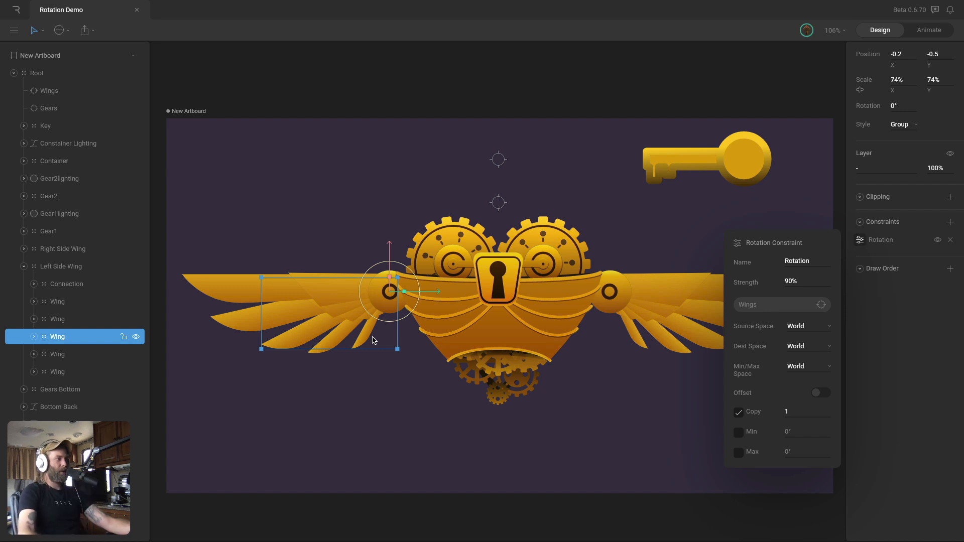
Add a Rotation constraint to the fourth Wing of Left Side Wing, targeting Wings, and set its strength to 85%
{"action": "left_click", "coordinate": [58, 355]}
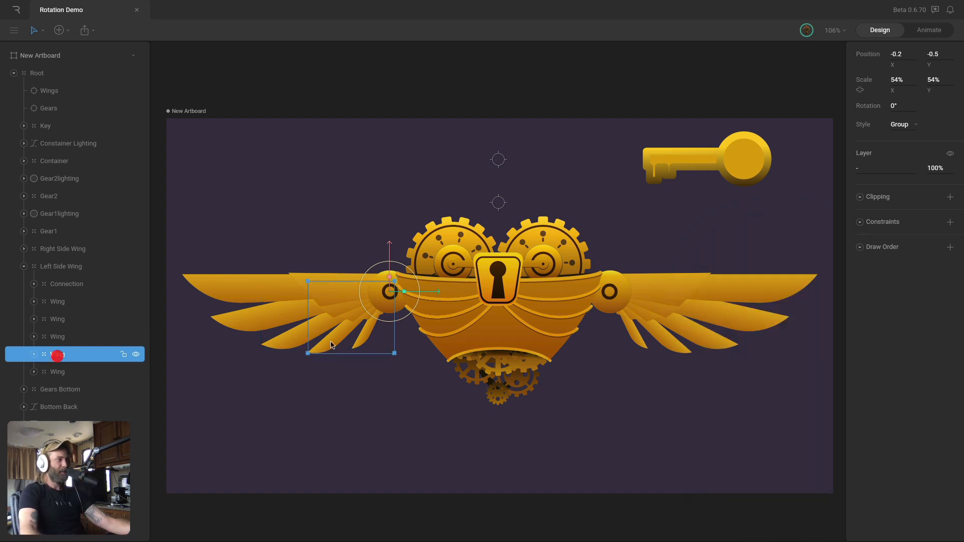
{"action": "left_click", "coordinate": [950, 222]}
{"action": "left_click", "coordinate": [896, 333]}
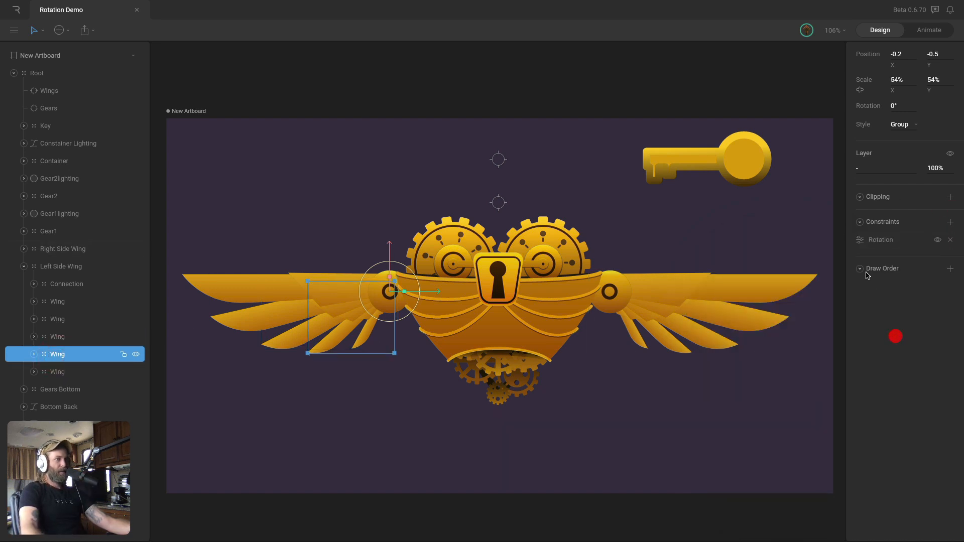
{"action": "left_click", "coordinate": [861, 239]}
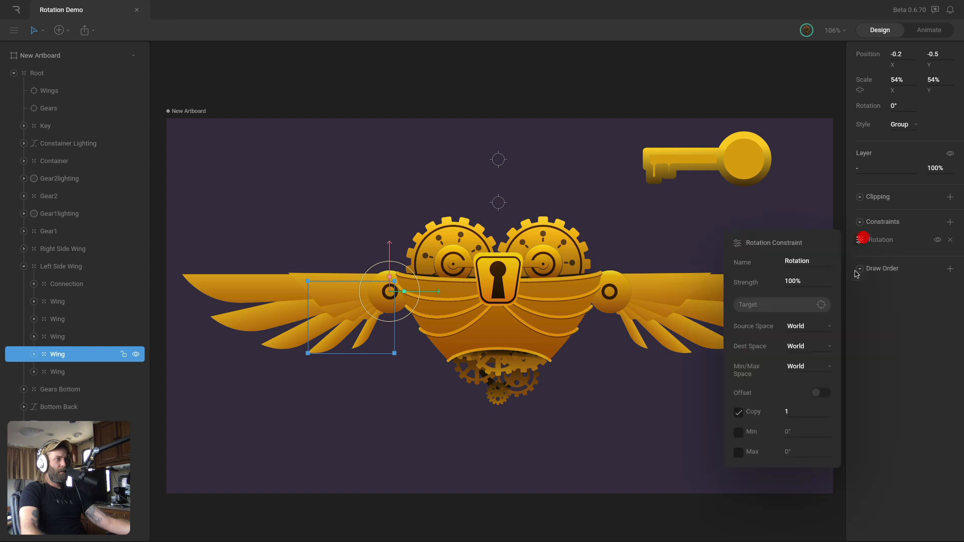
{"action": "left_click", "coordinate": [501, 208]}
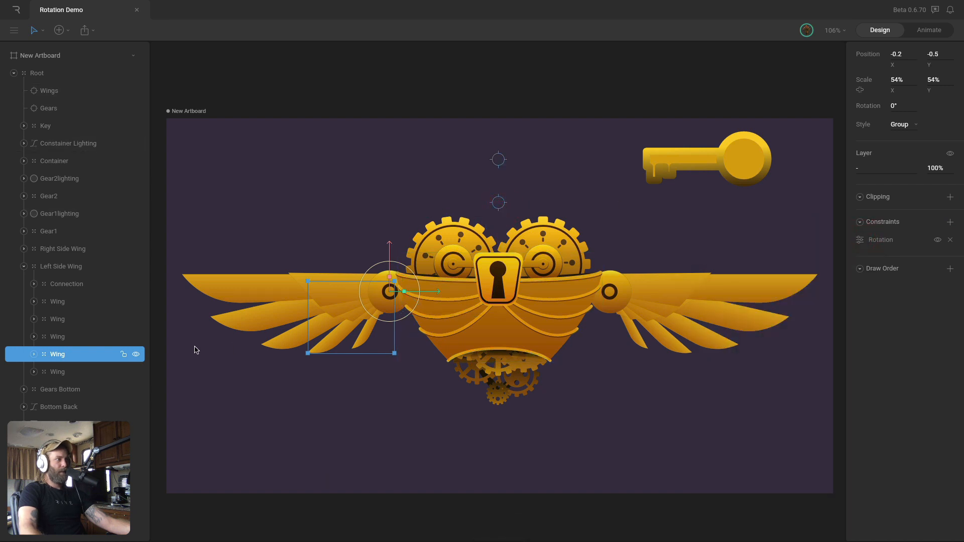
{"action": "left_click", "coordinate": [859, 240]}
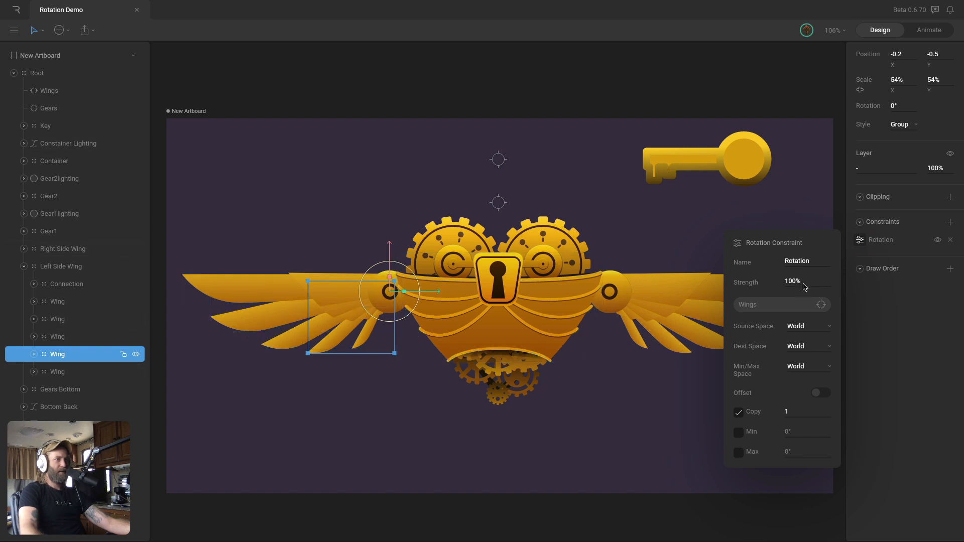
{"action": "type", "text": "85"}
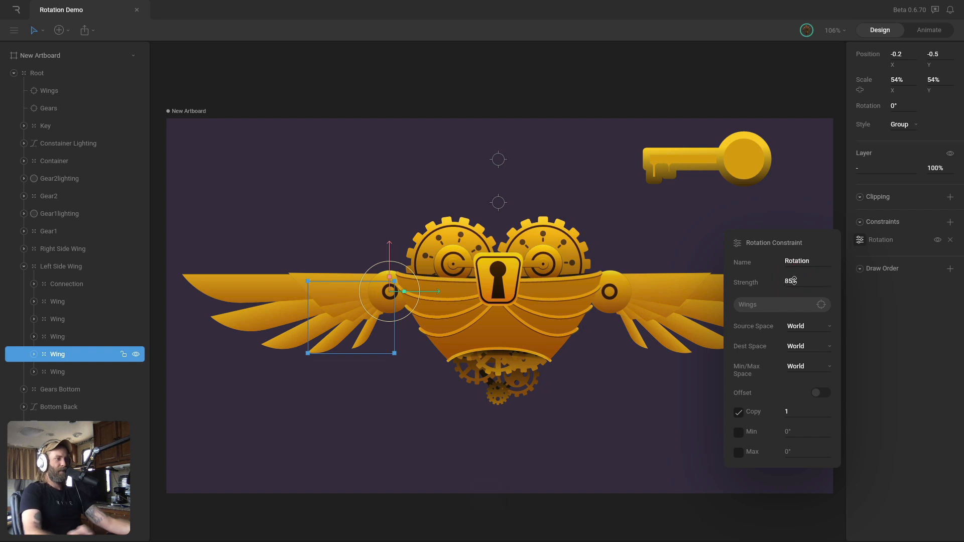
Add a Rotation constraint to the fifth Wing of Left Side Wing, targeting Wings, and set its strength to 80%
{"action": "left_click", "coordinate": [58, 372]}
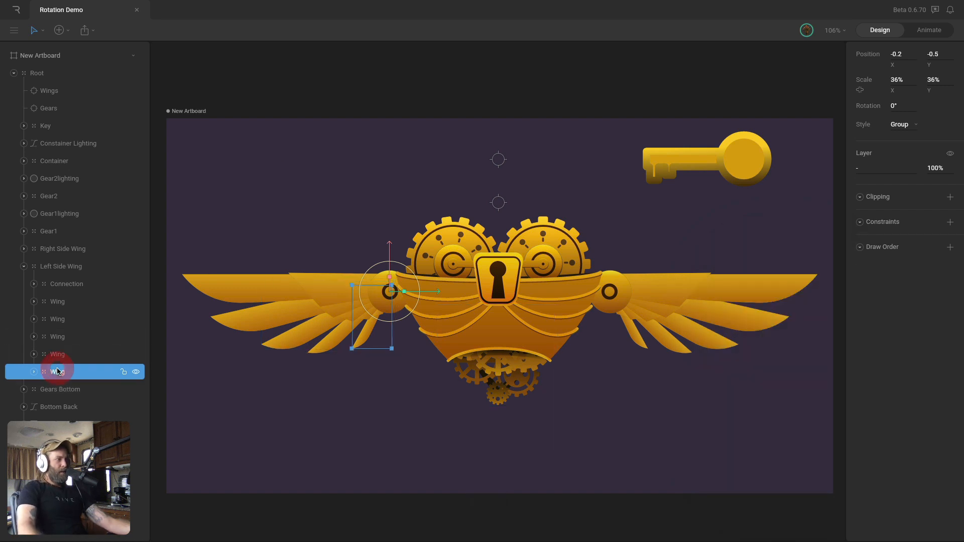
{"action": "left_click", "coordinate": [948, 222]}
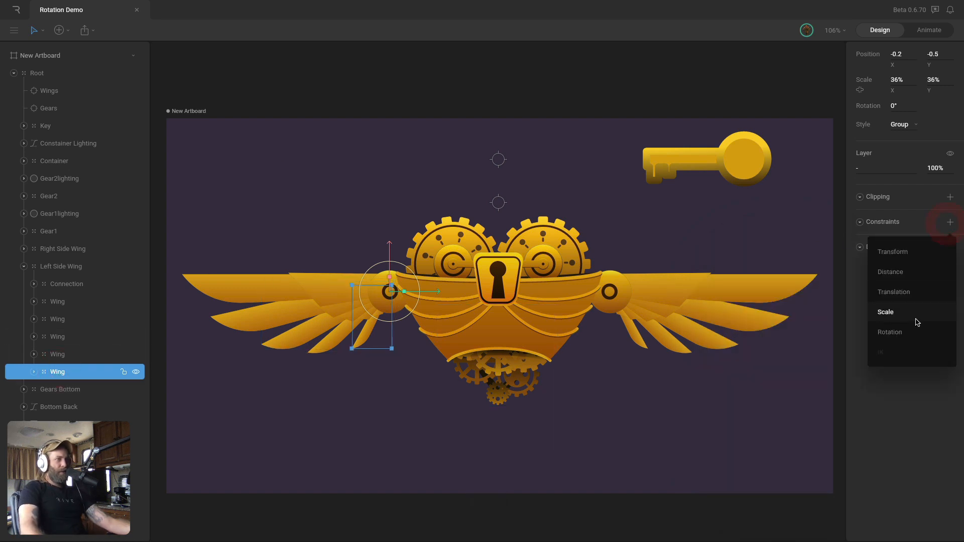
{"action": "left_click", "coordinate": [914, 332]}
{"action": "left_click", "coordinate": [859, 239]}
{"action": "left_click", "coordinate": [809, 304]}
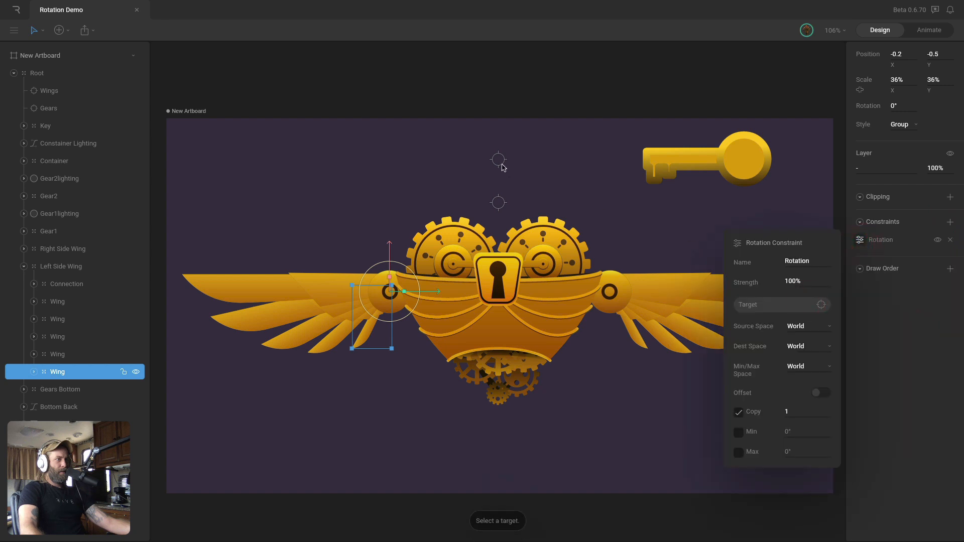
{"action": "left_click", "coordinate": [497, 204]}
{"action": "left_click", "coordinate": [861, 243]}
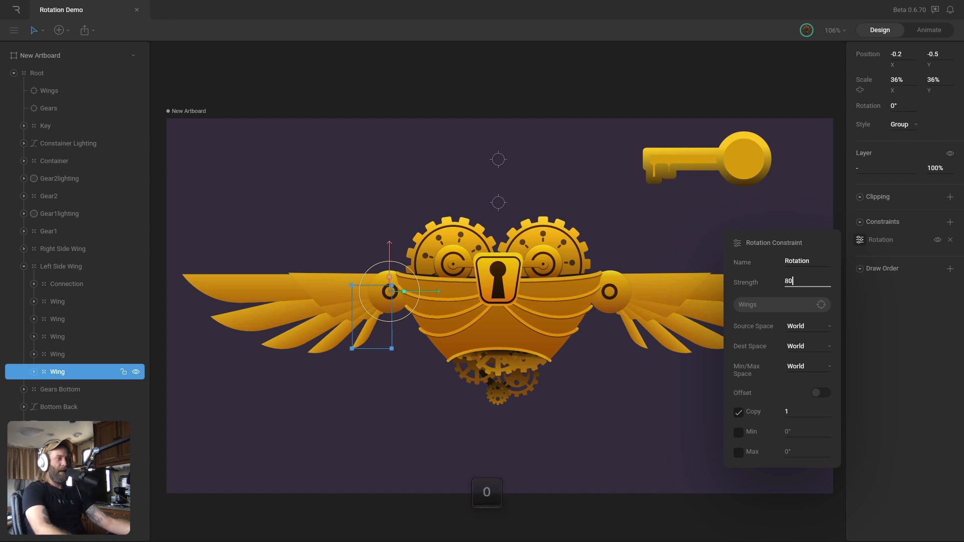
{"action": "key", "text": "Return"}
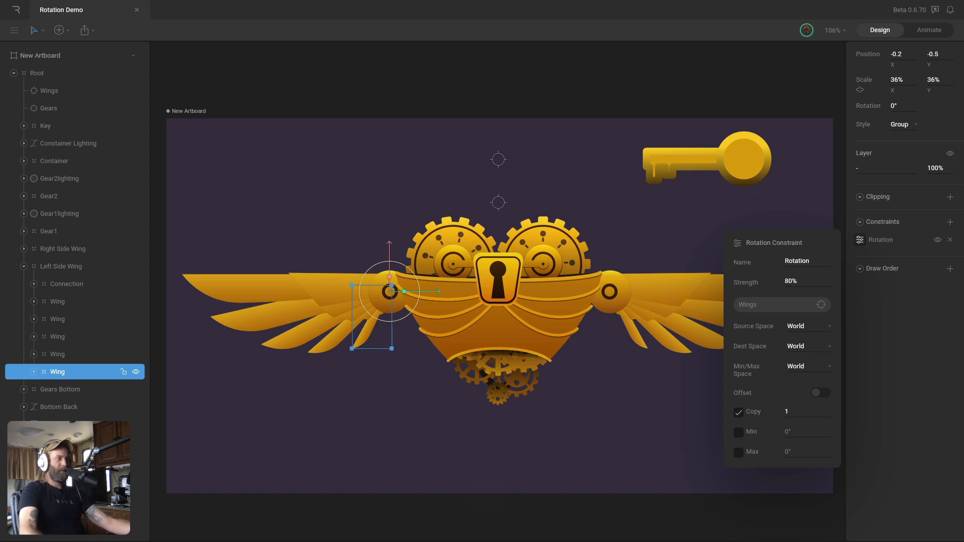
Rotate the Wings target to test the left wing's feathers, and undo the rotation
{"action": "left_click", "coordinate": [519, 188]}
{"action": "left_click", "coordinate": [497, 204]}
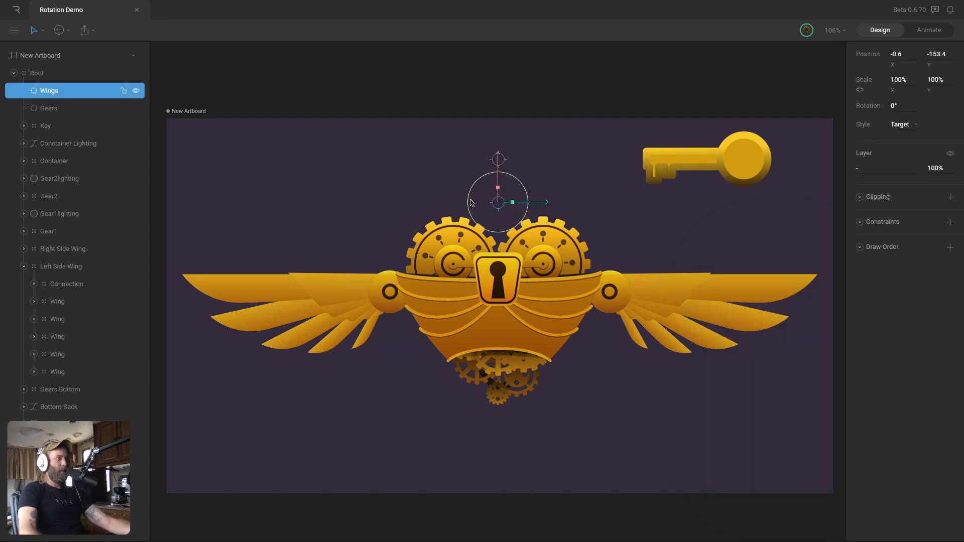
{"action": "left_click_drag", "start_coordinate": [470, 203], "coordinate": [421, 202]}
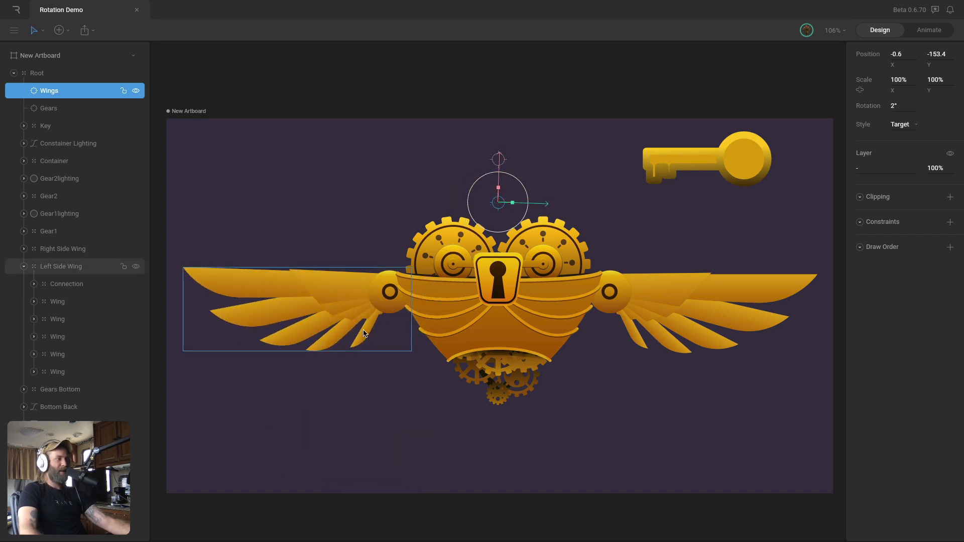
{"action": "key", "text": "ctrl+z"}
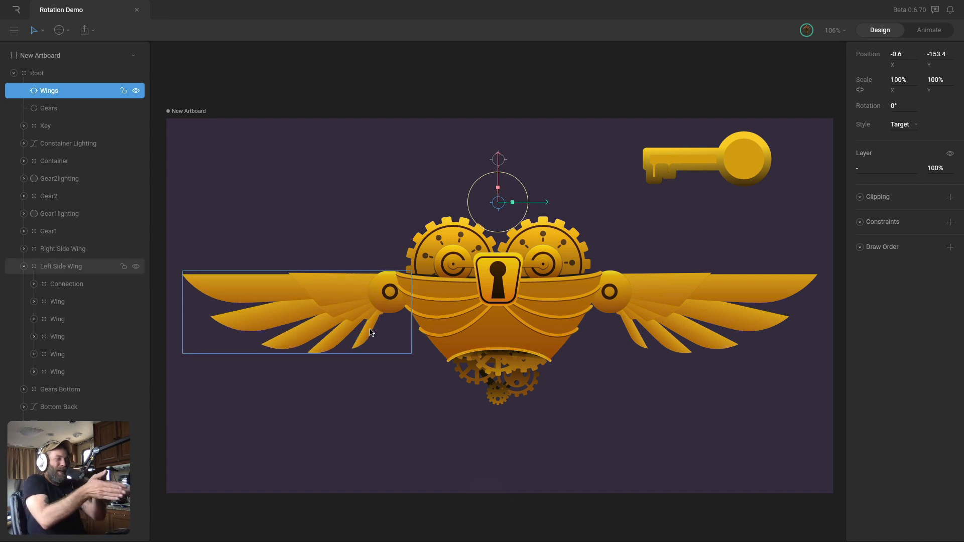
Set the Rotation constraint strength of the fifth Wing in Left Side Wing to 75%
{"action": "left_click", "coordinate": [77, 371]}
{"action": "left_click", "coordinate": [860, 242]}
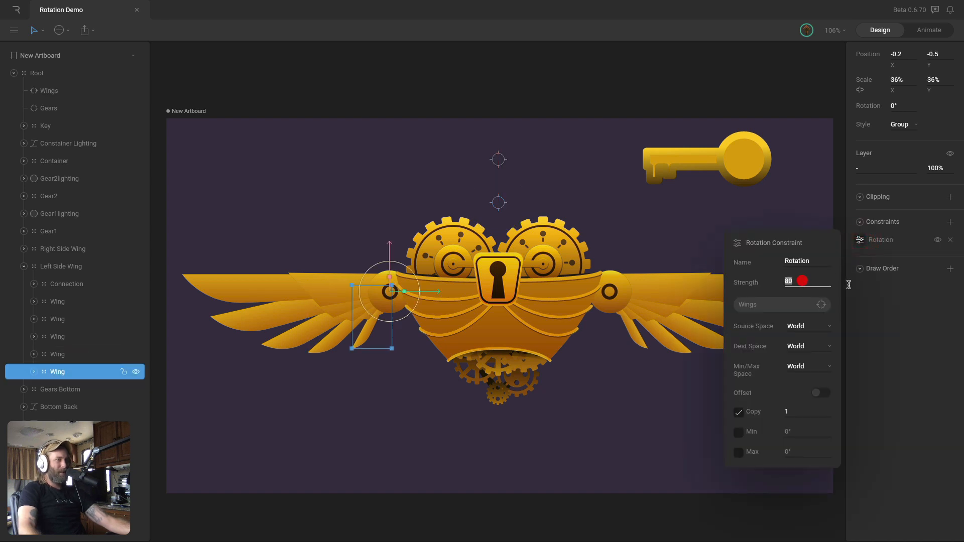
{"action": "type", "text": "100"}
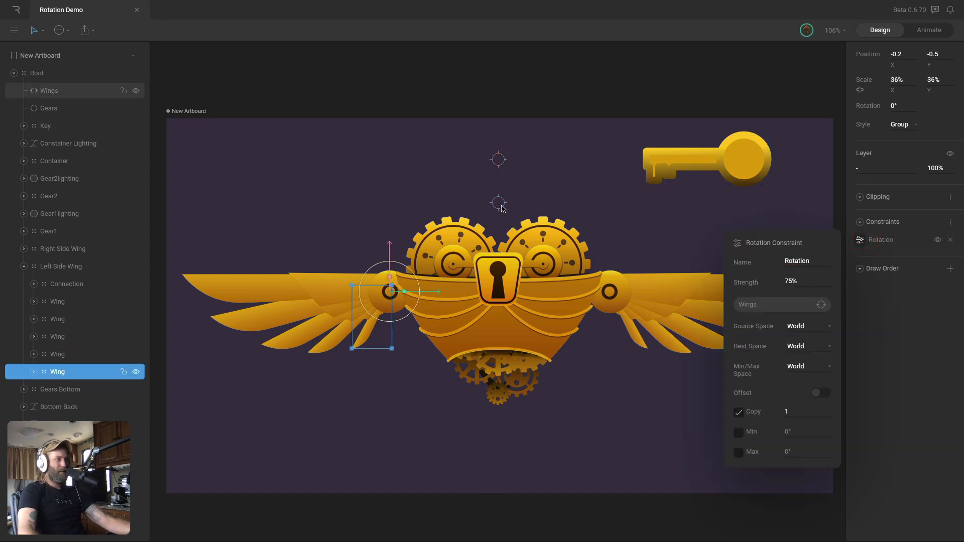
Rotate the Wings target again to test the fifth feather's new strength, and undo the rotation
{"action": "left_click", "coordinate": [496, 205]}
{"action": "left_click_drag", "start_coordinate": [476, 199], "coordinate": [468, 254]}
{"action": "key", "text": "ctrl+z"}
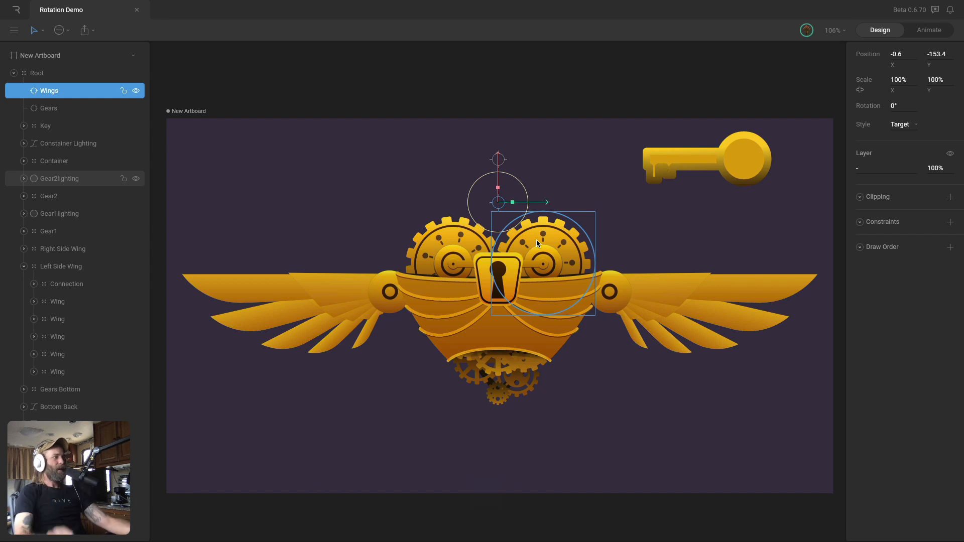
Collapse Left Side Wing and compare the scale values of the Left Side Wing and Right Side Wing groups
{"action": "left_click", "coordinate": [23, 267]}
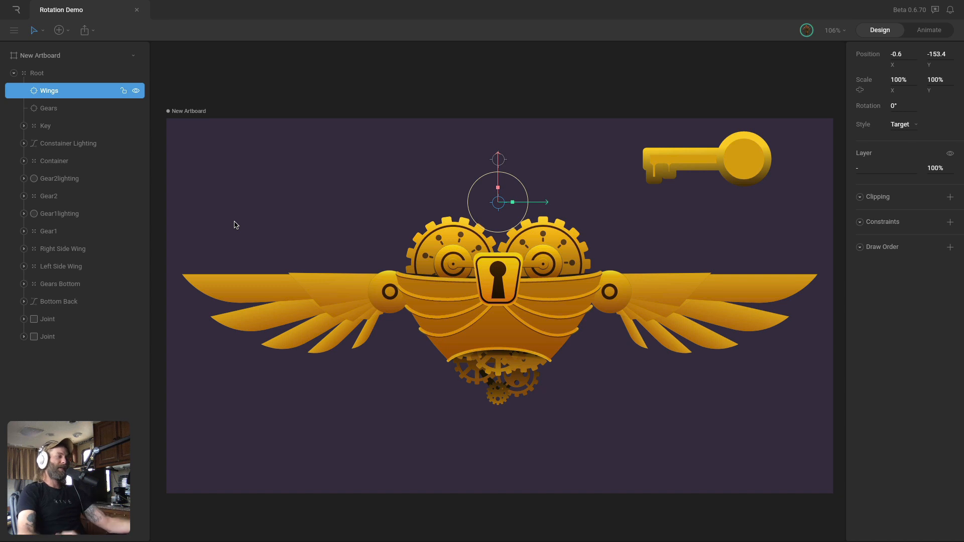
{"action": "left_click", "coordinate": [57, 265]}
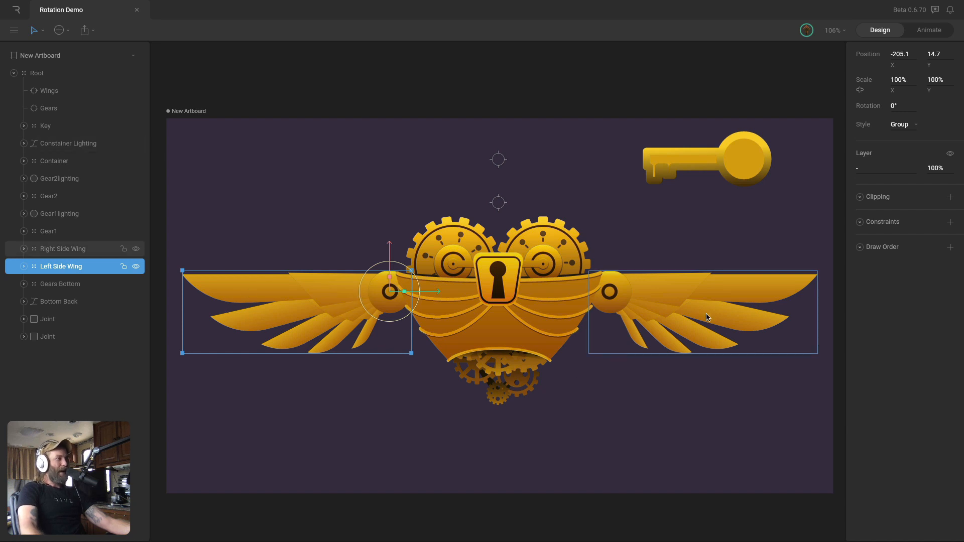
{"action": "left_click", "coordinate": [70, 249]}
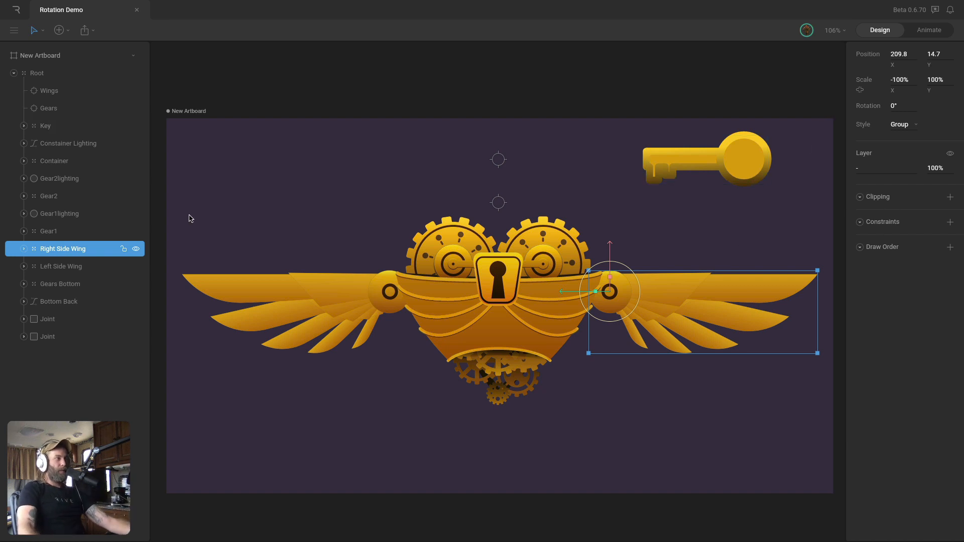
Expand Right Side Wing and add a Rotation constraint to its first Wing with the Wings target as its target
{"action": "left_click", "coordinate": [24, 249]}
{"action": "left_click", "coordinate": [55, 284]}
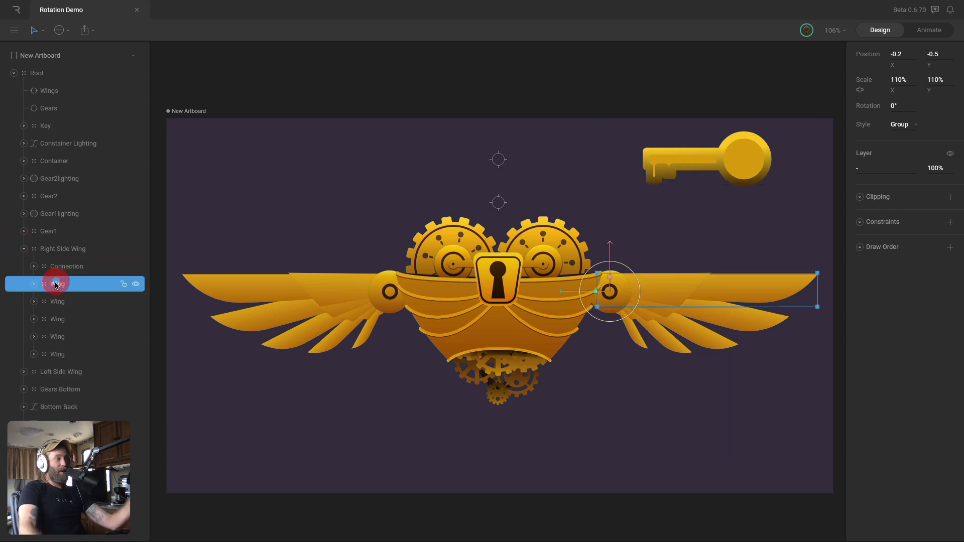
{"action": "left_click", "coordinate": [950, 221]}
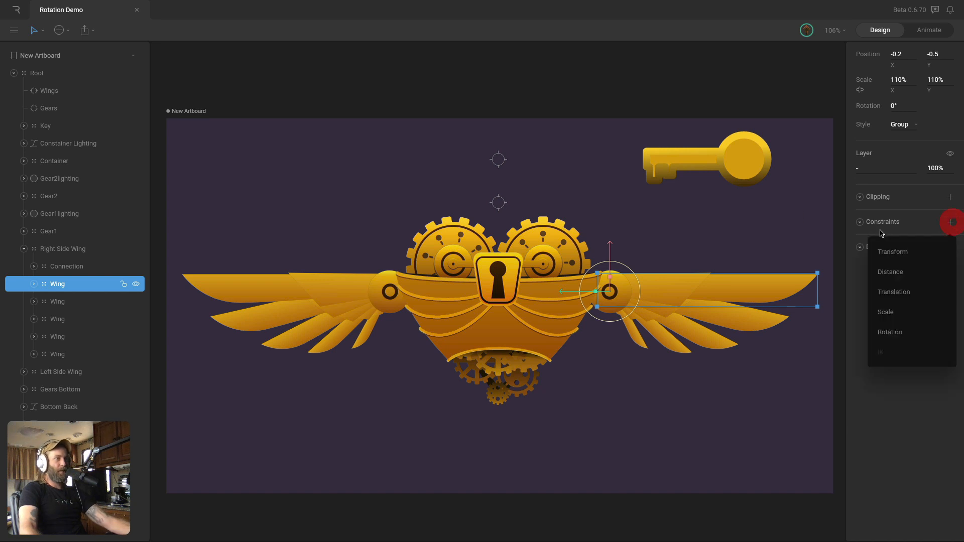
{"action": "left_click", "coordinate": [908, 335]}
{"action": "left_click", "coordinate": [859, 240]}
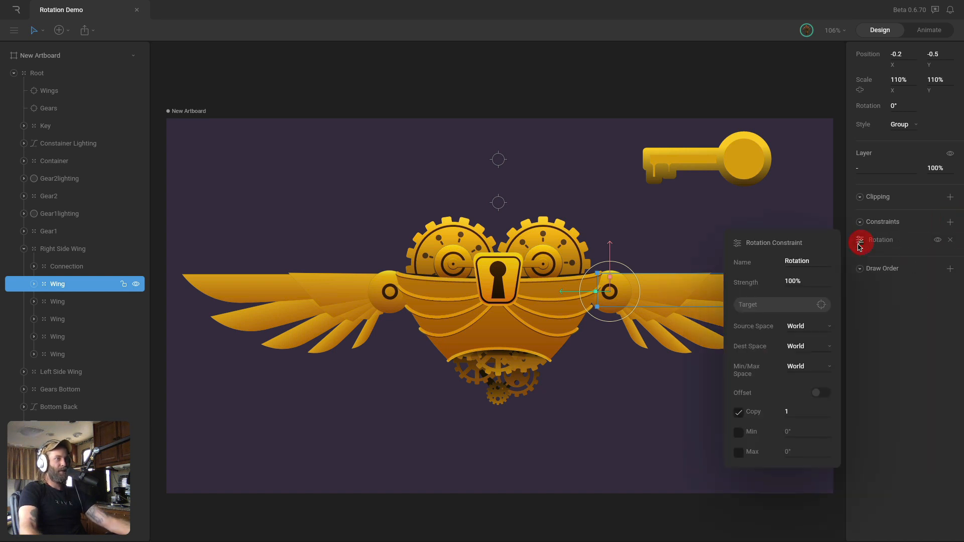
{"action": "left_click", "coordinate": [820, 304]}
{"action": "left_click", "coordinate": [499, 209]}
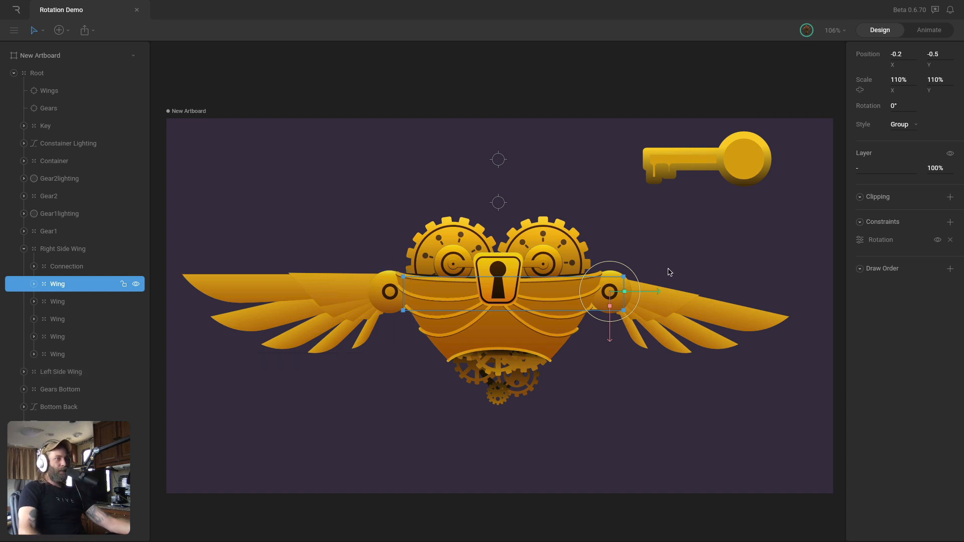
Set the Dest Space of the Rotation constraint on the first Wing of Right Side Wing to Local
{"action": "left_click", "coordinate": [860, 240]}
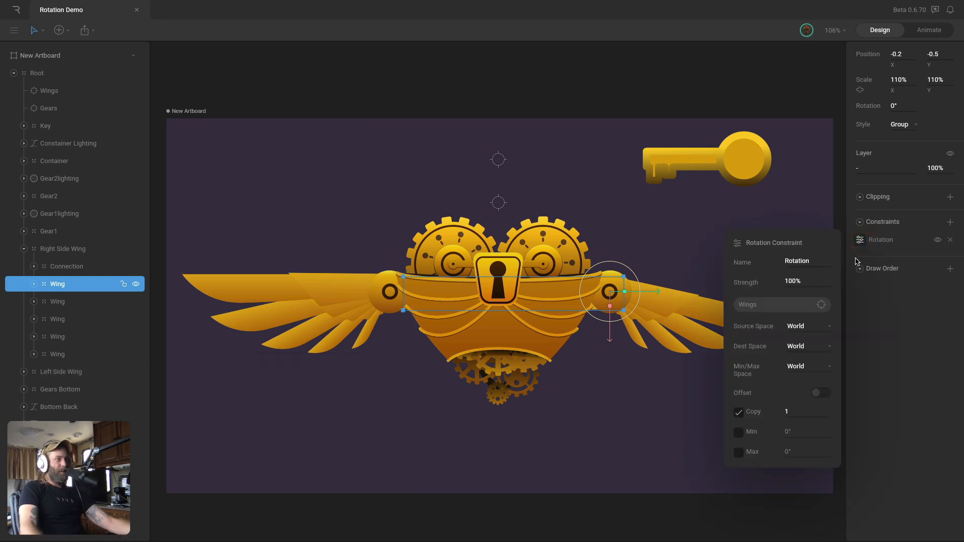
{"action": "left_click", "coordinate": [808, 348]}
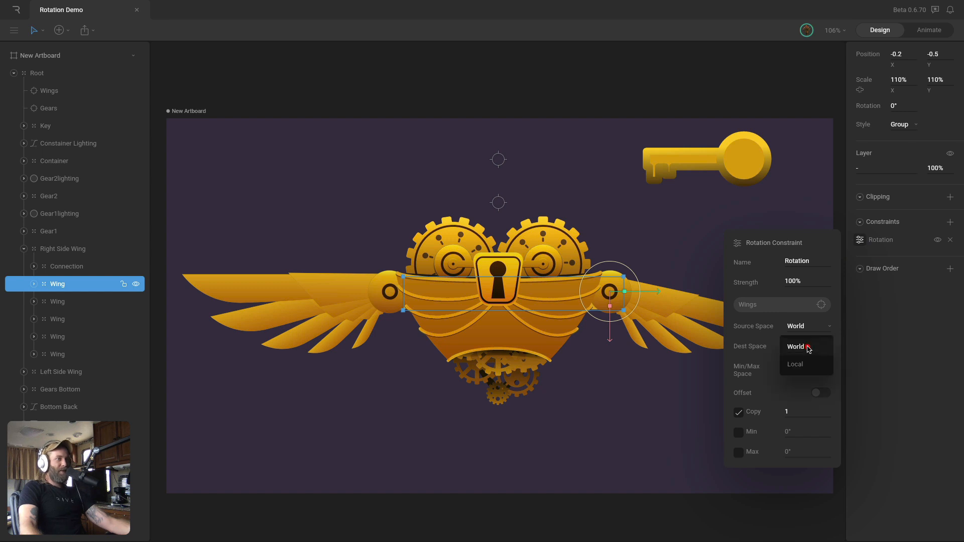
{"action": "left_click", "coordinate": [800, 363]}
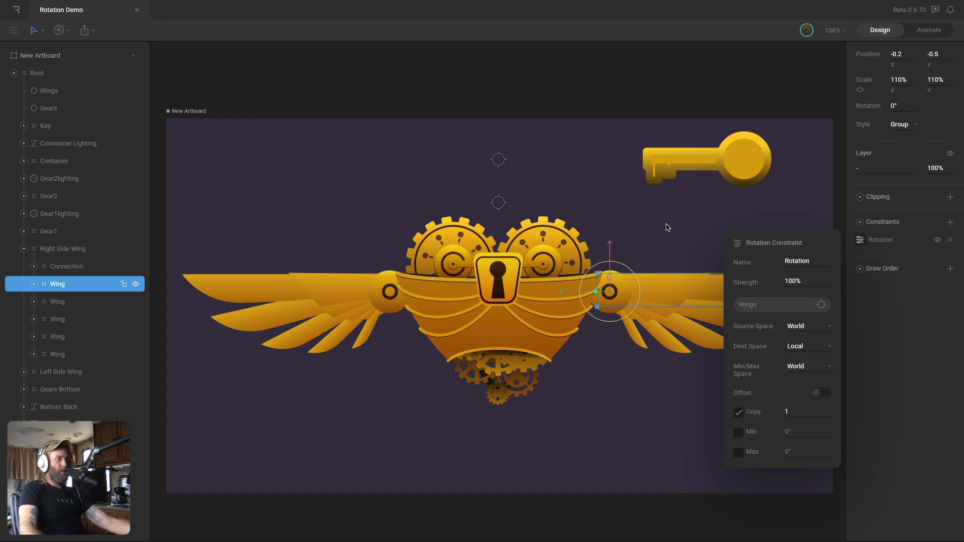
Rotate the Wings target to test the first feather of the right wing, and undo the rotation
{"action": "left_click_drag", "start_coordinate": [667, 228], "coordinate": [599, 222]}
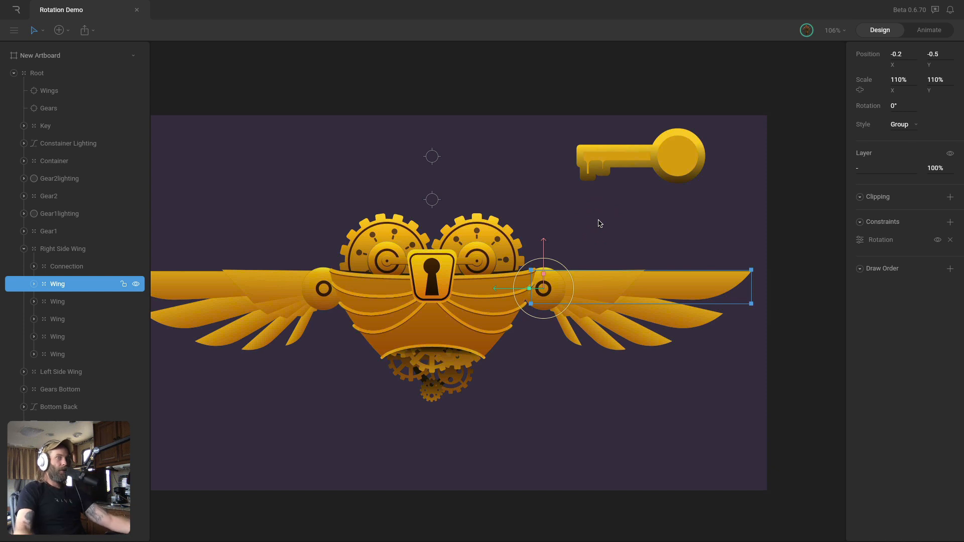
{"action": "left_click", "coordinate": [432, 200]}
{"action": "left_click_drag", "start_coordinate": [460, 187], "coordinate": [492, 184]}
{"action": "key", "text": "super+z"}
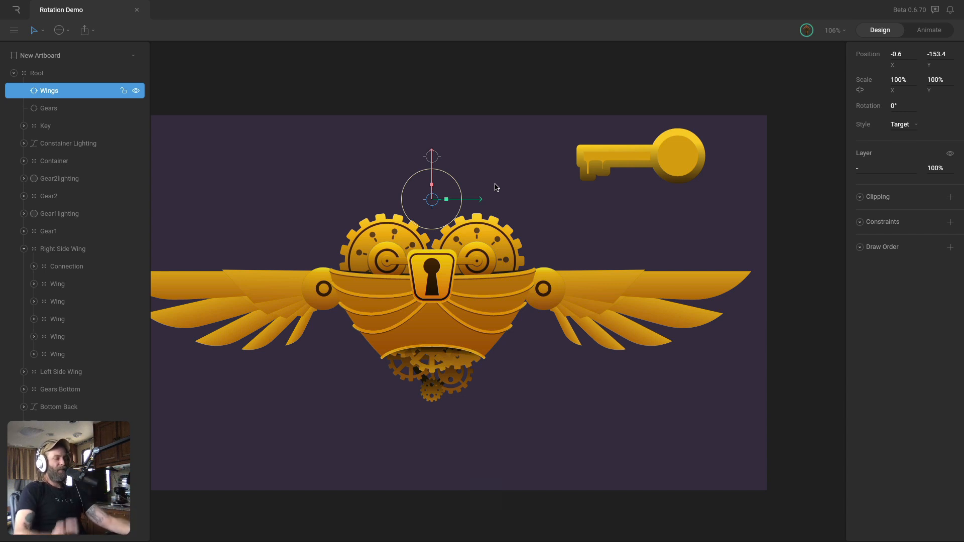
Add a Rotation constraint to the second Wing of Right Side Wing with the Wings target as its target
{"action": "left_click", "coordinate": [58, 302]}
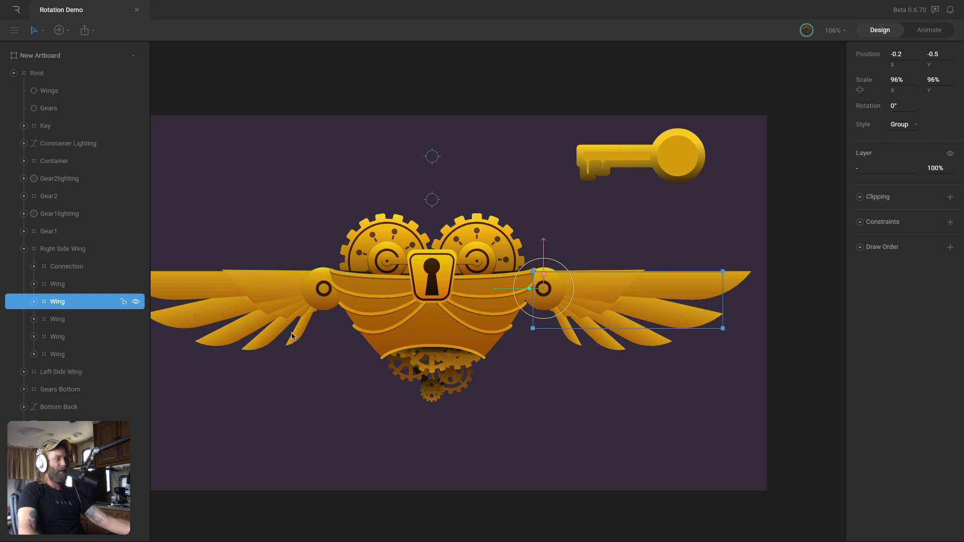
{"action": "left_click", "coordinate": [949, 222]}
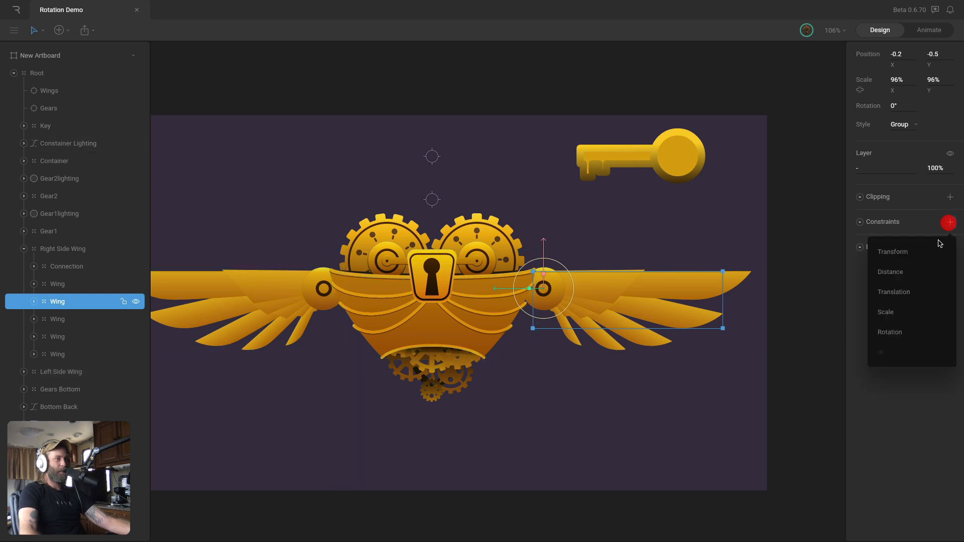
{"action": "left_click", "coordinate": [889, 332]}
{"action": "left_click", "coordinate": [859, 240]}
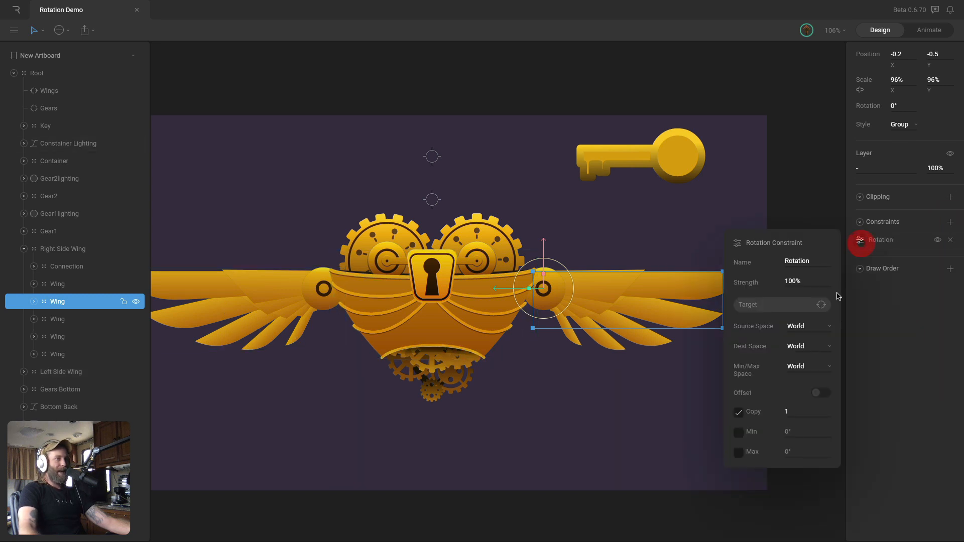
{"action": "left_click", "coordinate": [820, 304]}
{"action": "left_click", "coordinate": [431, 201]}
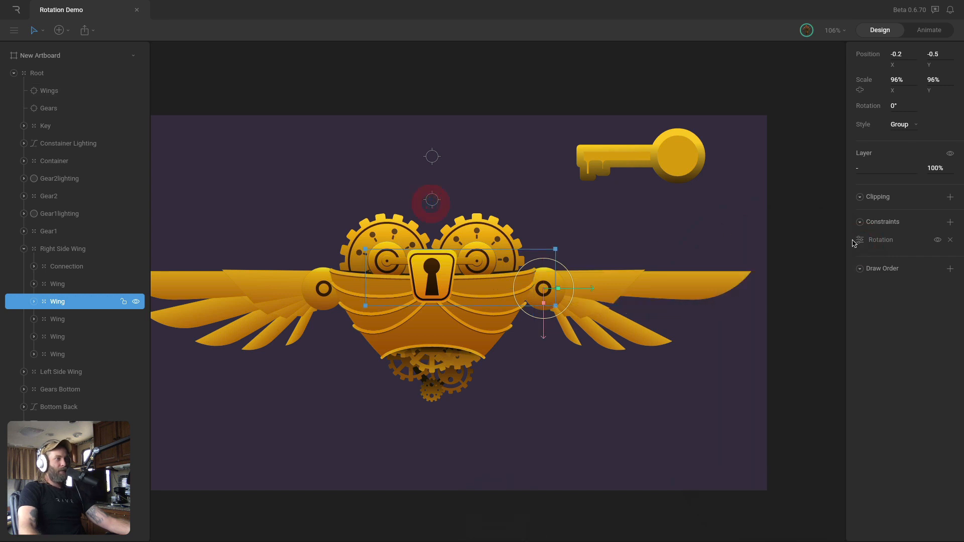
Set the second Wing's Rotation constraint to Dest Space Local and a strength of 95%
{"action": "left_click", "coordinate": [860, 241]}
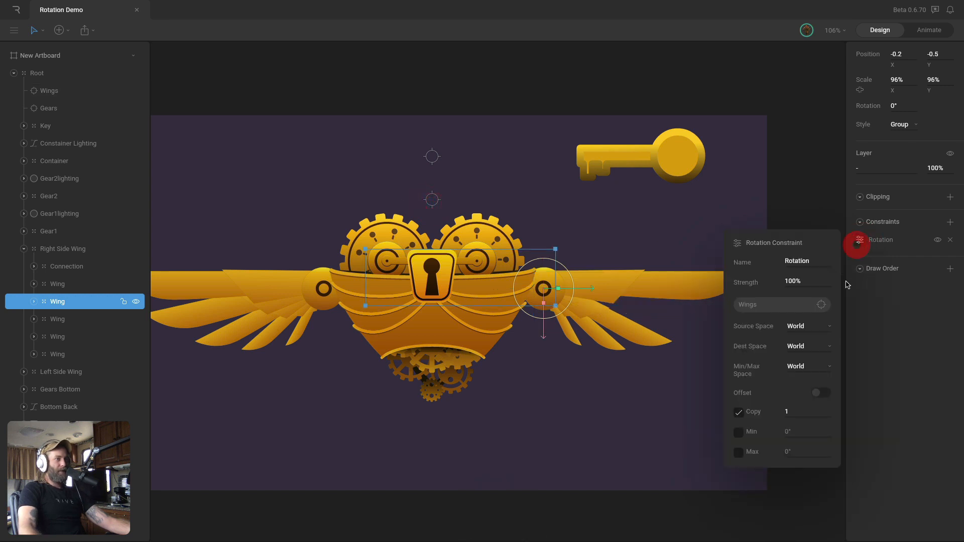
{"action": "left_click", "coordinate": [816, 346]}
{"action": "left_click", "coordinate": [805, 366]}
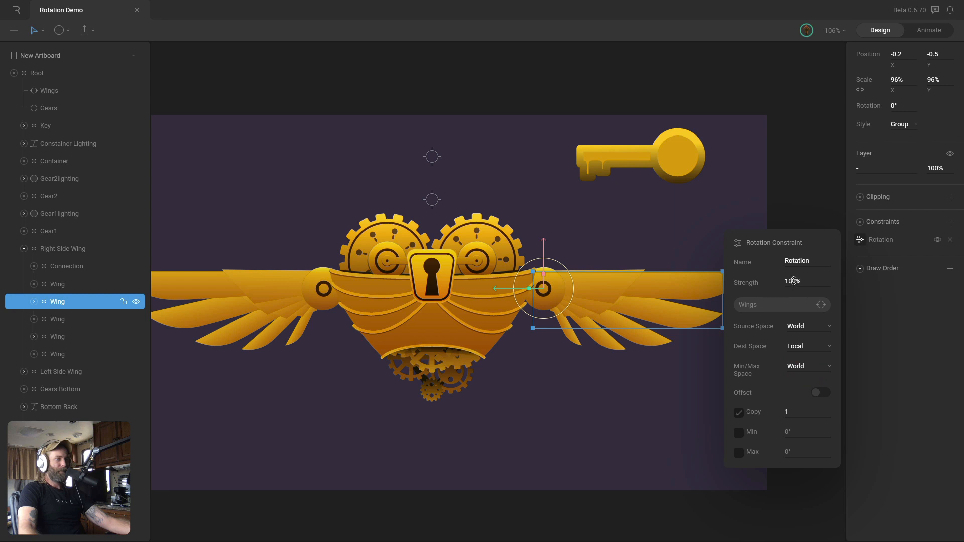
{"action": "type", "text": "95"}
{"action": "key", "text": "Return"}
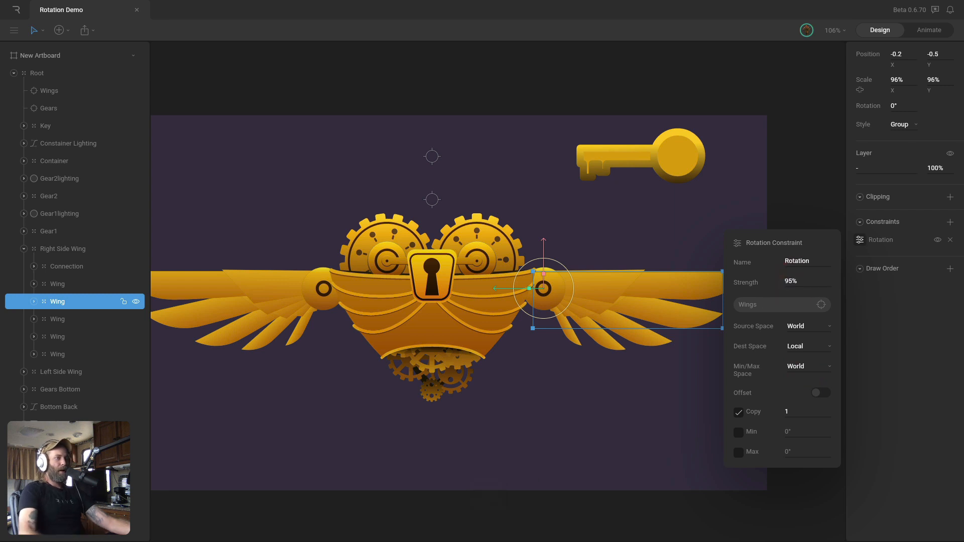
Add a Rotation constraint to the third Wing of Right Side Wing with the Wings target as its target
{"action": "left_click", "coordinate": [58, 320]}
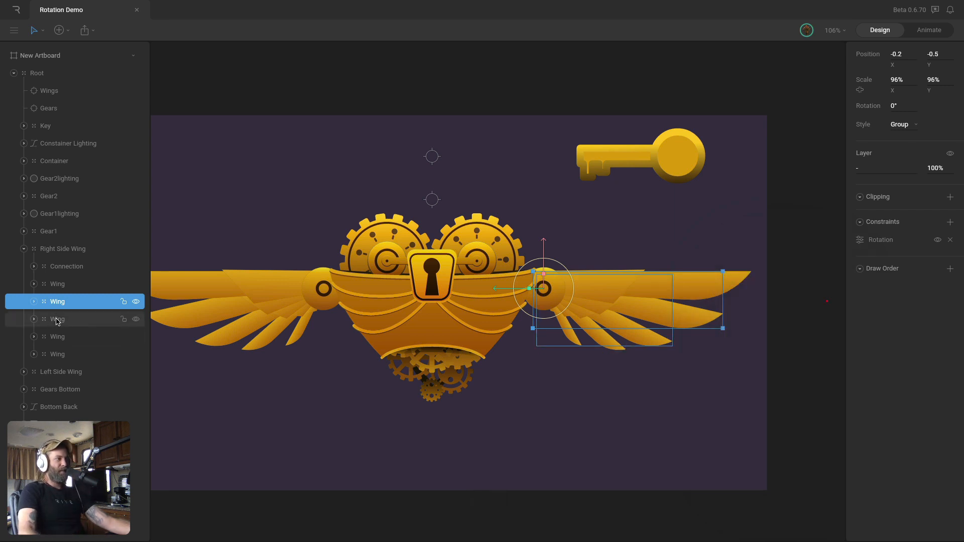
{"action": "left_click", "coordinate": [949, 223]}
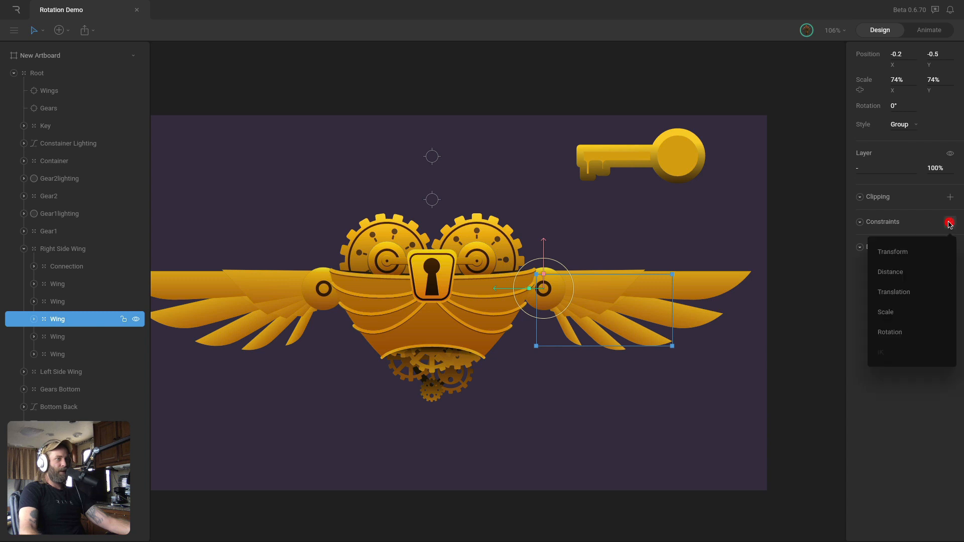
{"action": "left_click", "coordinate": [890, 332]}
{"action": "left_click", "coordinate": [859, 240]}
{"action": "left_click", "coordinate": [778, 305]}
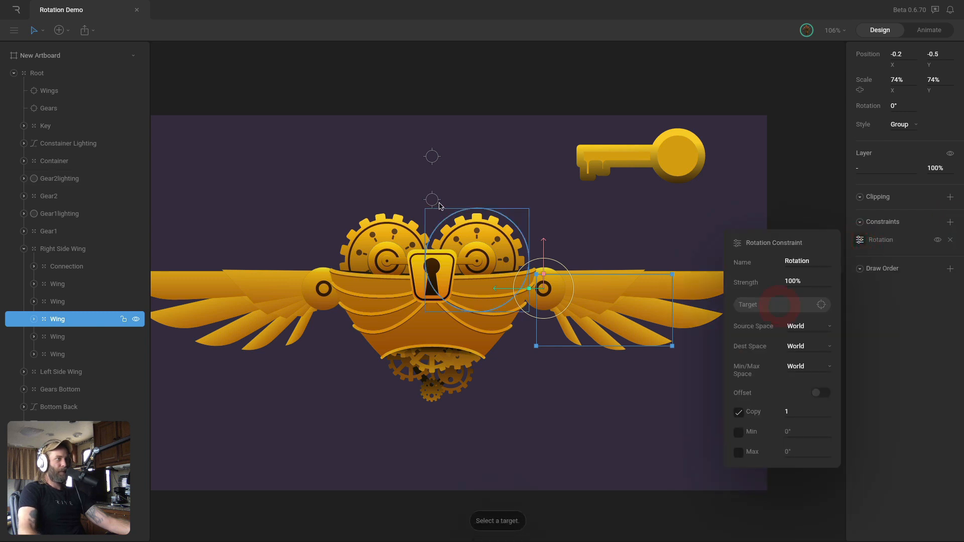
{"action": "left_click", "coordinate": [432, 199]}
Set the third Wing's Rotation constraint to Dest Space Local and a strength of 90%
{"action": "left_click", "coordinate": [860, 240]}
{"action": "left_click", "coordinate": [817, 347]}
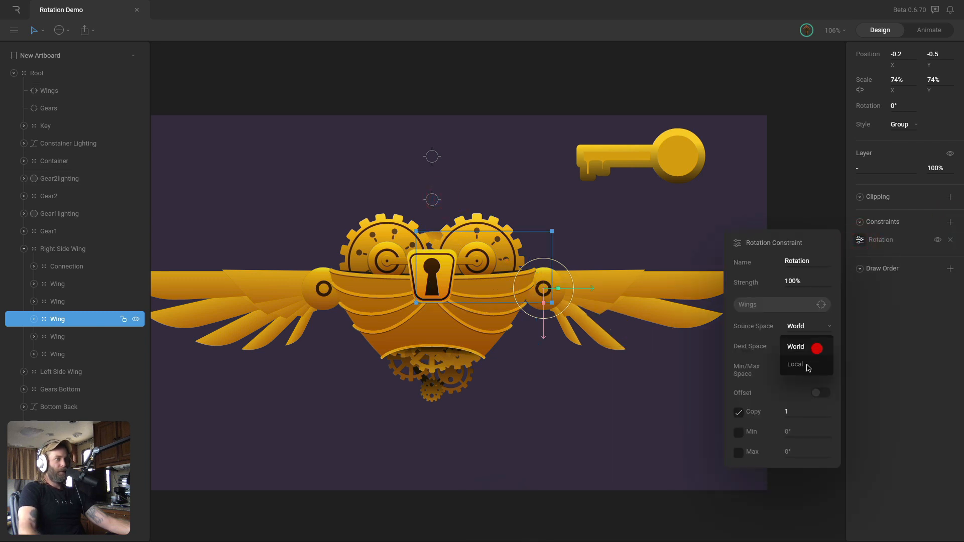
{"action": "left_click", "coordinate": [806, 367]}
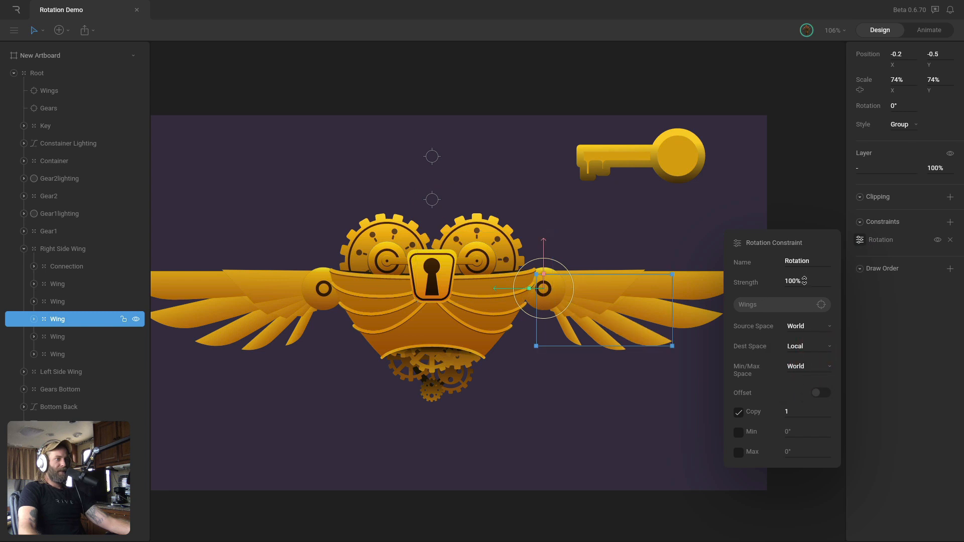
{"action": "type", "text": "90"}
{"action": "key", "text": "Return"}
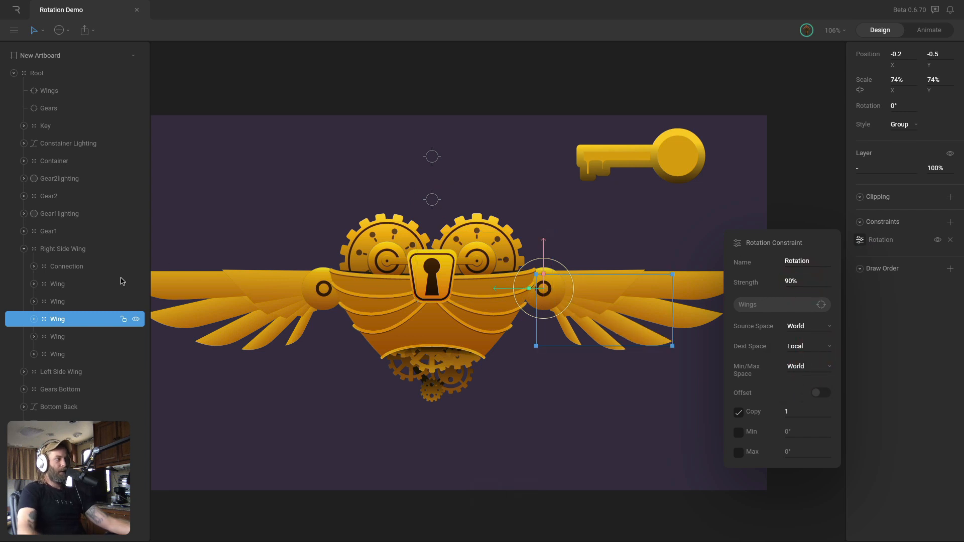
Add a Rotation constraint to the fourth Wing of Right Side Wing with the Wings target as its target
{"action": "left_click", "coordinate": [57, 336]}
{"action": "left_click", "coordinate": [950, 222]}
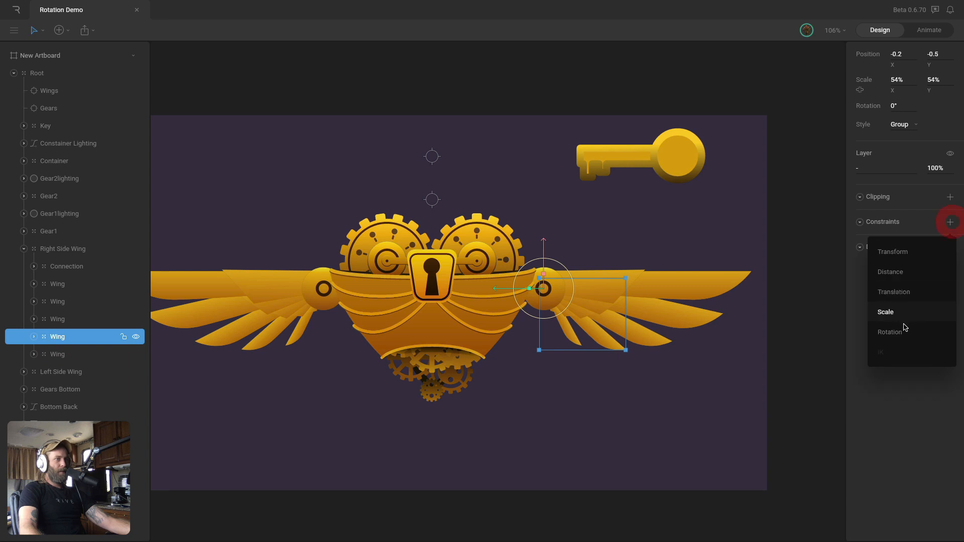
{"action": "left_click", "coordinate": [896, 332]}
{"action": "left_click", "coordinate": [859, 240]}
{"action": "left_click", "coordinate": [821, 305]}
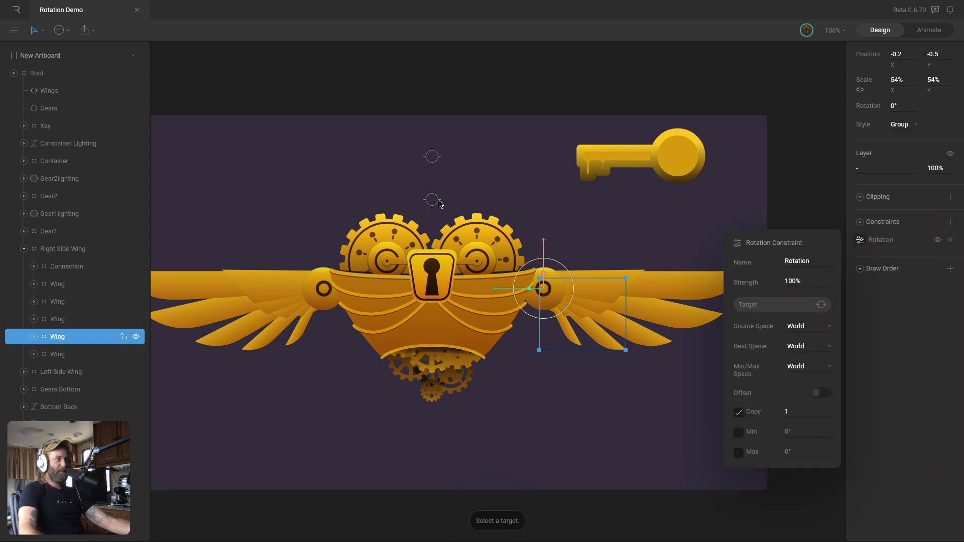
{"action": "left_click", "coordinate": [438, 201]}
Set the fourth Wing's Rotation constraint to Dest Space Local and a strength of 85%
{"action": "left_click", "coordinate": [862, 241]}
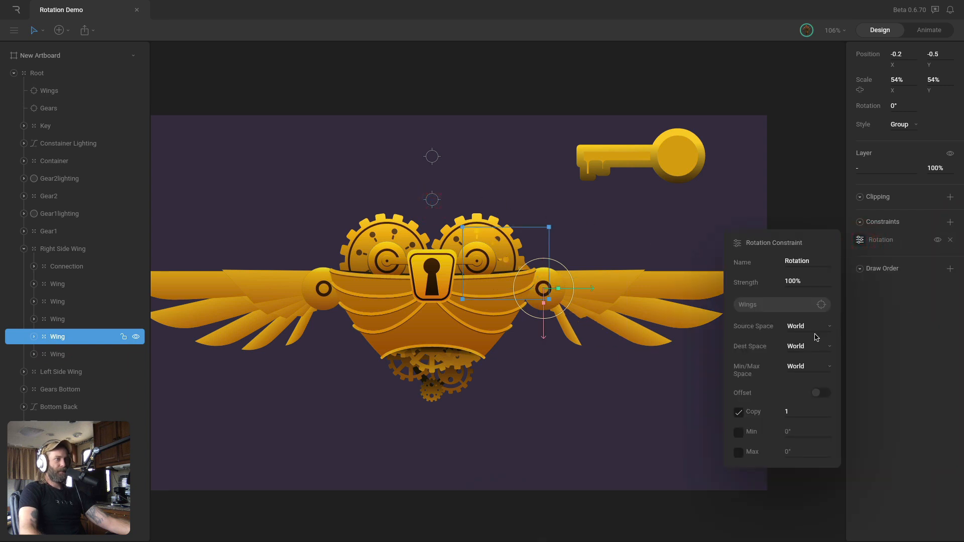
{"action": "left_click", "coordinate": [803, 346]}
{"action": "left_click", "coordinate": [800, 367]}
{"action": "left_click", "coordinate": [803, 281]}
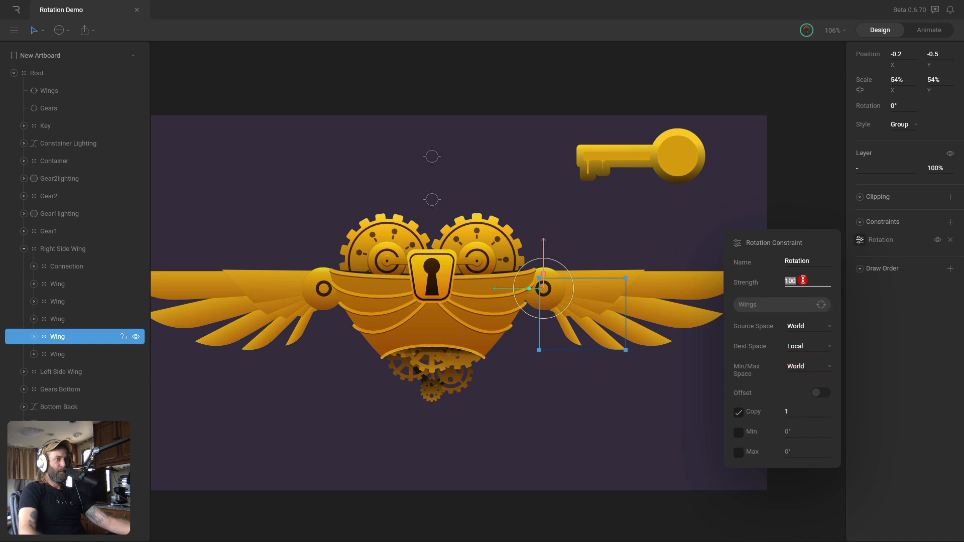
{"action": "type", "text": "85"}
{"action": "key", "text": "Return"}
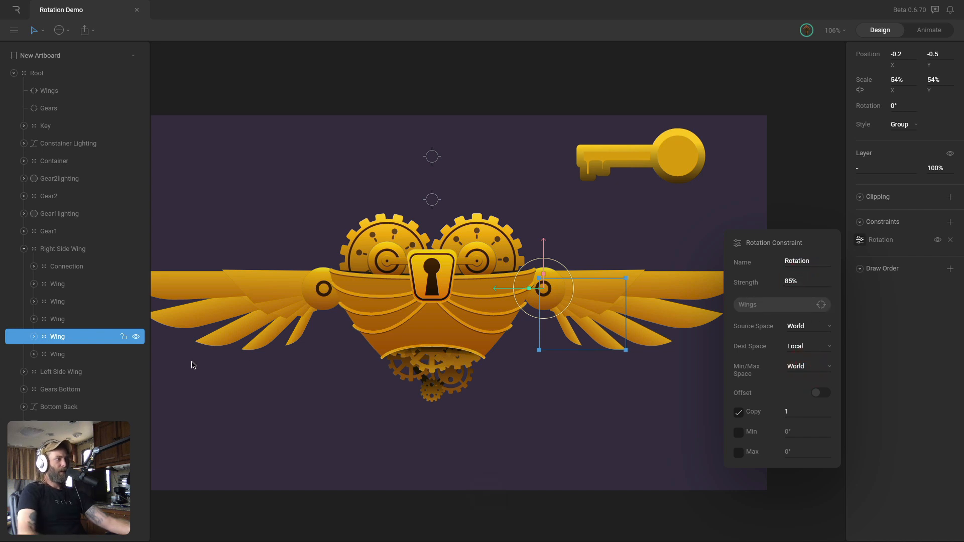
Add a Rotation constraint to the fifth Wing of Right Side Wing with the Wings target as its target
{"action": "left_click", "coordinate": [55, 354]}
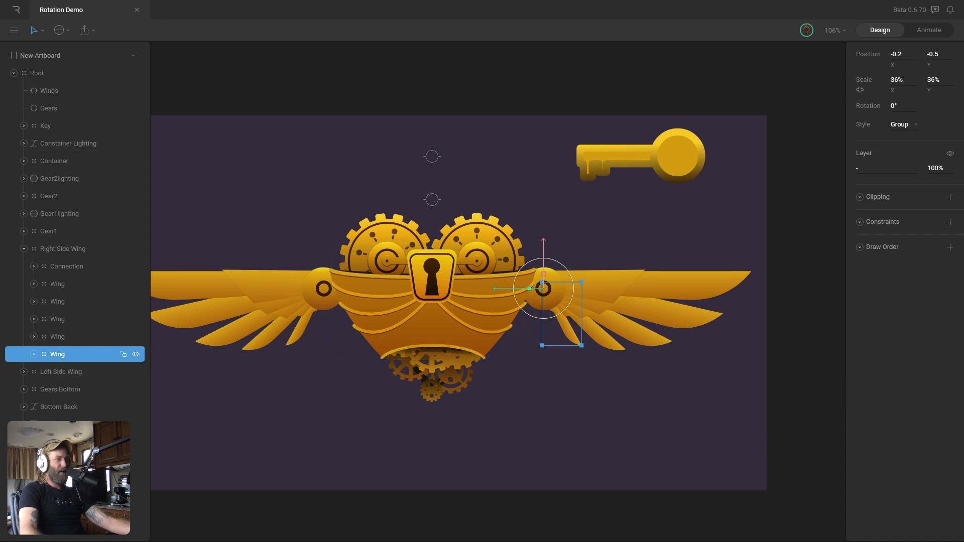
{"action": "left_click", "coordinate": [950, 222]}
{"action": "left_click", "coordinate": [899, 333]}
{"action": "left_click", "coordinate": [860, 240]}
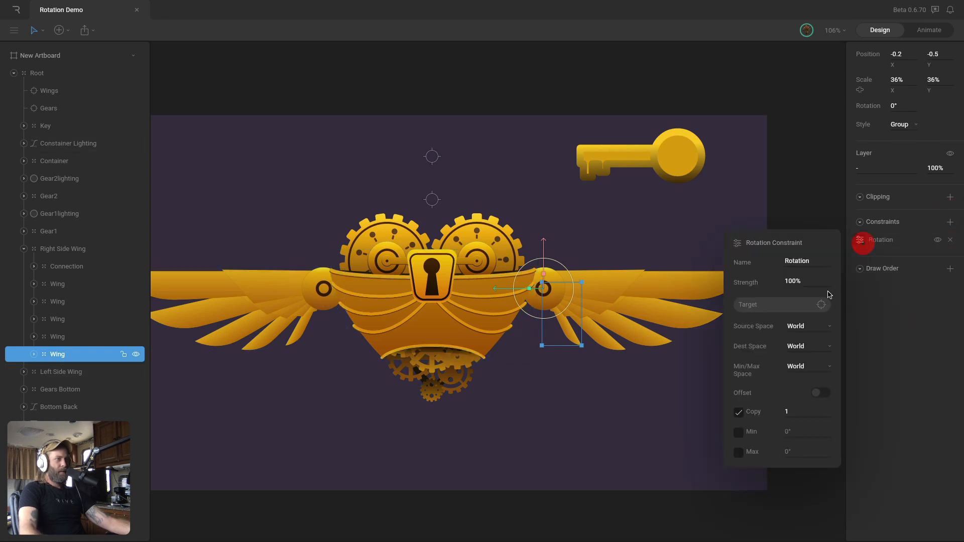
{"action": "left_click", "coordinate": [431, 199]}
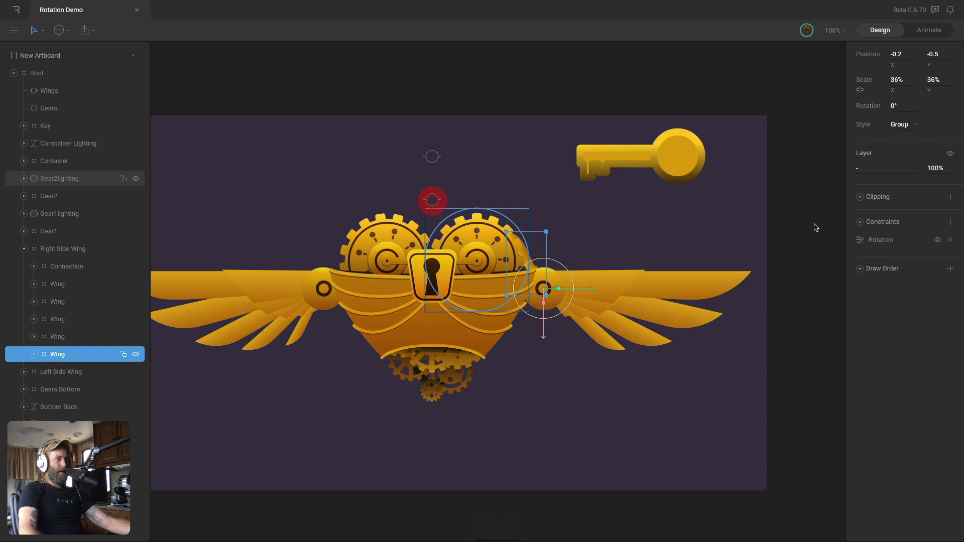
Set the fifth Wing's Rotation constraint to Dest Space Local and a strength of 75%
{"action": "left_click", "coordinate": [860, 240]}
{"action": "left_click", "coordinate": [822, 350]}
{"action": "left_click", "coordinate": [810, 370]}
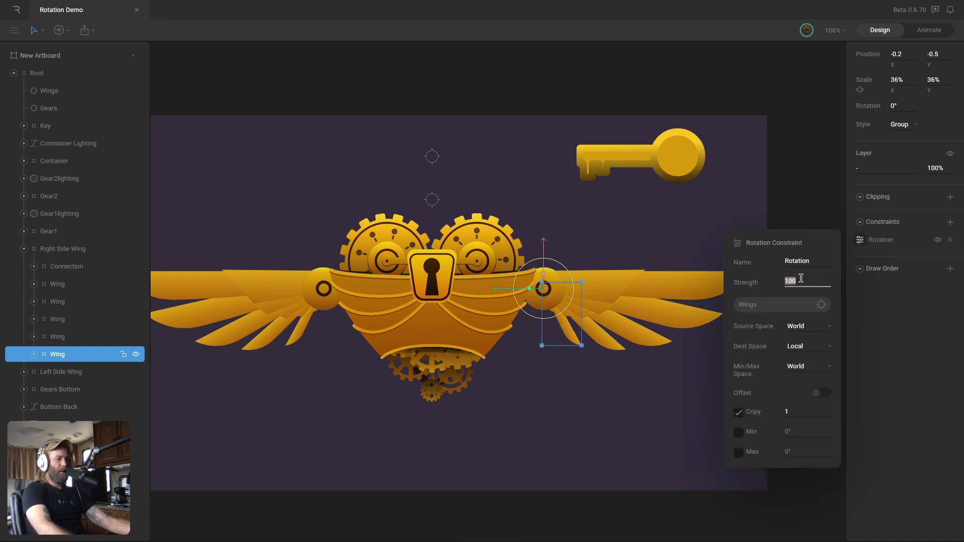
{"action": "type", "text": "80"}
{"action": "key", "text": "Return"}
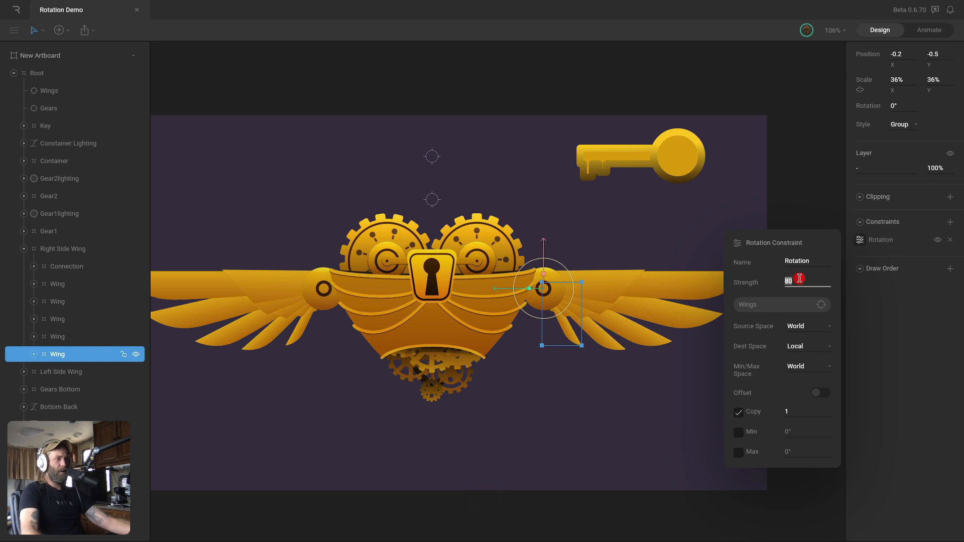
{"action": "type", "text": "75"}
{"action": "key", "text": "Return"}
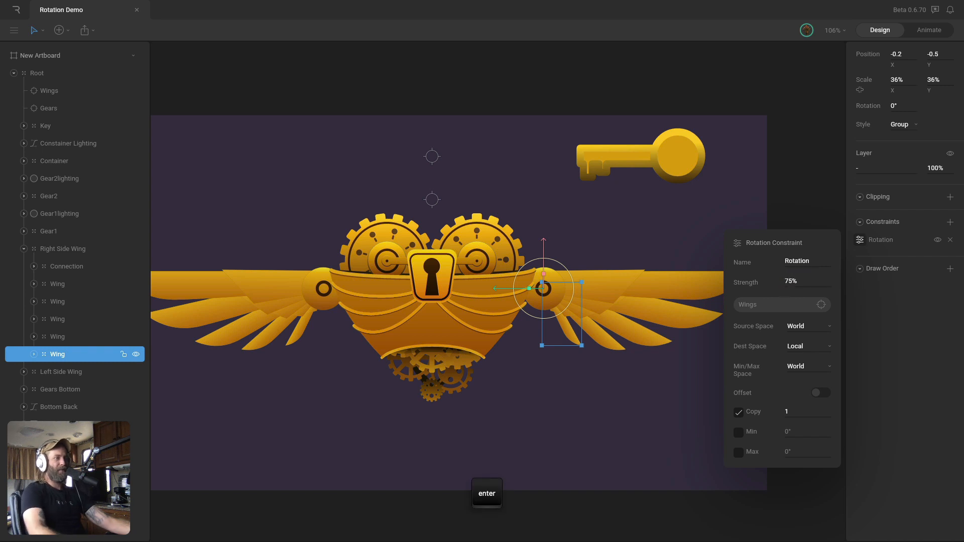
Rotate the Wings target to test the feathers of both wings, and undo the rotation
{"action": "left_click", "coordinate": [429, 202]}
{"action": "left_click_drag", "start_coordinate": [451, 179], "coordinate": [645, 229]}
{"action": "key", "text": "super+z"}
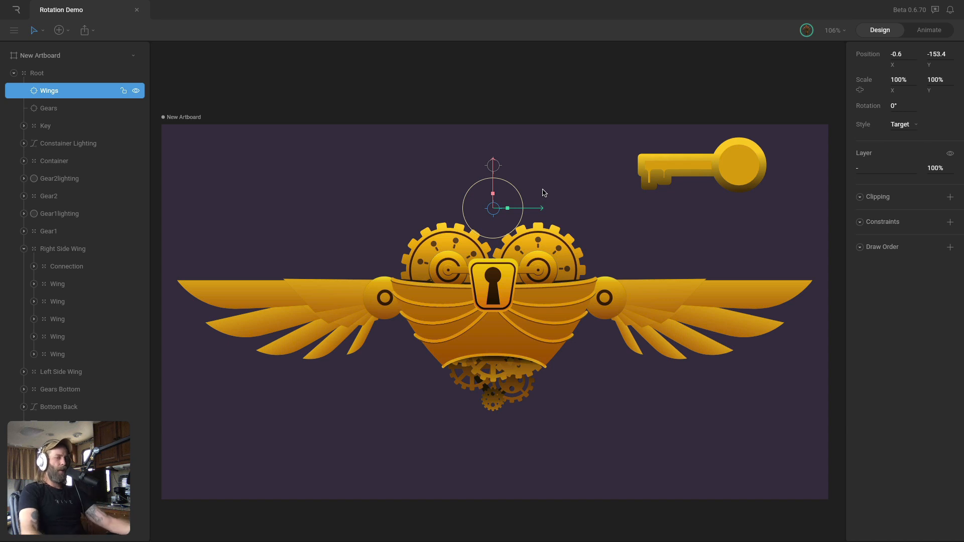
{"action": "left_click", "coordinate": [523, 167]}
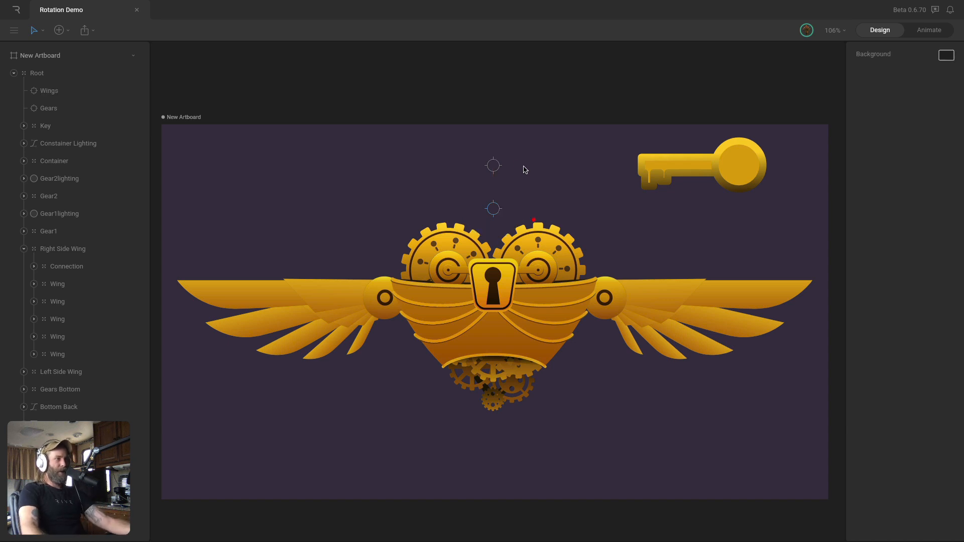
{"action": "left_click", "coordinate": [493, 166]}
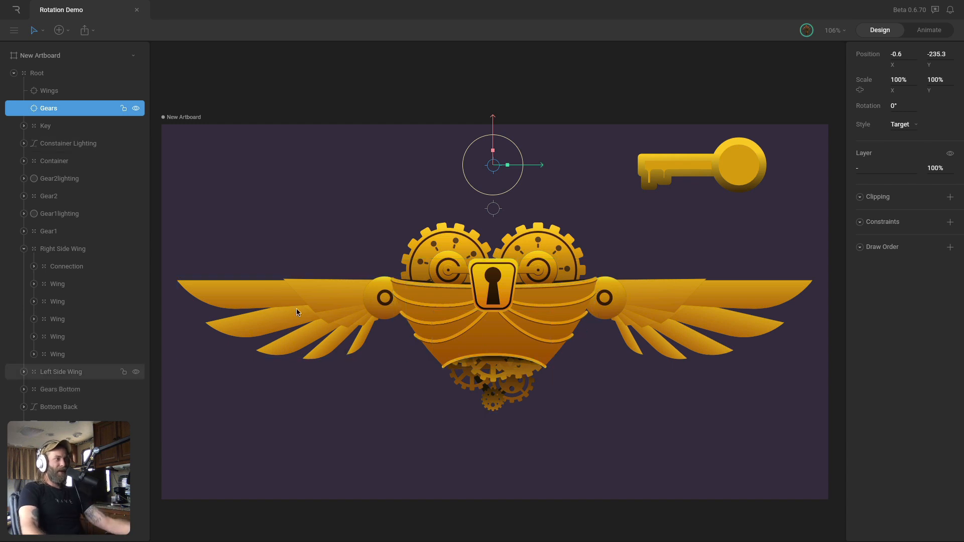
{"action": "left_click", "coordinate": [608, 194]}
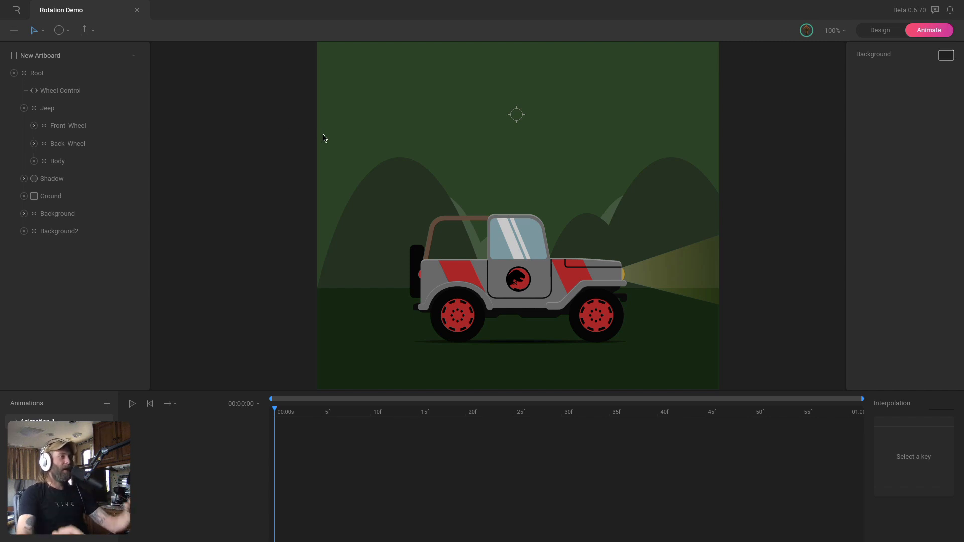
Key the rotation of the jeep's Wheel Control target at the timeline start and set it to 360° at 00:01:00
{"action": "left_click", "coordinate": [514, 118]}
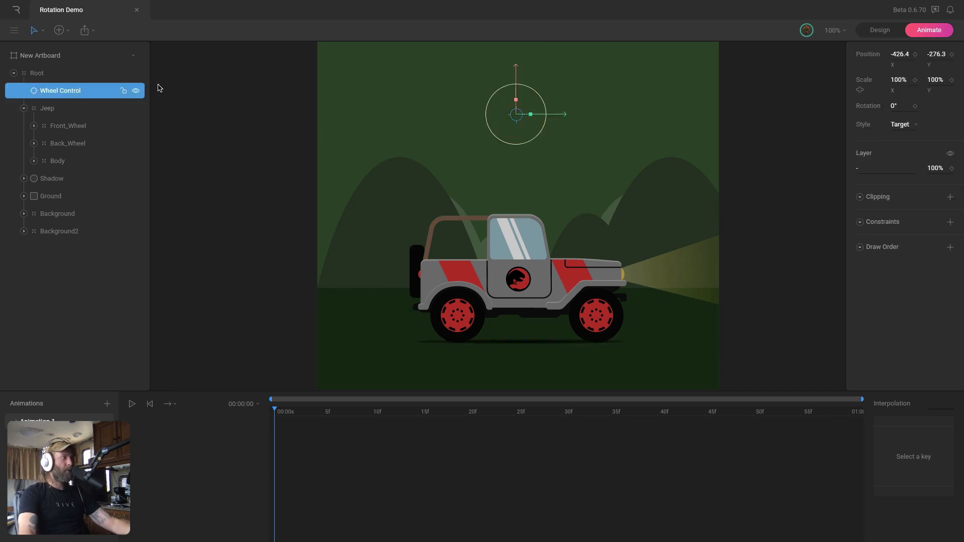
{"action": "left_click", "coordinate": [914, 107]}
{"action": "left_click_drag", "start_coordinate": [282, 413], "coordinate": [855, 421]}
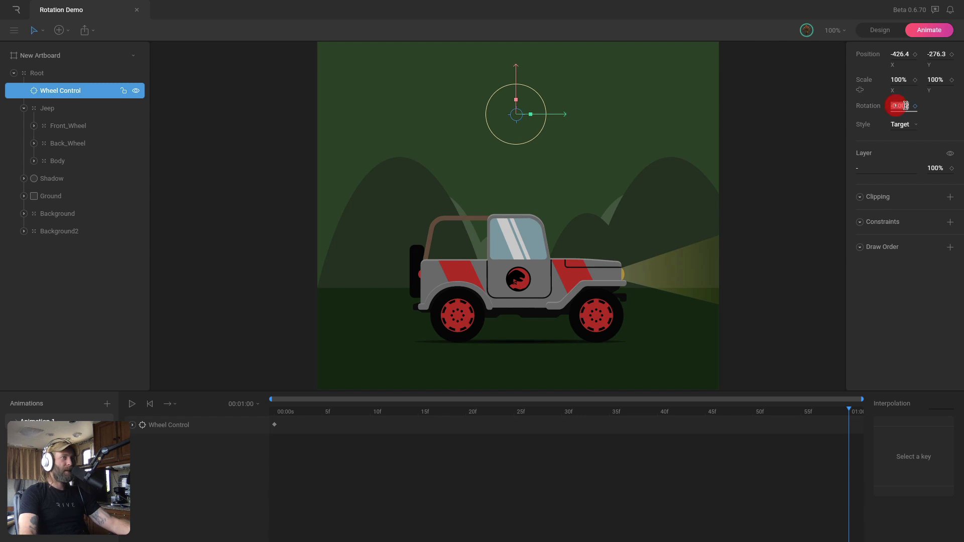
{"action": "type", "text": "360"}
{"action": "key", "text": "Return"}
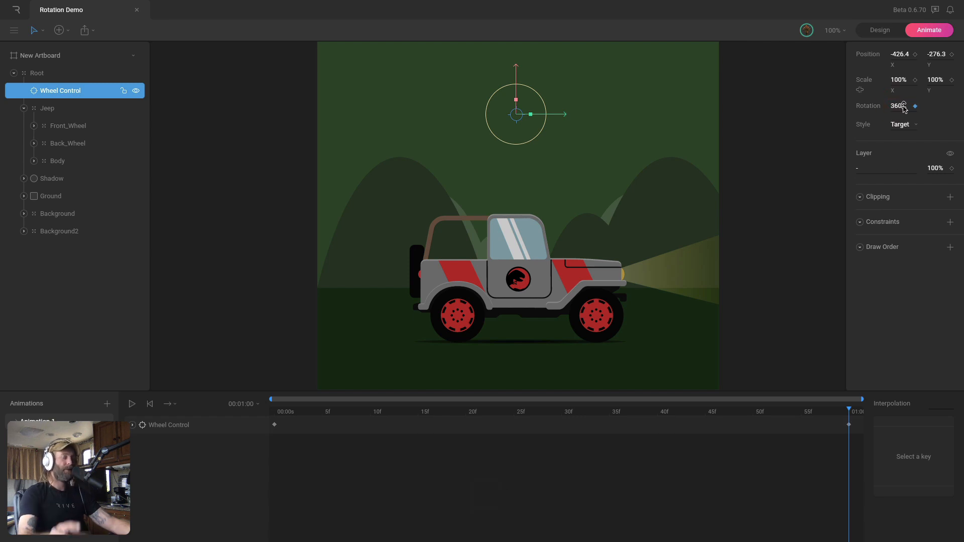
Set the jeep animation to Loop, play it back, and deselect the Wheel Control target
{"action": "left_click", "coordinate": [167, 404]}
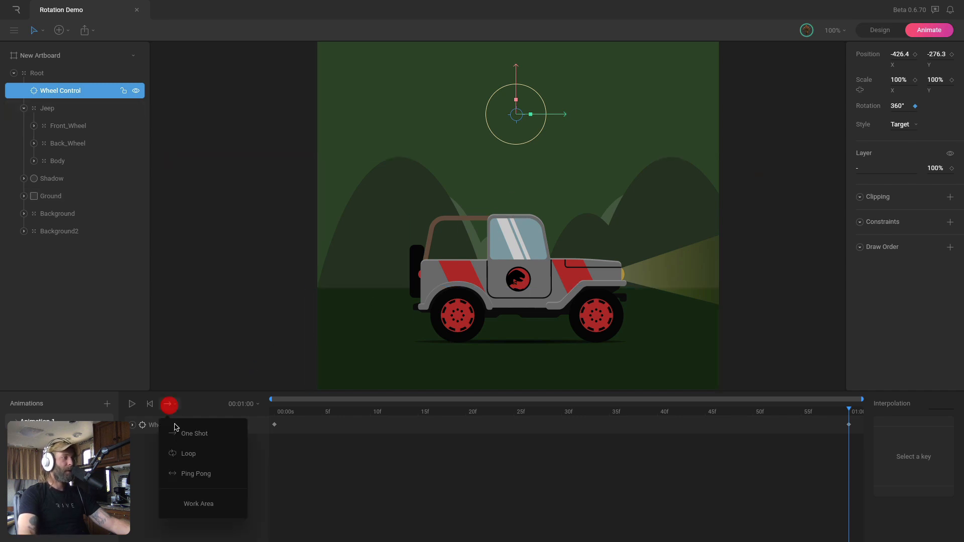
{"action": "left_click", "coordinate": [191, 454]}
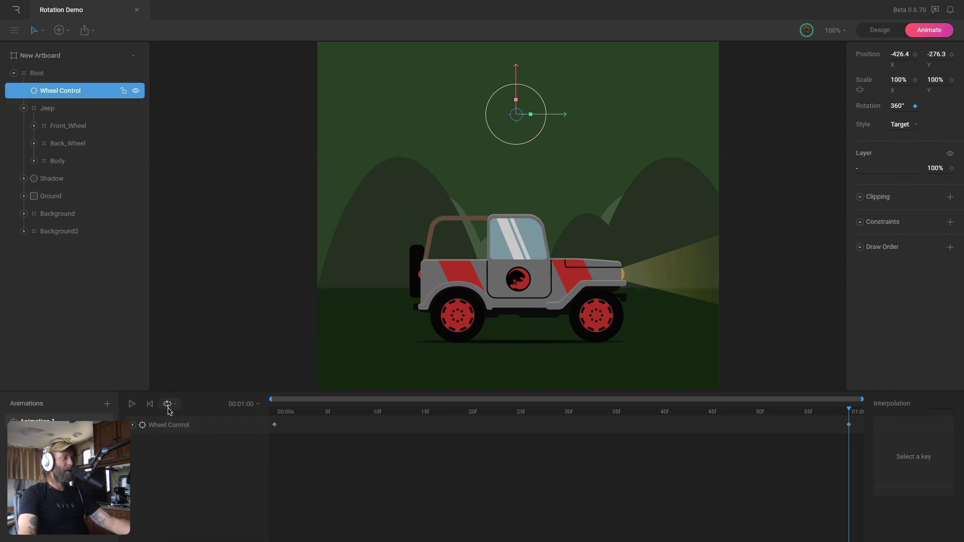
{"action": "key", "text": "space"}
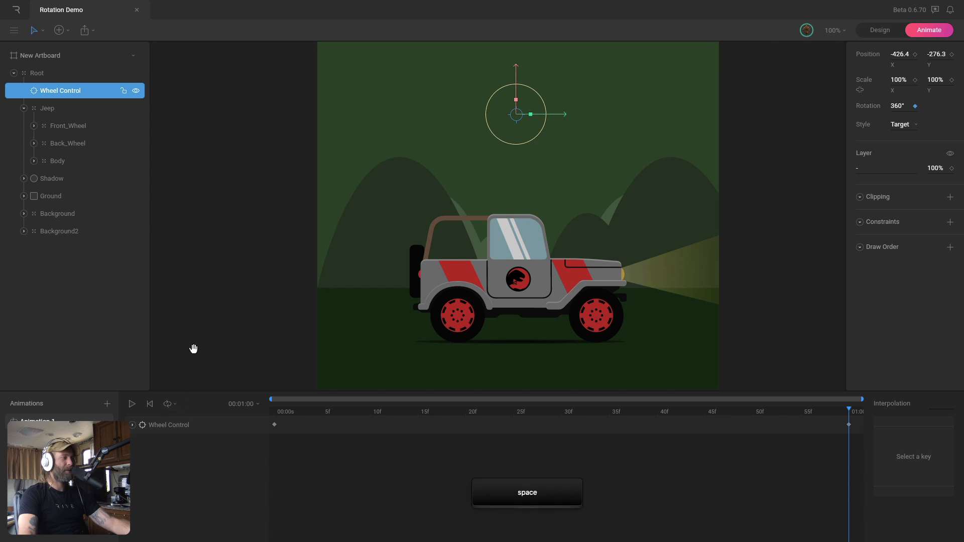
{"action": "left_click", "coordinate": [204, 282]}
{"action": "left_click", "coordinate": [213, 327]}
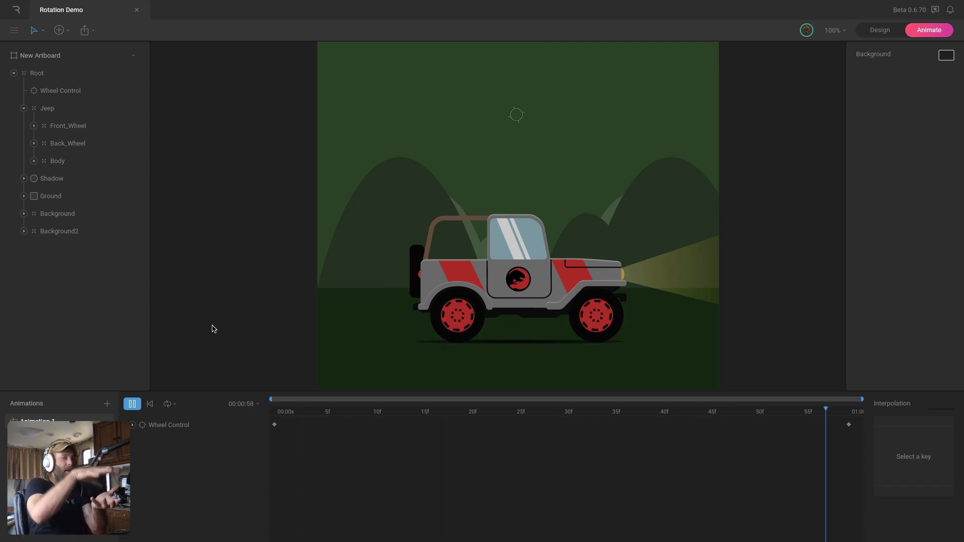
Stop playback, key the jeep Body group's Y position at the timeline start, and set it to 63.1 at 00:00:10
{"action": "left_click", "coordinate": [135, 404]}
{"action": "left_click", "coordinate": [259, 416]}
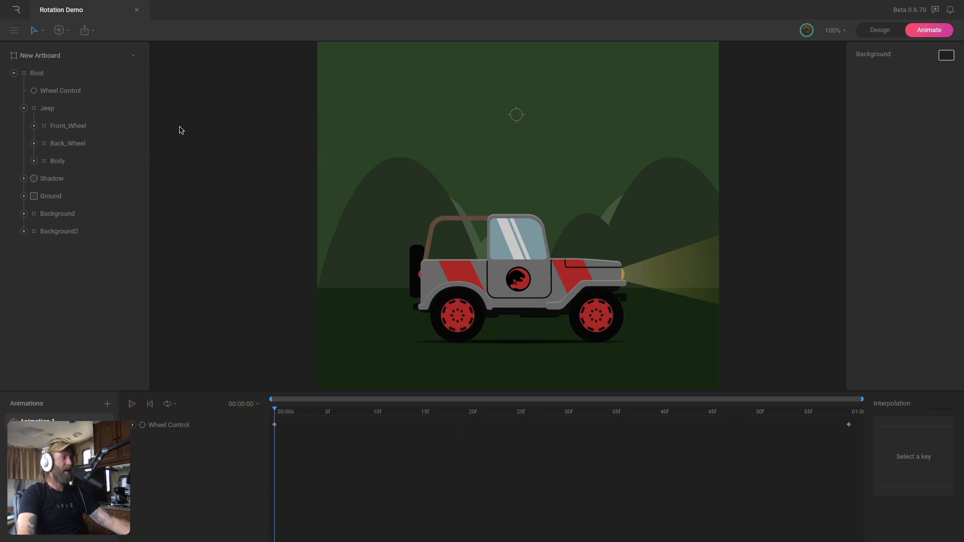
{"action": "left_click", "coordinate": [41, 109]}
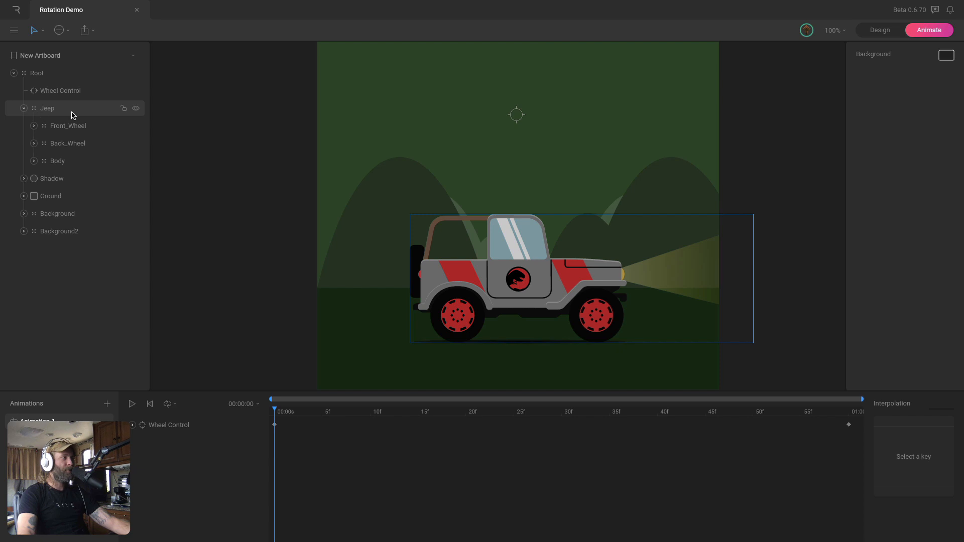
{"action": "left_click", "coordinate": [68, 127]}
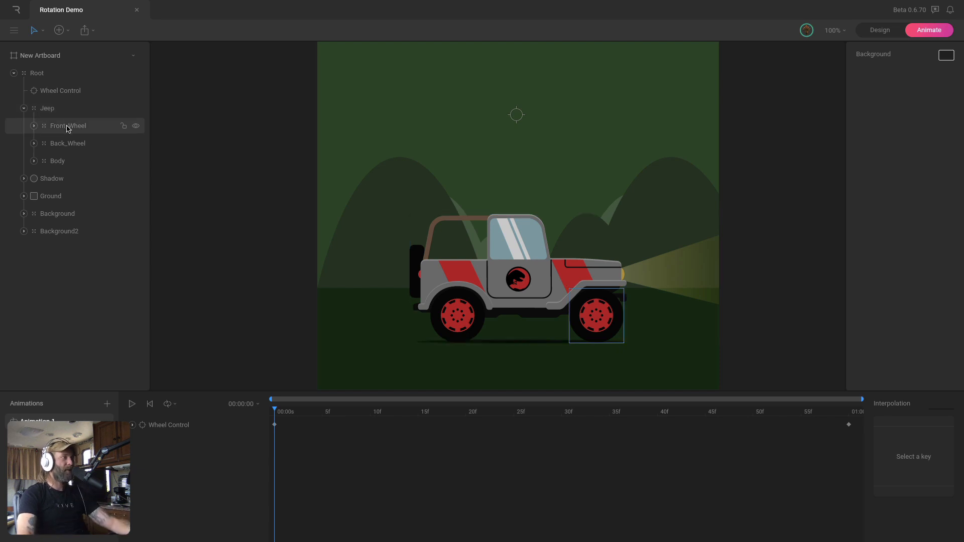
{"action": "left_click", "coordinate": [78, 142]}
{"action": "left_click", "coordinate": [66, 159]}
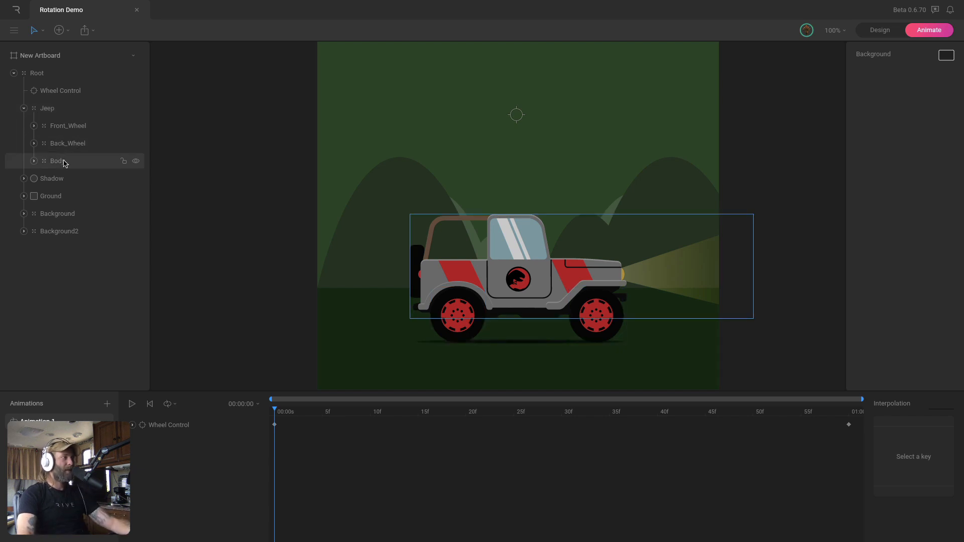
{"action": "left_click", "coordinate": [64, 162]}
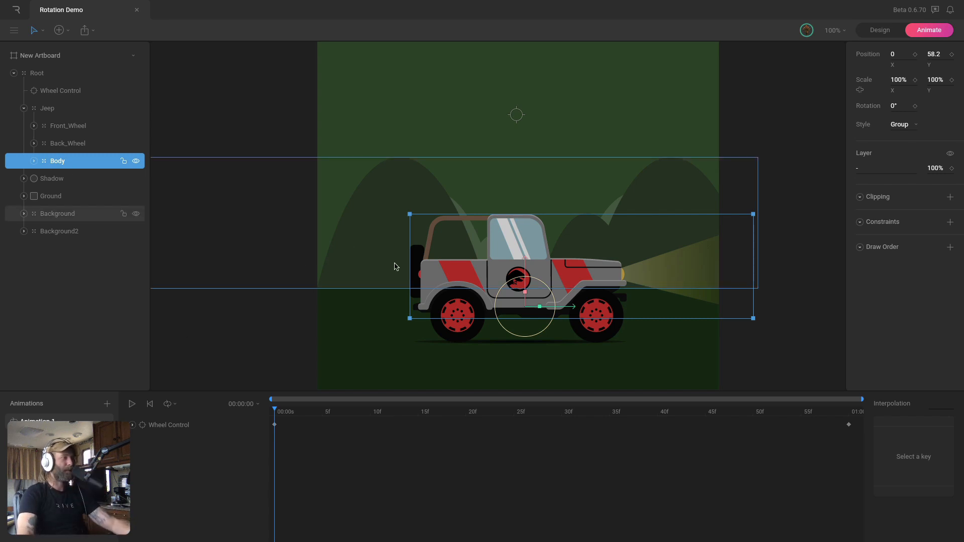
{"action": "left_click", "coordinate": [952, 55]}
{"action": "left_click_drag", "start_coordinate": [316, 416], "coordinate": [377, 421]}
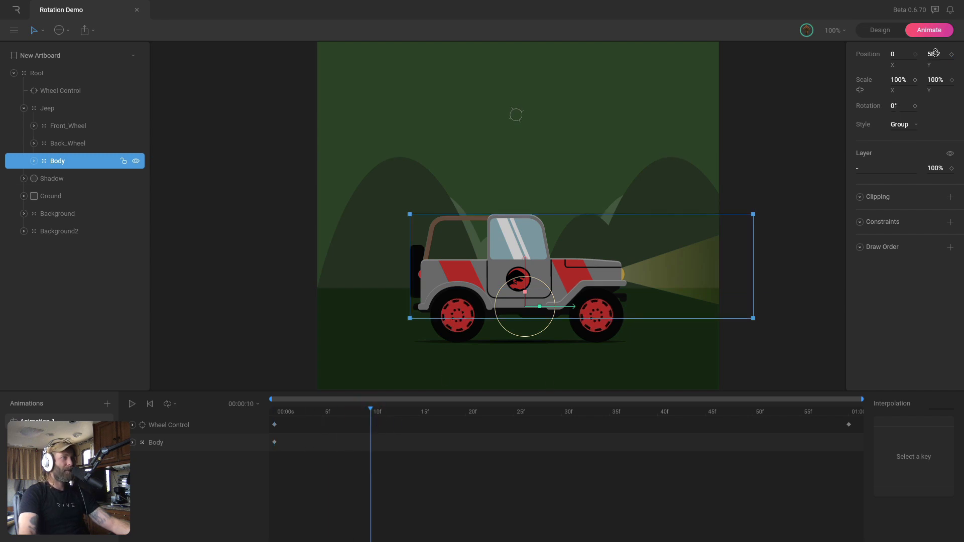
{"action": "left_click_drag", "start_coordinate": [935, 52], "coordinate": [939, 52]}
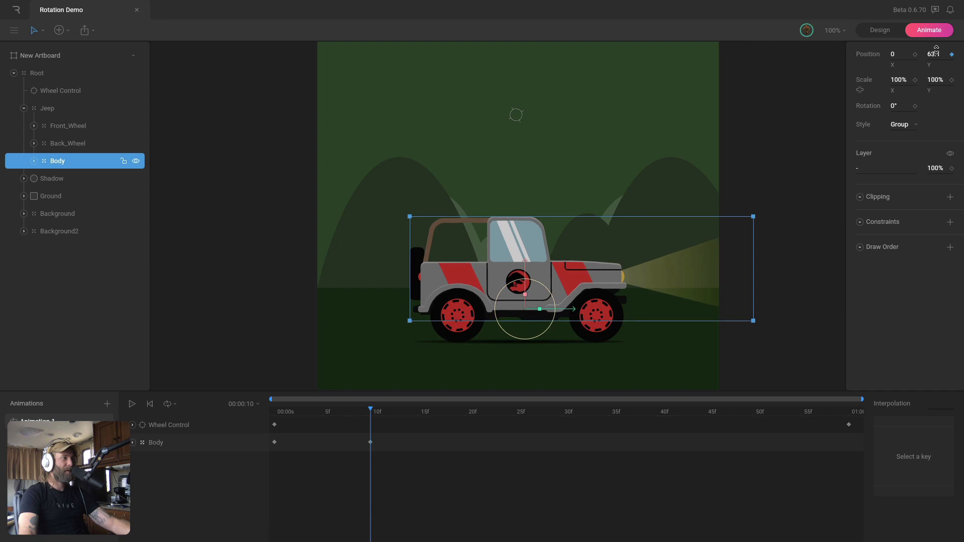
Copy the Body's start key to 00:00:20 and paste the alternating bounce keys every 10 frames up to 00:01:00
{"action": "left_click", "coordinate": [274, 442]}
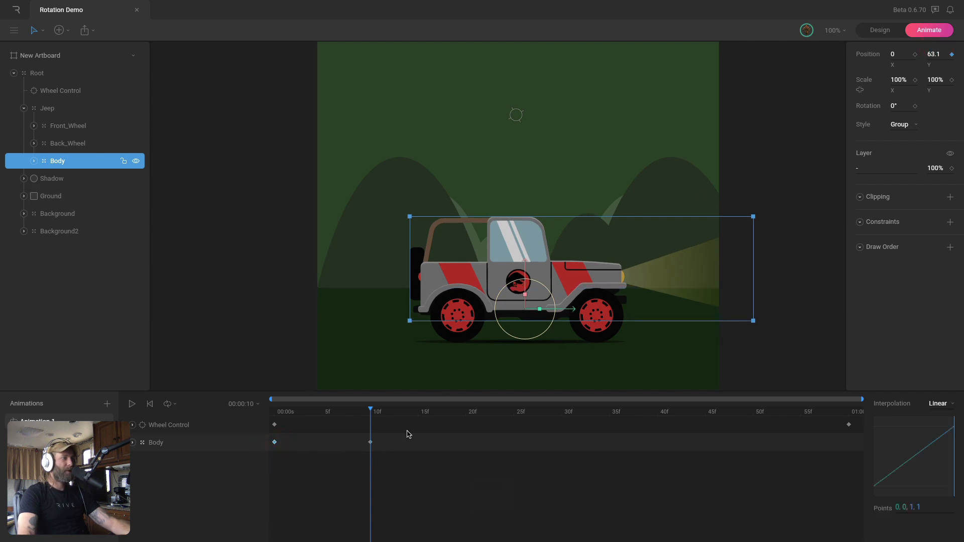
{"action": "left_click_drag", "start_coordinate": [426, 418], "coordinate": [465, 415]}
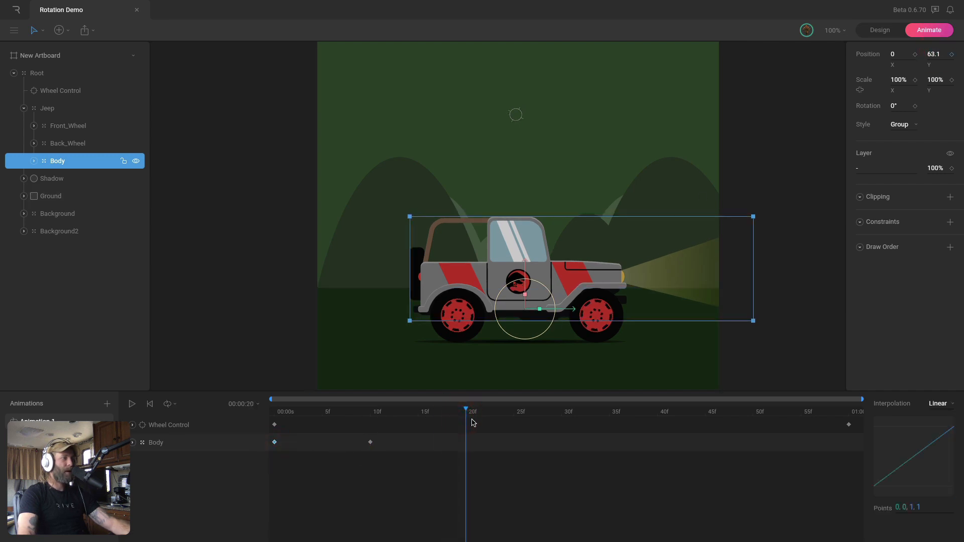
{"action": "key", "text": "super+v"}
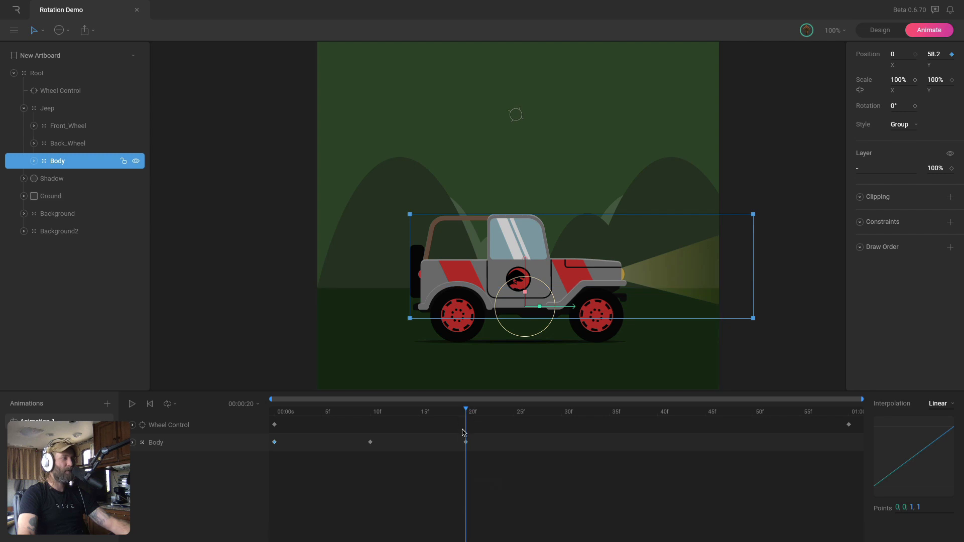
{"action": "left_click_drag", "start_coordinate": [478, 435], "coordinate": [265, 464]}
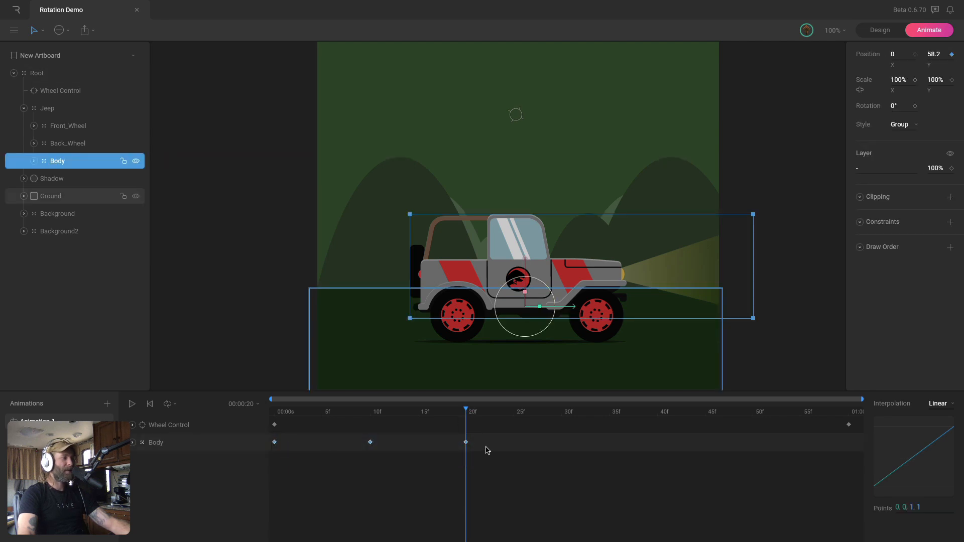
{"action": "key", "text": "super+v"}
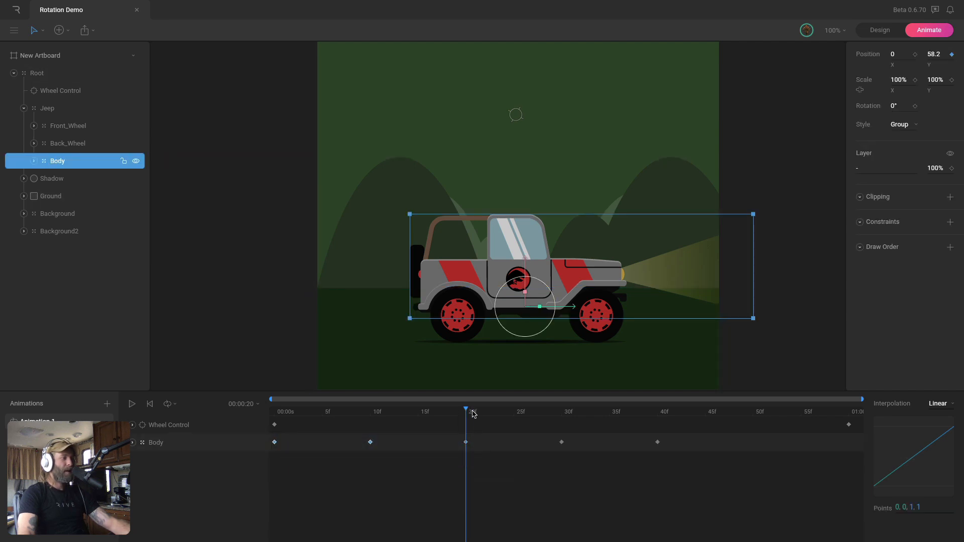
{"action": "left_click_drag", "start_coordinate": [474, 414], "coordinate": [270, 461]}
{"action": "key", "text": "super+v"}
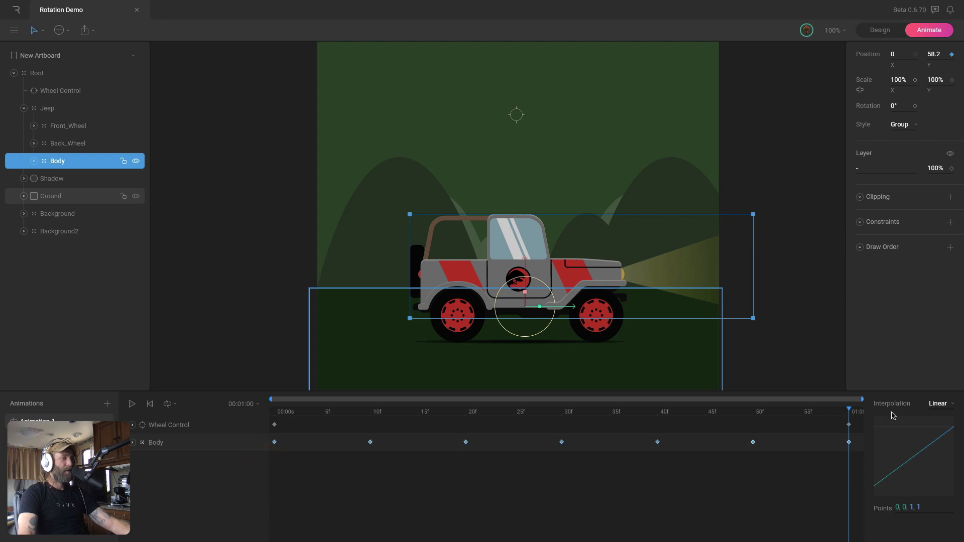
Change the interpolation of all the Body keys and deselect the group
{"action": "left_click", "coordinate": [935, 404]}
{"action": "left_click", "coordinate": [937, 438]}
{"action": "left_click", "coordinate": [798, 155]}
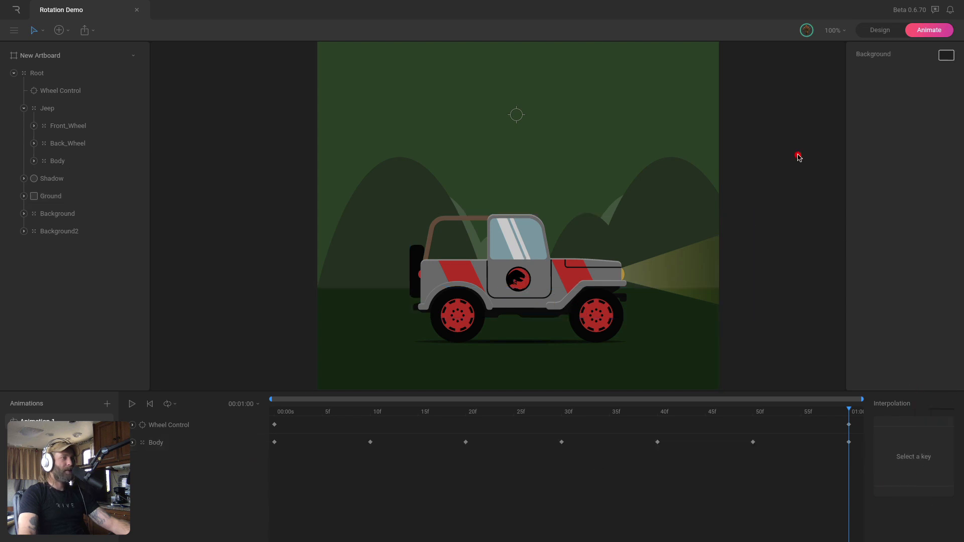
Play back the animation to check the spinning wheels with the bouncing jeep body, and stop it
{"action": "key", "text": "space"}
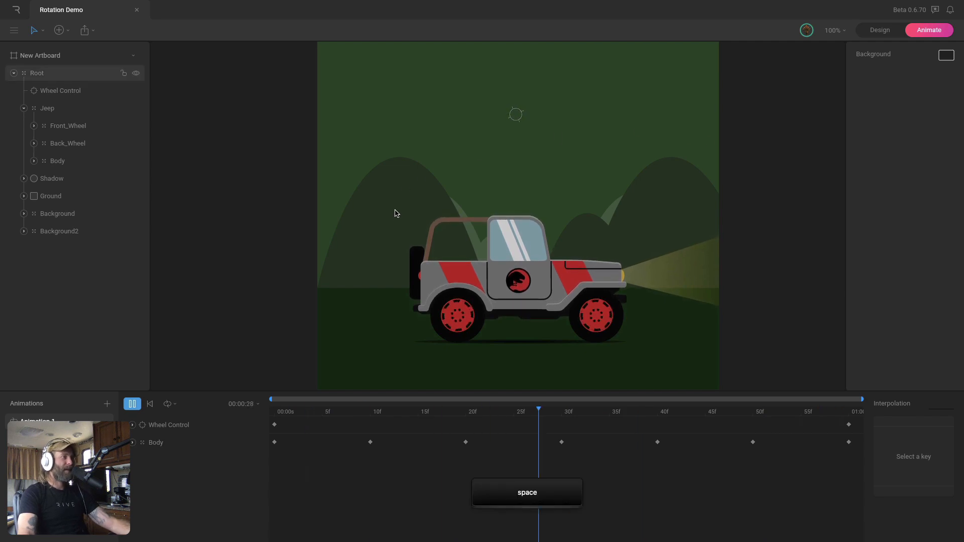
{"action": "key", "text": "space"}
{"action": "key", "text": "Escape"}
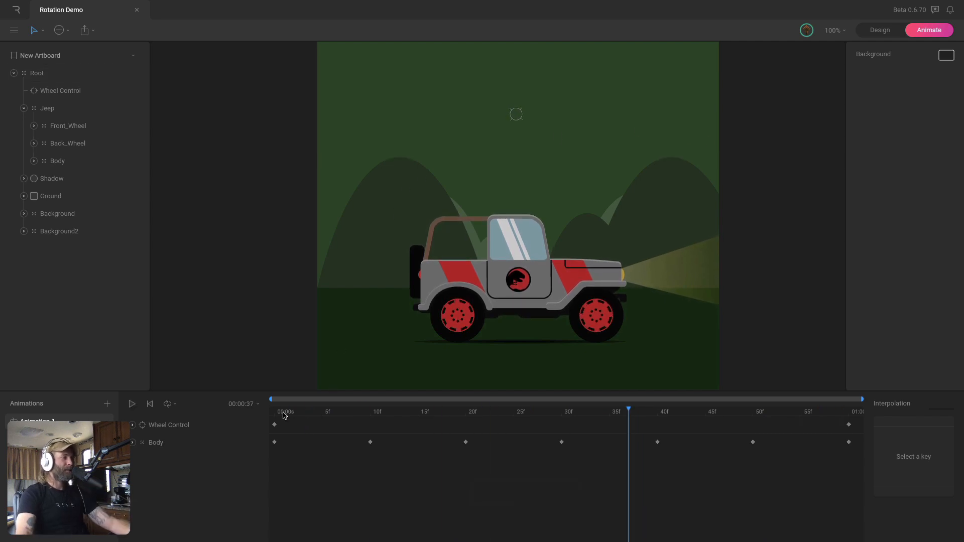
Return to the timeline start and delete all keys of the Wheel Control target and the Body group
{"action": "left_click", "coordinate": [271, 414]}
{"action": "scroll", "coordinate": [266, 251], "scroll_direction": "down", "scroll_amount": 5}
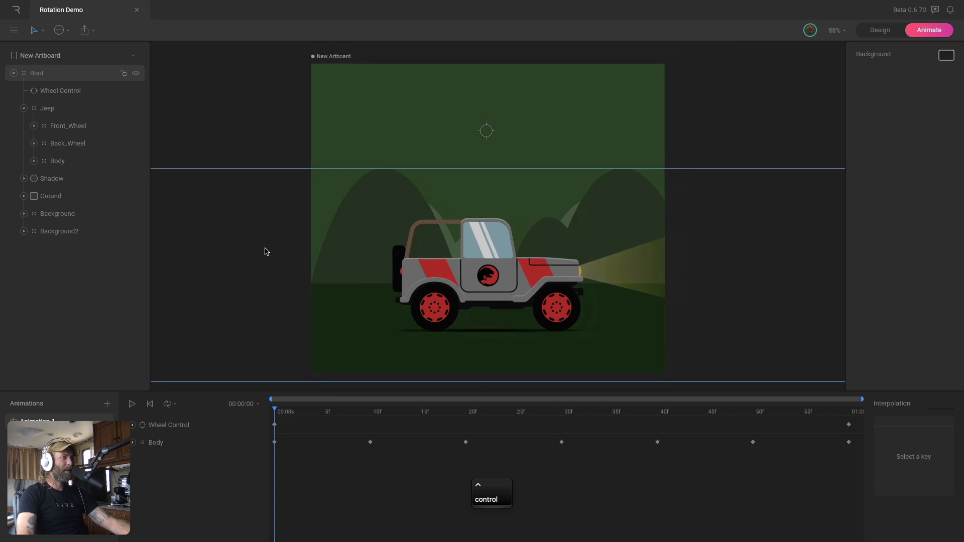
{"action": "left_click_drag", "start_coordinate": [277, 250], "coordinate": [318, 257]}
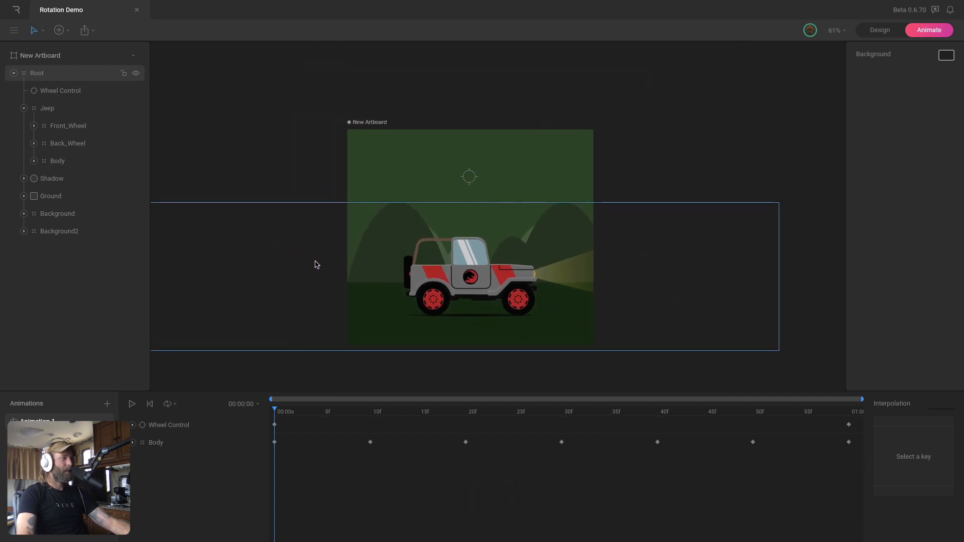
{"action": "left_click_drag", "start_coordinate": [858, 419], "coordinate": [243, 482]}
{"action": "key", "text": "Delete"}
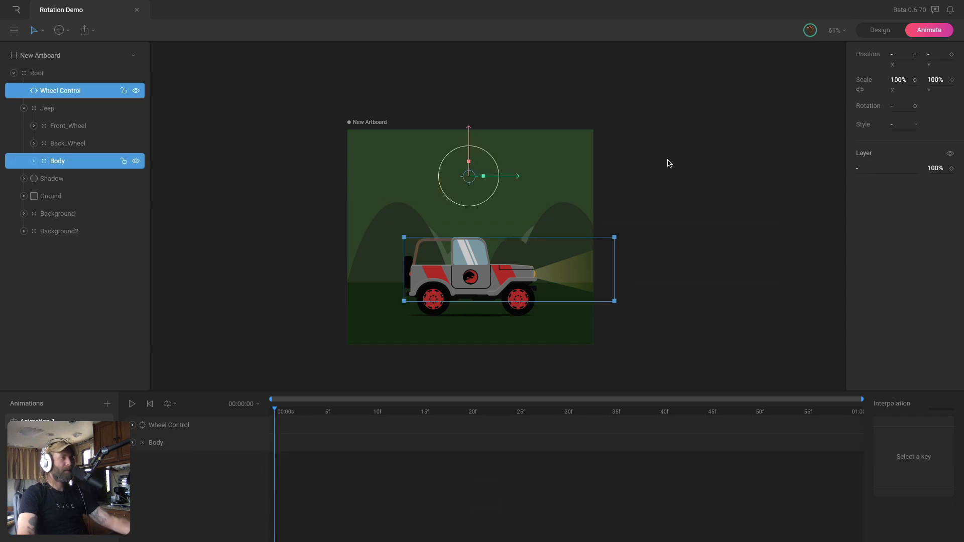
{"action": "left_click", "coordinate": [667, 161]}
{"action": "scroll", "coordinate": [584, 295], "scroll_direction": "up", "scroll_amount": 4}
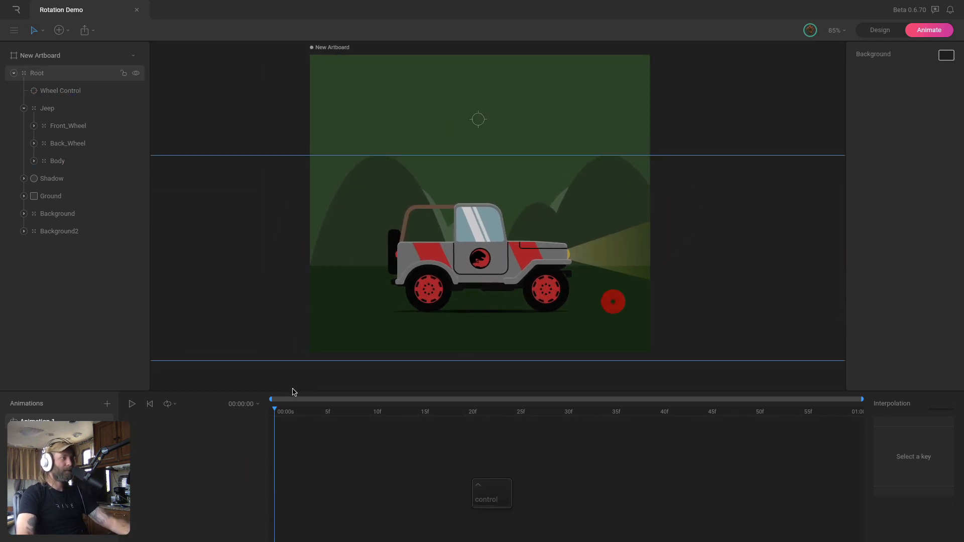
Set the jeep animation's playback mode to One Shot
{"action": "left_click", "coordinate": [167, 404]}
{"action": "left_click", "coordinate": [195, 449]}
{"action": "left_click_drag", "start_coordinate": [294, 112], "coordinate": [319, 191]}
{"action": "left_click", "coordinate": [239, 127]}
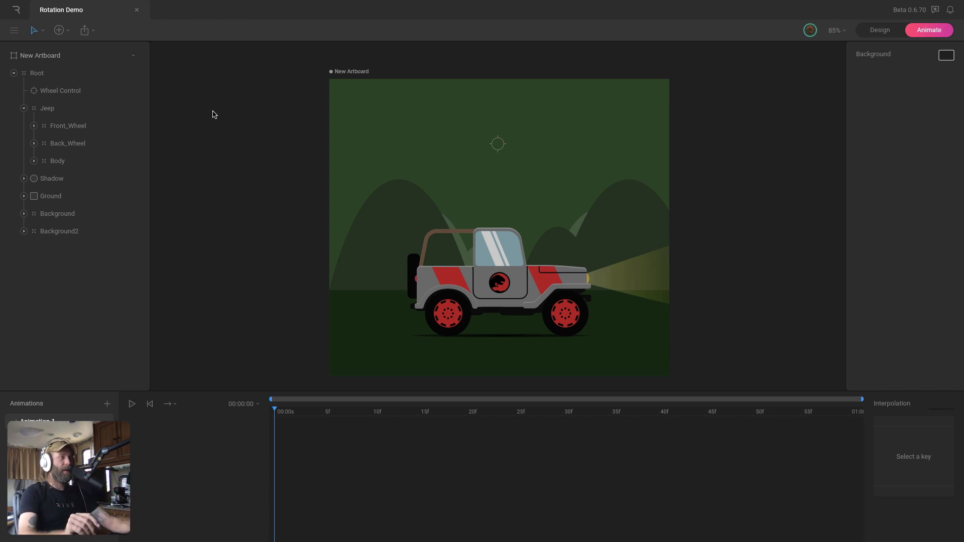
Key the Wheel Control target's rotation at 0° at the timeline start and set it to 360° at 00:01:00
{"action": "left_click", "coordinate": [96, 94]}
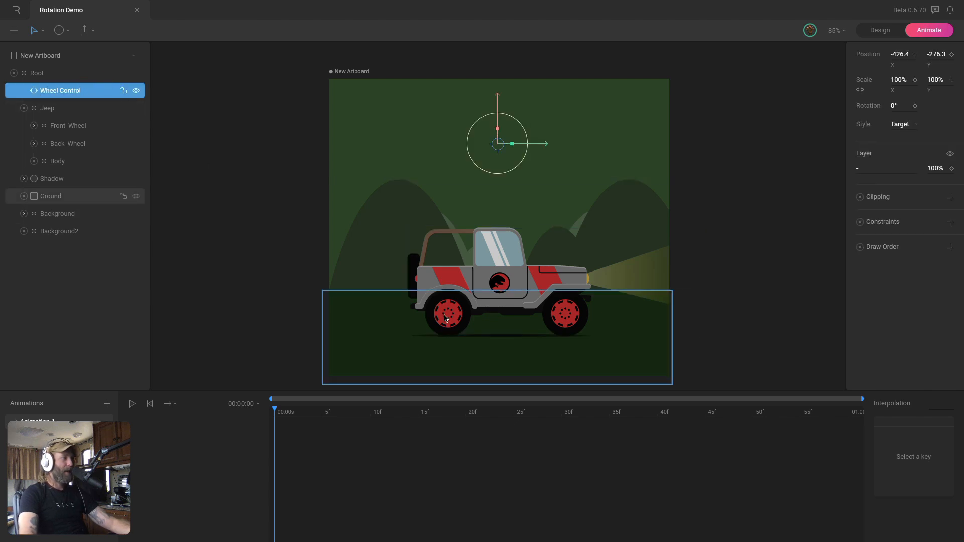
{"action": "left_click", "coordinate": [914, 106]}
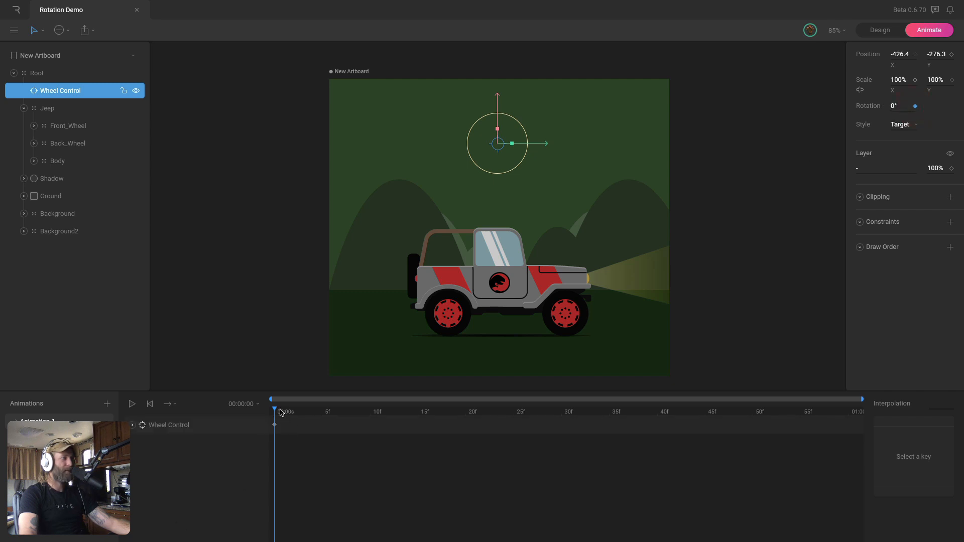
{"action": "left_click_drag", "start_coordinate": [281, 412], "coordinate": [855, 418]}
{"action": "left_click", "coordinate": [904, 105]}
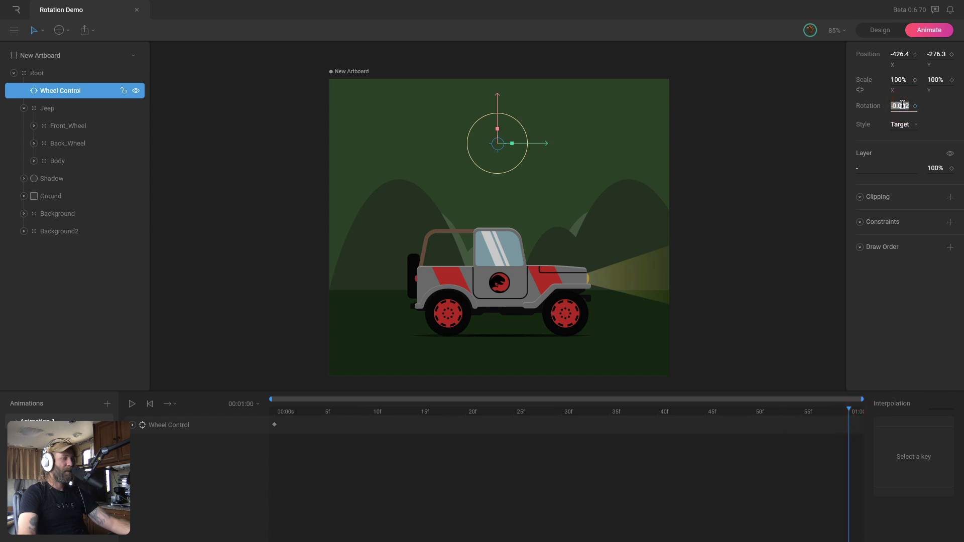
{"action": "type", "text": "360"}
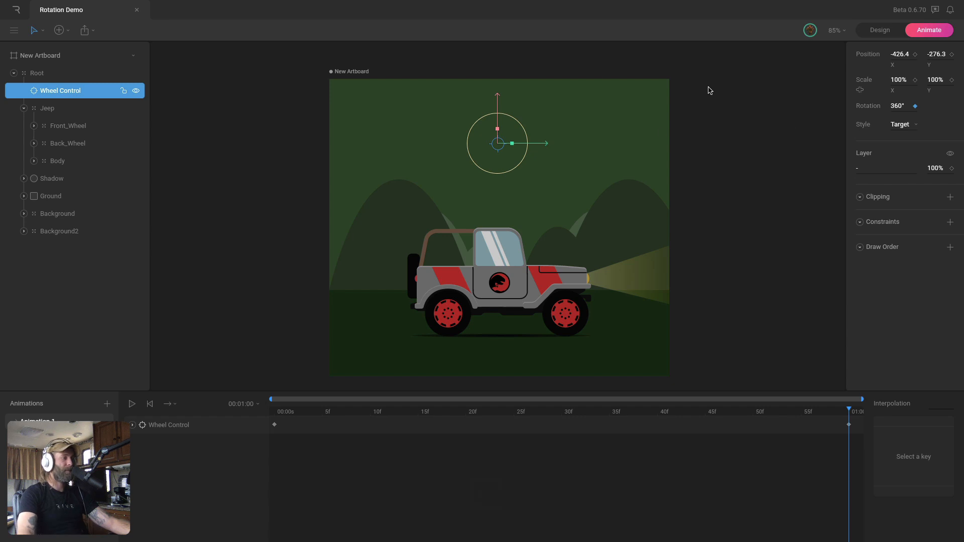
Set the animation to Loop, deselect the Wheel Control target, and play the wheel rotation back
{"action": "left_click", "coordinate": [170, 405]}
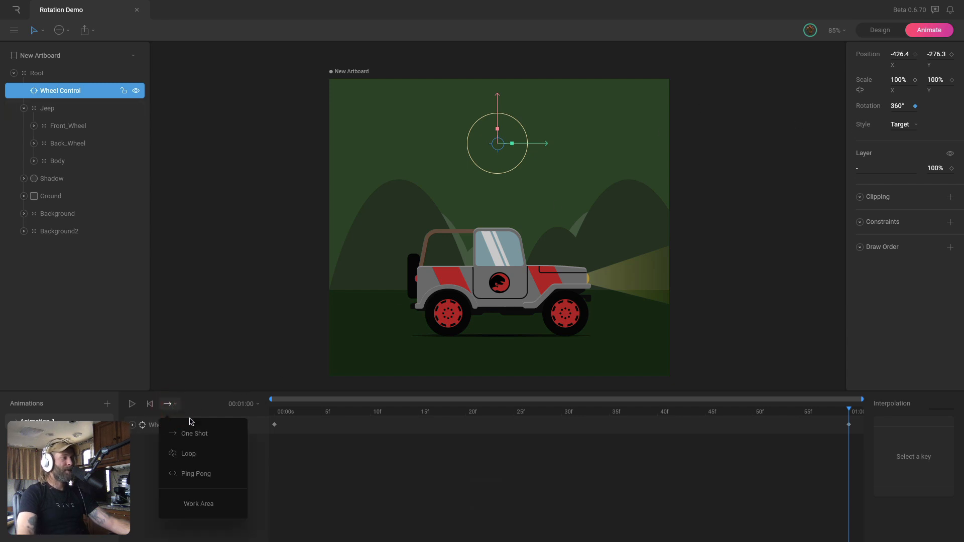
{"action": "left_click", "coordinate": [190, 455]}
{"action": "left_click", "coordinate": [227, 108]}
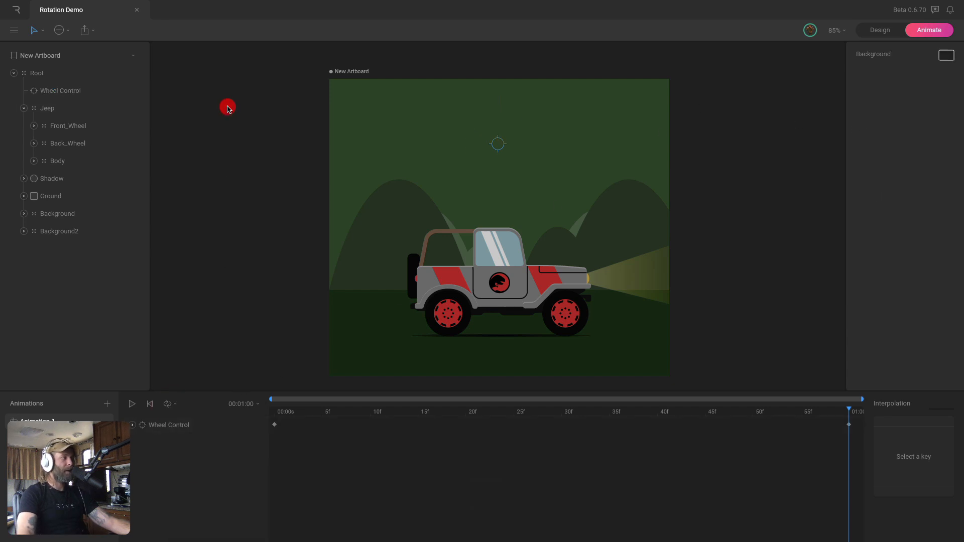
{"action": "key", "text": "space"}
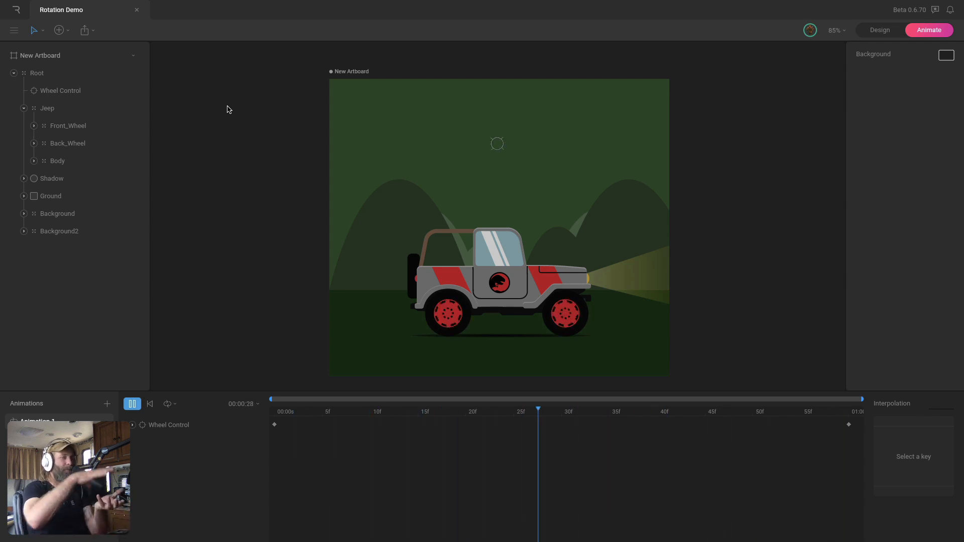
{"action": "key", "text": "space"}
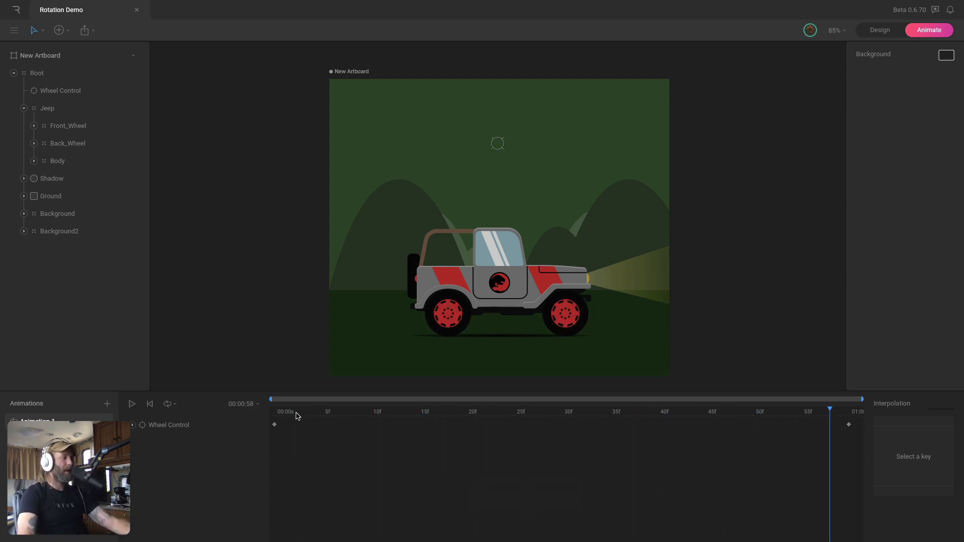
Key the Body group's Y position at the timeline start and set it to 63.1 at 00:00:10
{"action": "left_click_drag", "start_coordinate": [296, 414], "coordinate": [276, 416]}
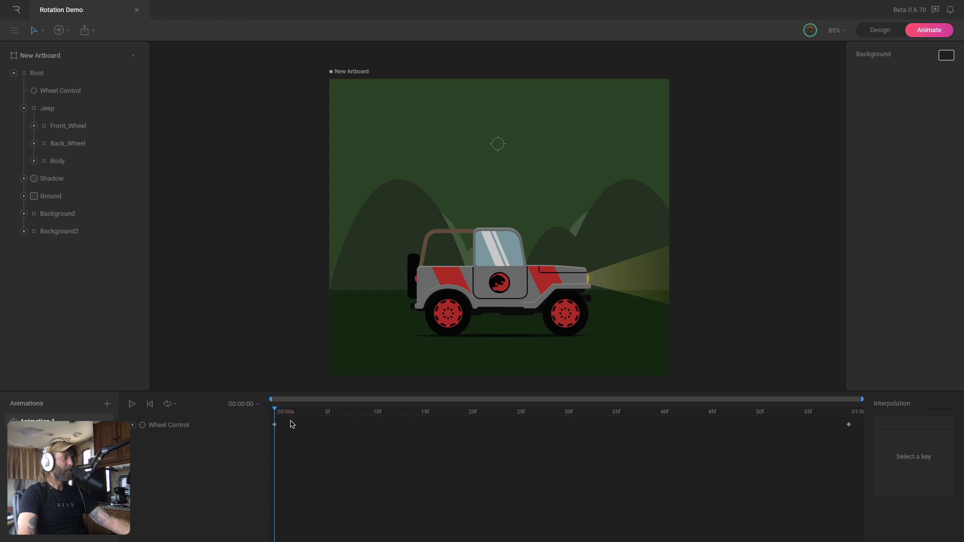
{"action": "left_click", "coordinate": [55, 165]}
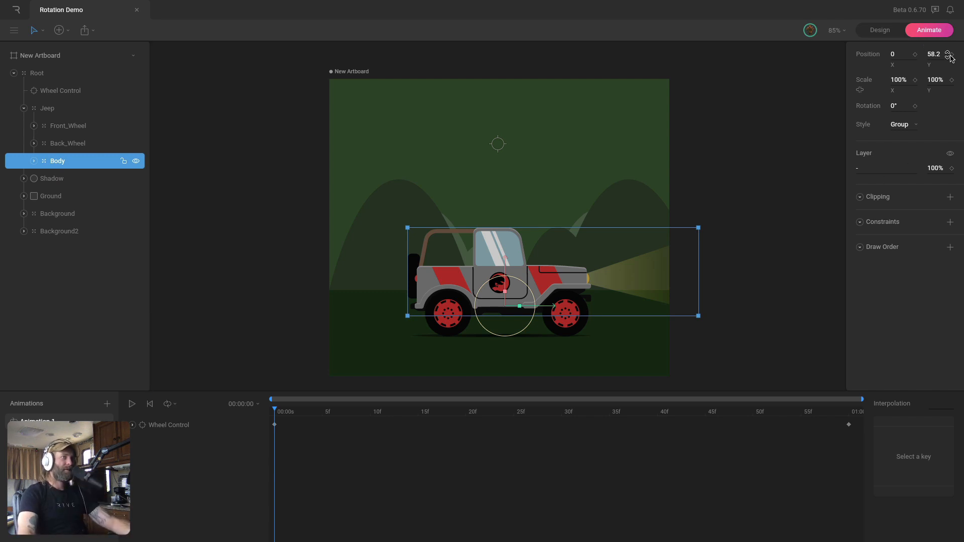
{"action": "left_click", "coordinate": [328, 412]}
{"action": "left_click_drag", "start_coordinate": [354, 415], "coordinate": [370, 413]}
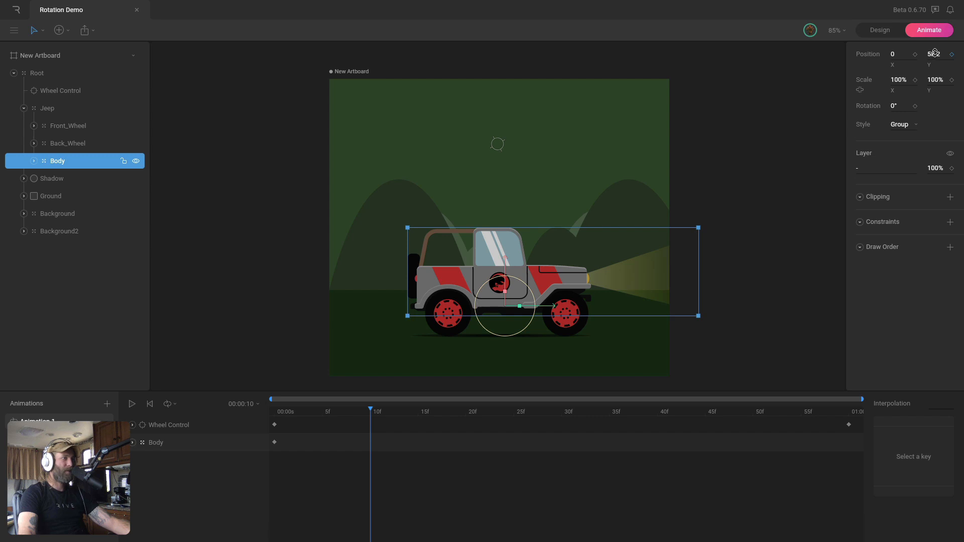
{"action": "left_click_drag", "start_coordinate": [937, 51], "coordinate": [936, 48]}
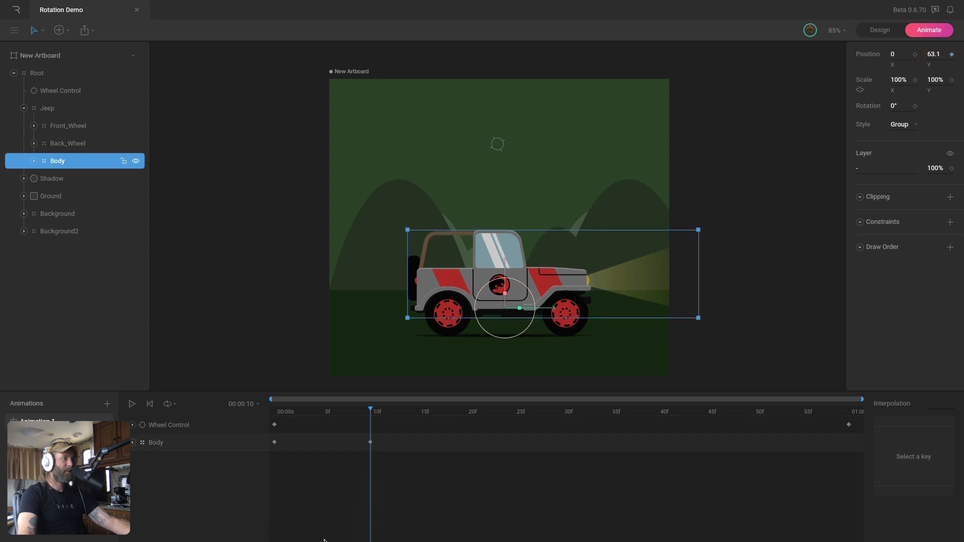
Copy the Body group's two bounce keys and paste them along the timeline at 10-frame spacing up to 00:01:00
{"action": "left_click_drag", "start_coordinate": [281, 448], "coordinate": [270, 451]}
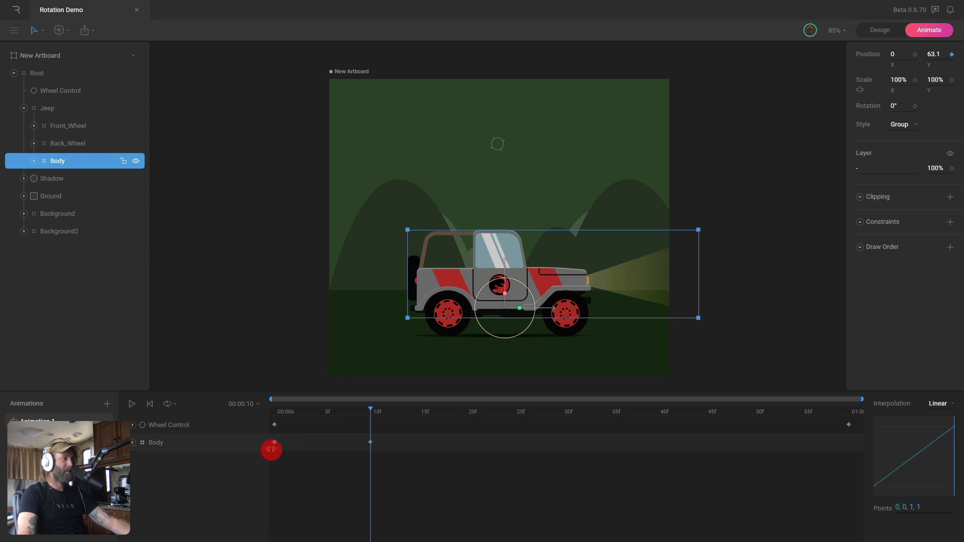
{"action": "left_click", "coordinate": [465, 414]}
{"action": "key", "text": "ctrl+c"}
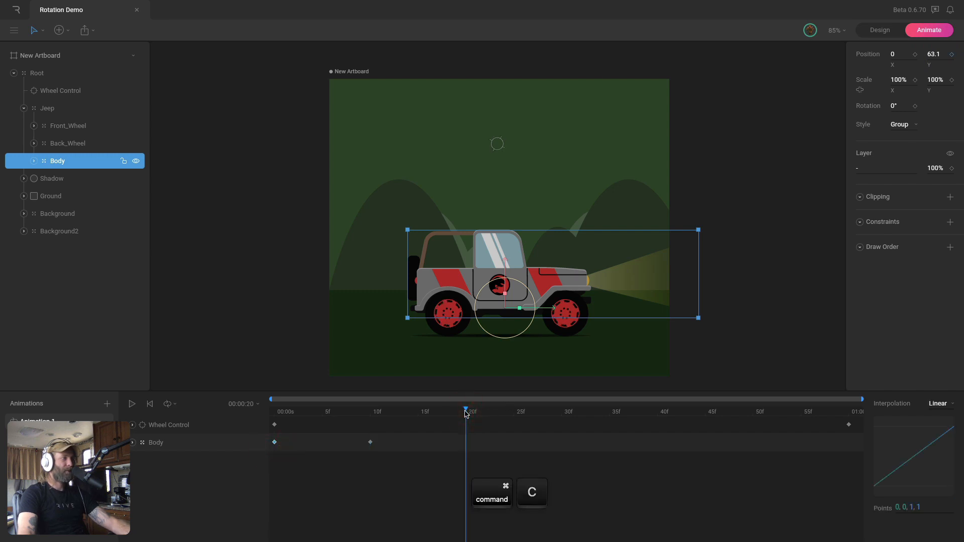
{"action": "key", "text": "ctrl+v"}
{"action": "left_click_drag", "start_coordinate": [465, 412], "coordinate": [241, 466]}
{"action": "key", "text": "super+v"}
{"action": "left_click_drag", "start_coordinate": [473, 414], "coordinate": [657, 414]}
{"action": "key", "text": "super+v"}
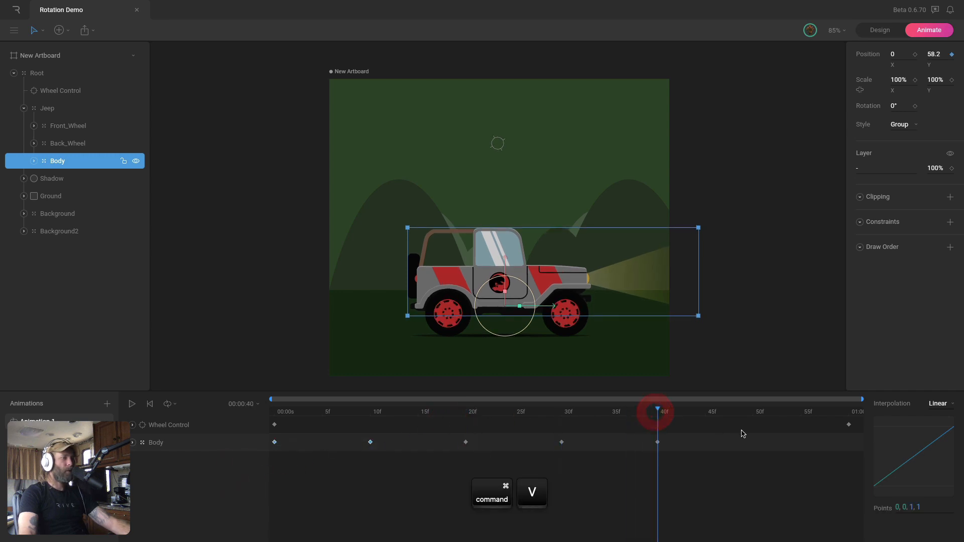
Set all Body keys to Cubic interpolation, play the bounce back, and return to the timeline start
{"action": "left_click_drag", "start_coordinate": [861, 438], "coordinate": [254, 460]}
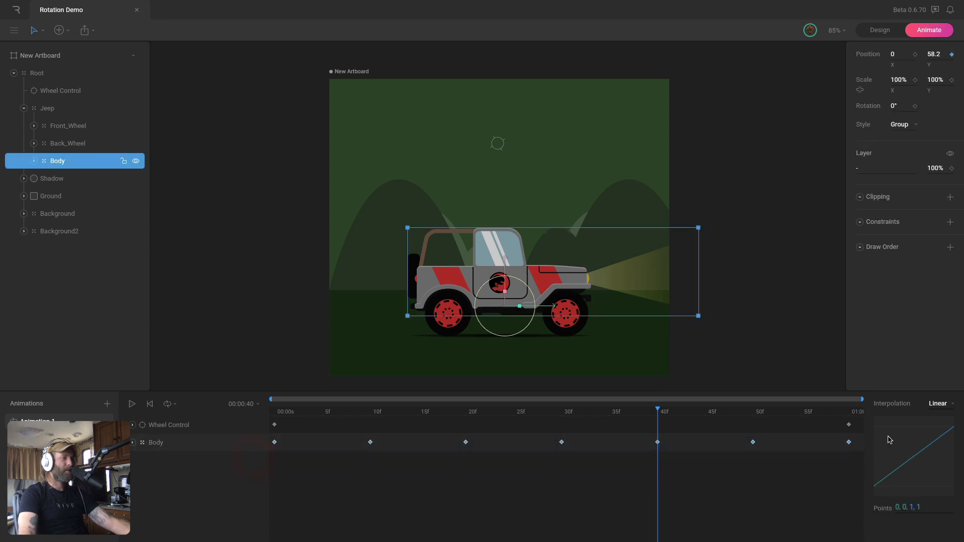
{"action": "left_click", "coordinate": [946, 408]}
{"action": "left_click", "coordinate": [937, 437]}
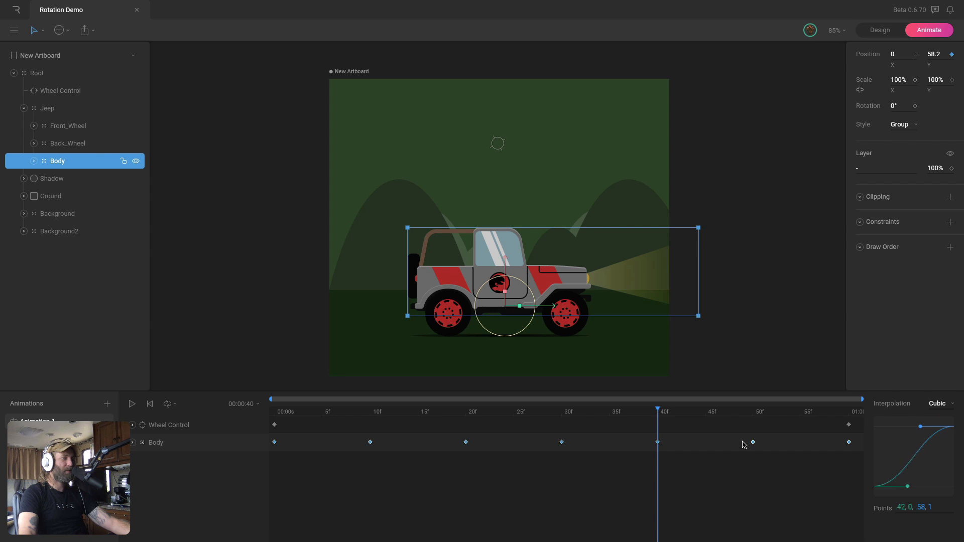
{"action": "left_click", "coordinate": [276, 412]}
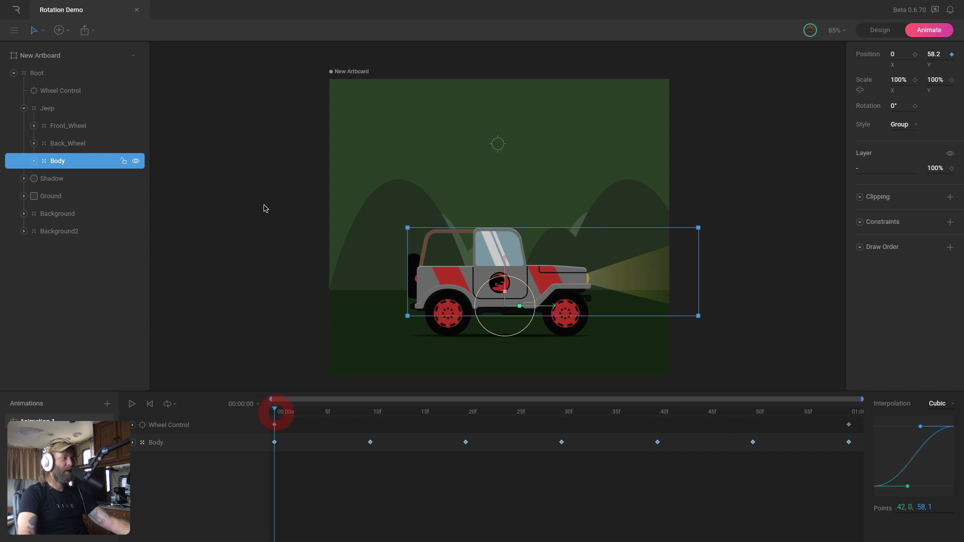
{"action": "left_click", "coordinate": [264, 118]}
{"action": "key", "text": "space"}
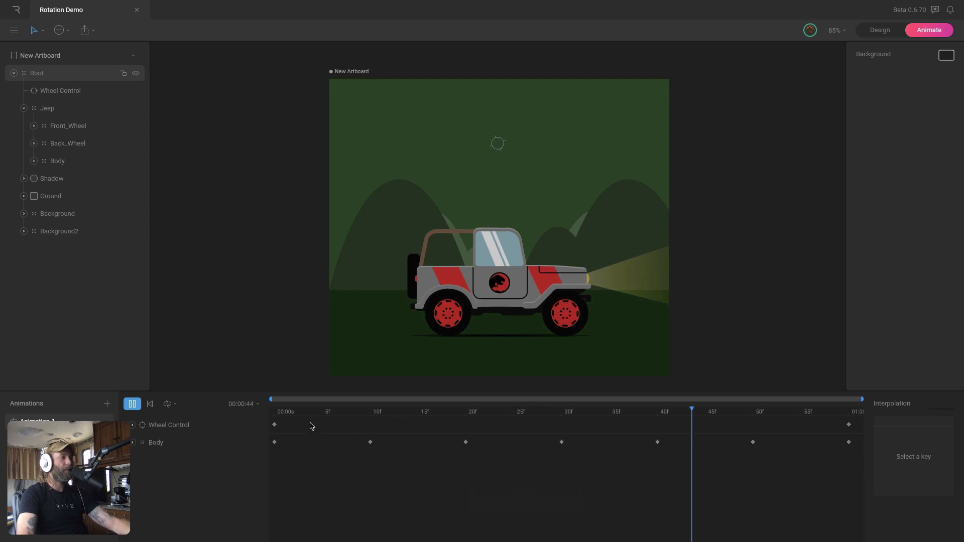
{"action": "left_click_drag", "start_coordinate": [294, 413], "coordinate": [276, 415]}
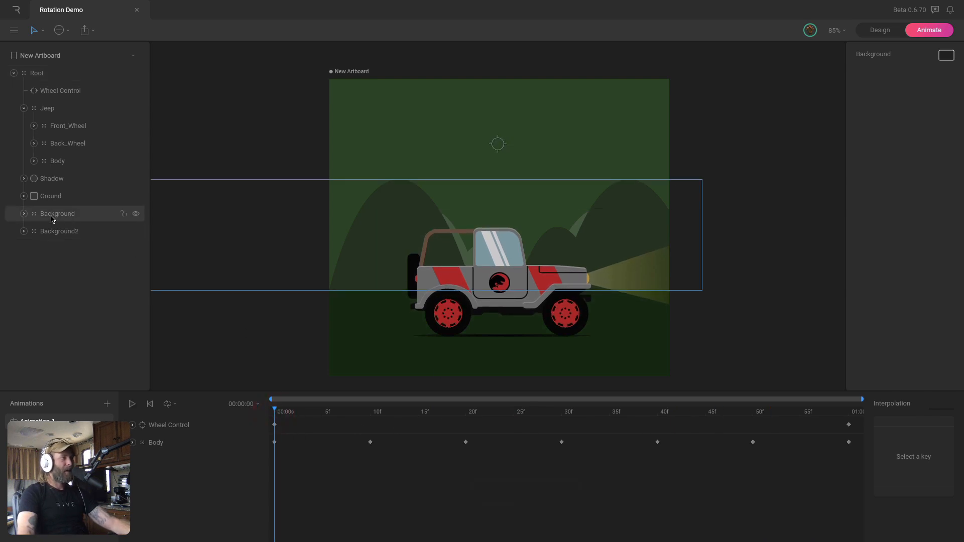
Turn off clipping on New Artboard and key the Background group's X position at -383.8 at the timeline start
{"action": "scroll", "coordinate": [307, 181], "scroll_direction": "down", "scroll_amount": 3}
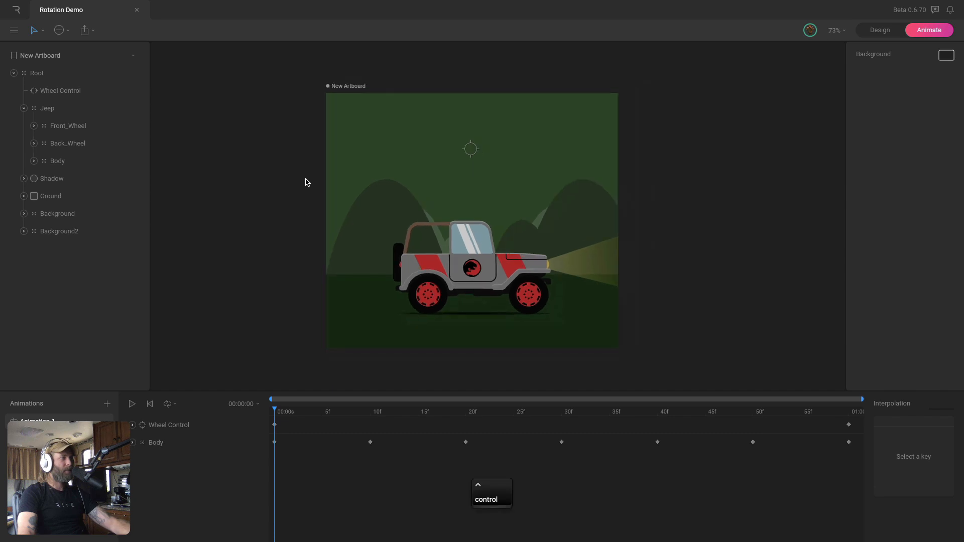
{"action": "scroll", "coordinate": [351, 183], "scroll_direction": "down", "scroll_amount": 3}
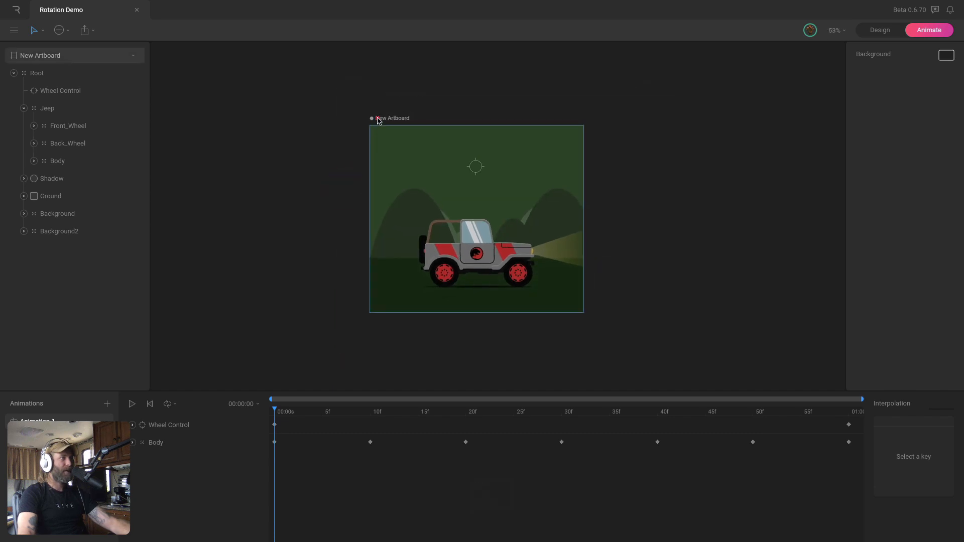
{"action": "left_click", "coordinate": [378, 120]}
{"action": "left_click", "coordinate": [928, 133]}
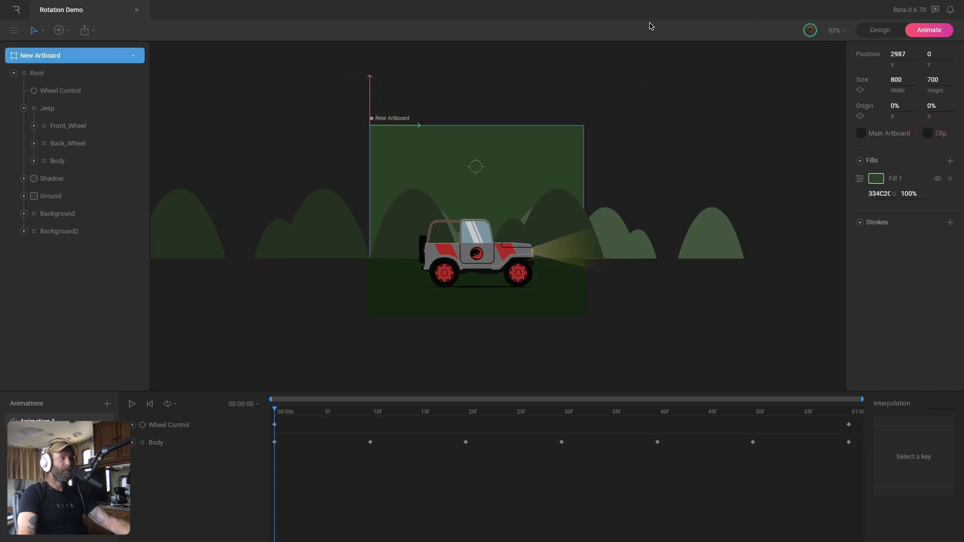
{"action": "left_click", "coordinate": [69, 221]}
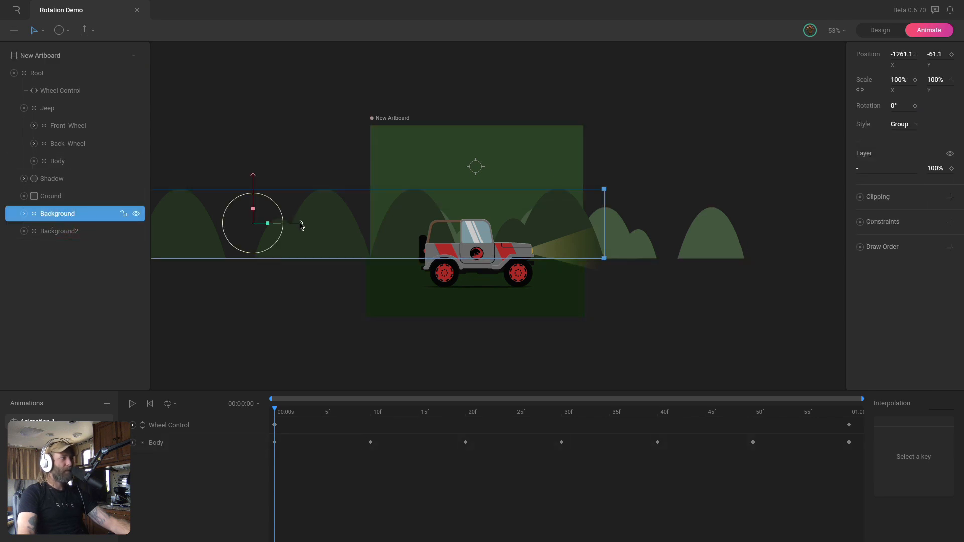
{"action": "left_click_drag", "start_coordinate": [334, 226], "coordinate": [368, 226]}
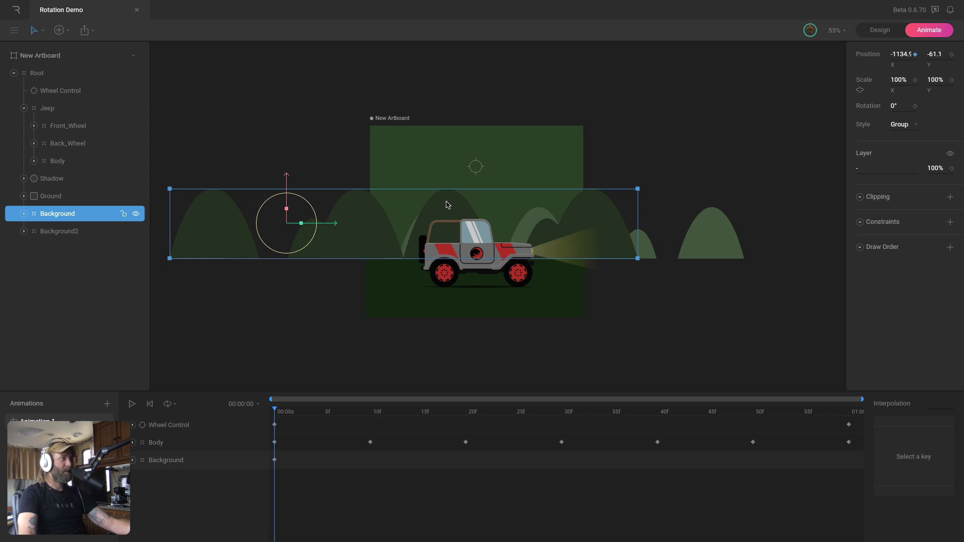
{"action": "left_click_drag", "start_coordinate": [290, 224], "coordinate": [120, 226]}
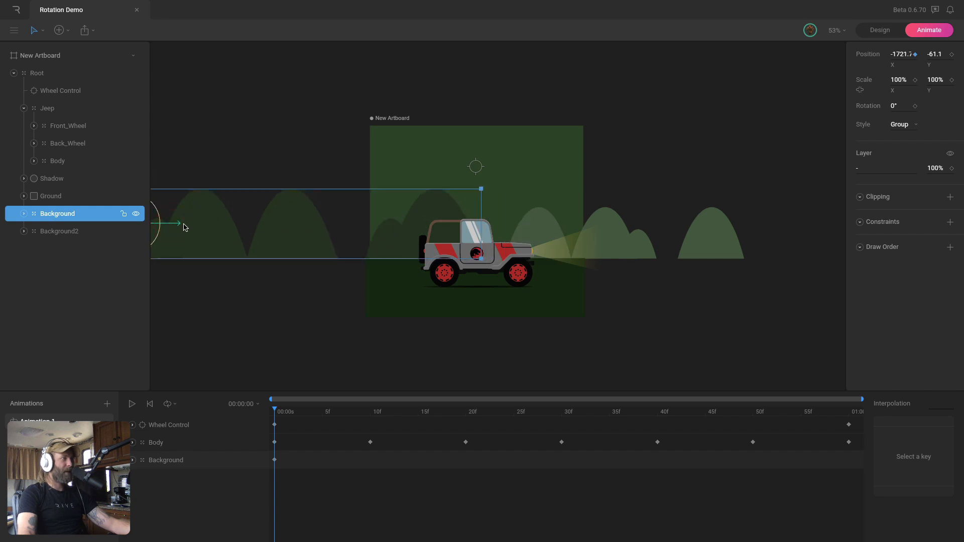
{"action": "left_click_drag", "start_coordinate": [188, 227], "coordinate": [539, 217]}
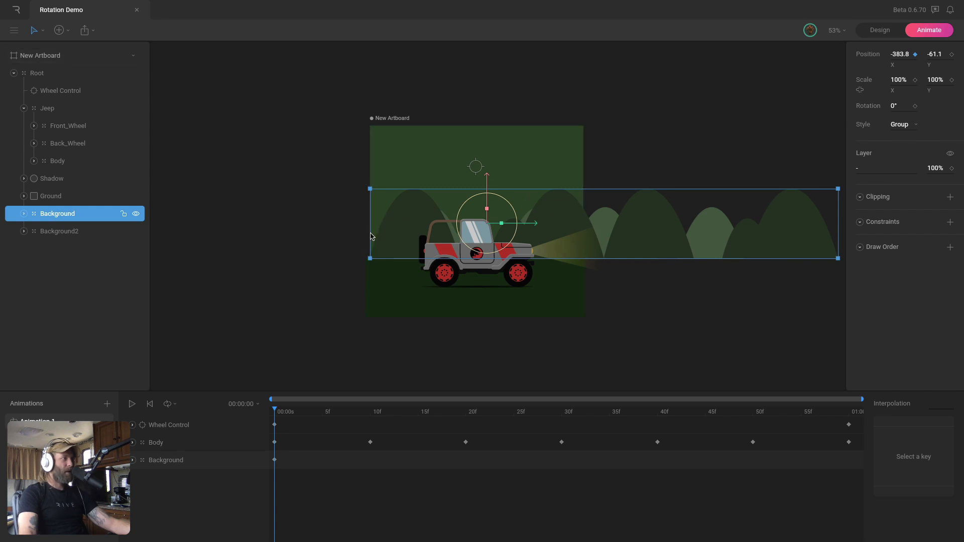
Move the Background group to X -1261.1 at 00:01:00 and return to the timeline start
{"action": "left_click_drag", "start_coordinate": [366, 411], "coordinate": [863, 412]}
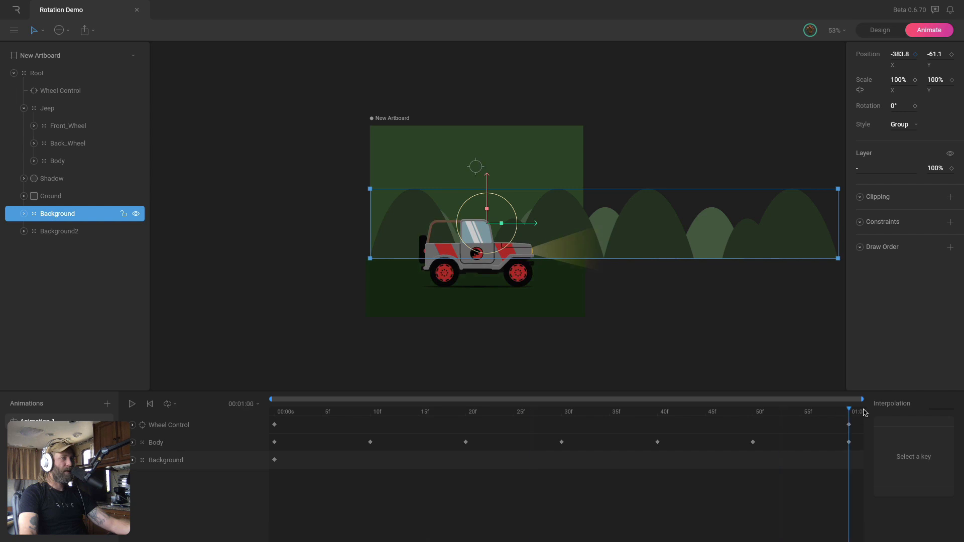
{"action": "left_click_drag", "start_coordinate": [535, 224], "coordinate": [299, 230]}
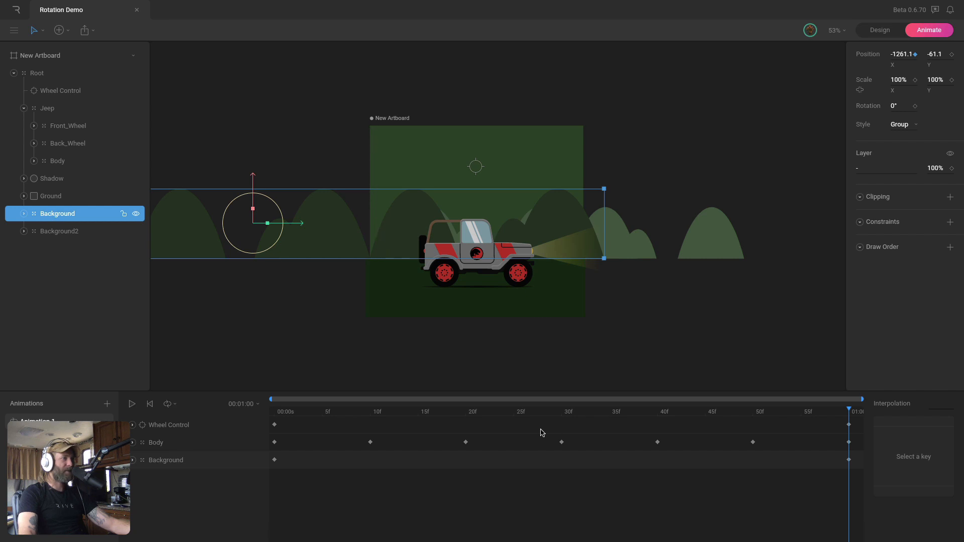
{"action": "left_click_drag", "start_coordinate": [282, 414], "coordinate": [262, 415]}
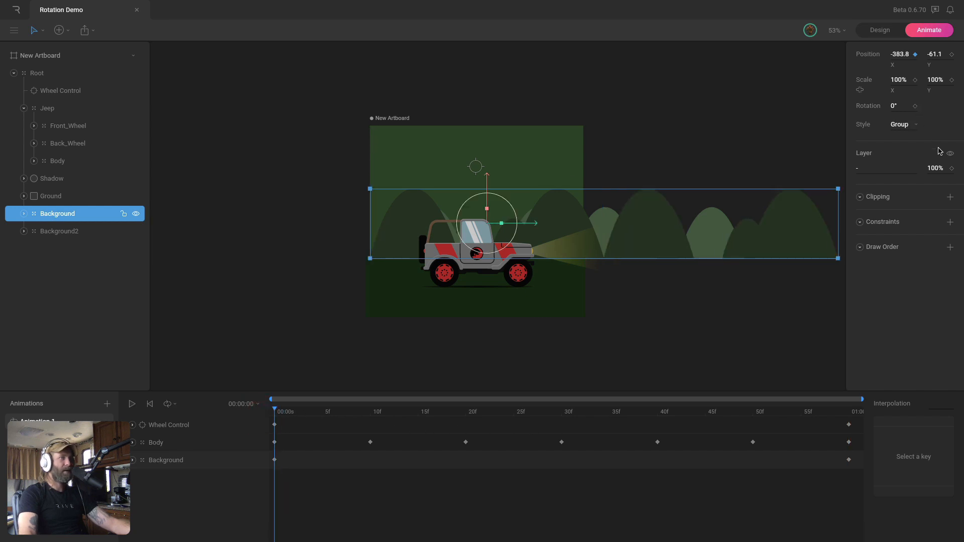
Turn clipping back on for New Artboard and play the scrolling background animation
{"action": "left_click", "coordinate": [393, 119]}
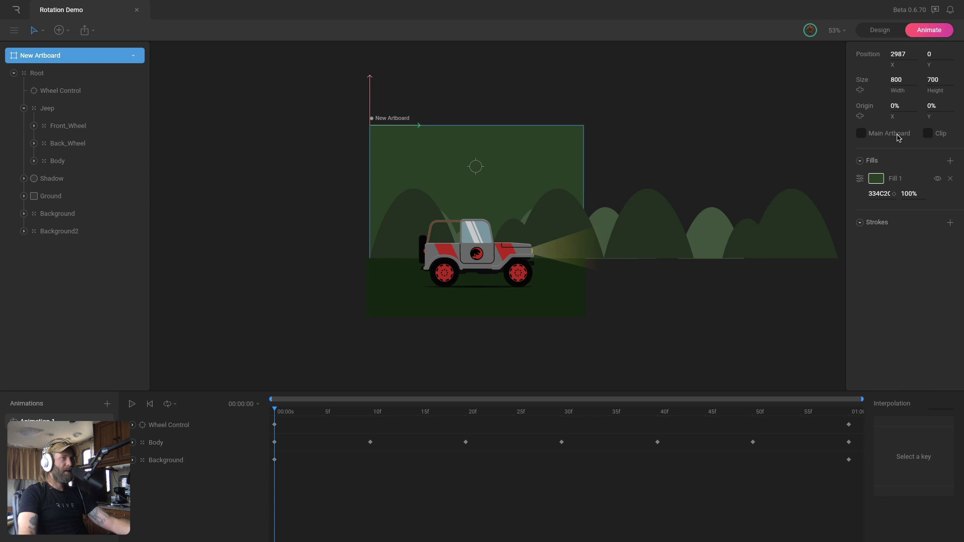
{"action": "left_click", "coordinate": [928, 134]}
{"action": "left_click_drag", "start_coordinate": [697, 109], "coordinate": [690, 100]}
{"action": "key", "text": "space"}
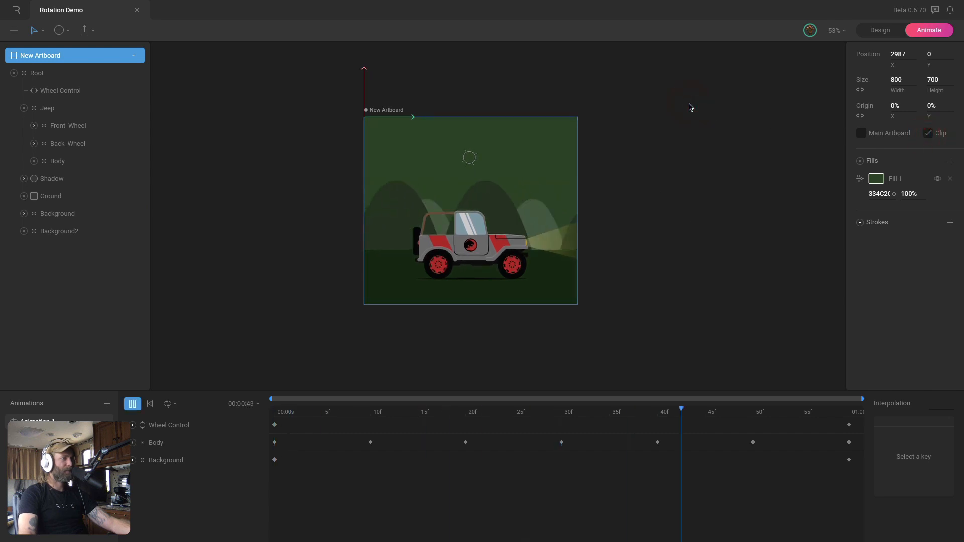
{"action": "left_click", "coordinate": [689, 108]}
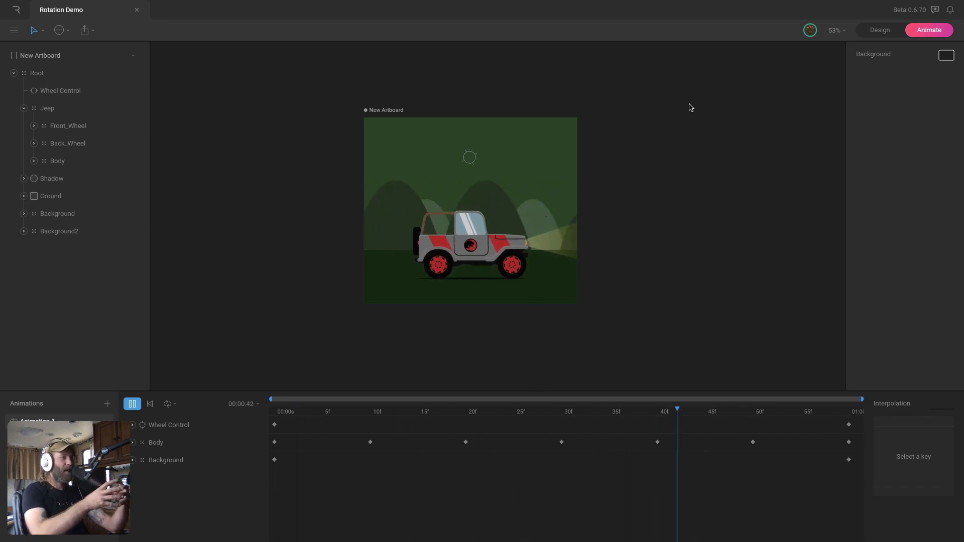
{"action": "key", "text": "space"}
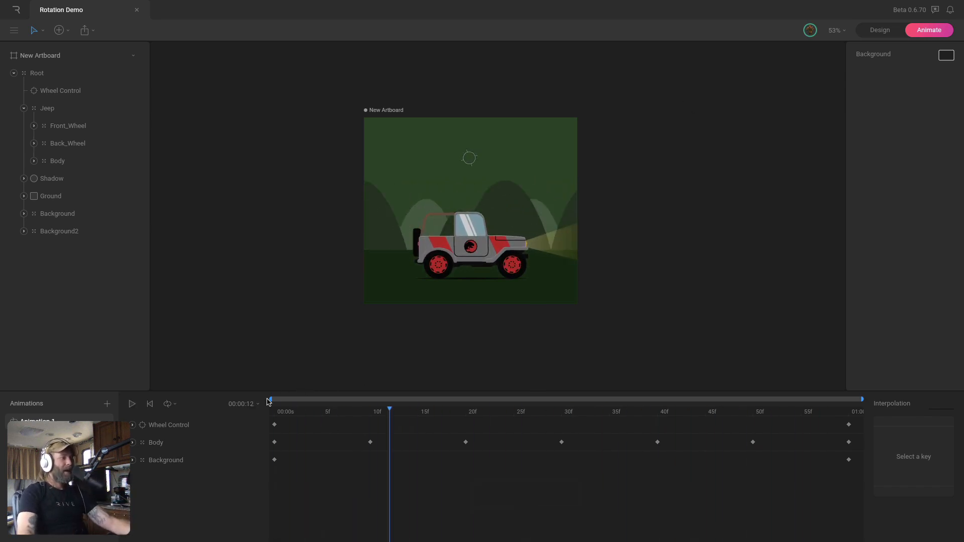
Set the animation's duration to 00:03:00 and expand the visible timeline range to its full length
{"action": "left_click", "coordinate": [250, 404]}
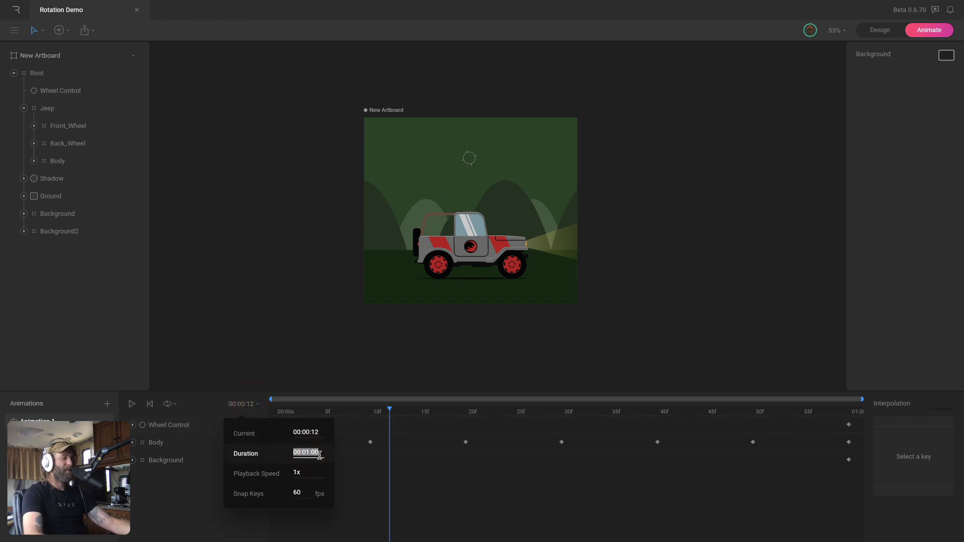
{"action": "type", "text": "32"}
{"action": "key", "text": "BackSpace"}
{"action": "type", "text": "00"}
{"action": "key", "text": "Return"}
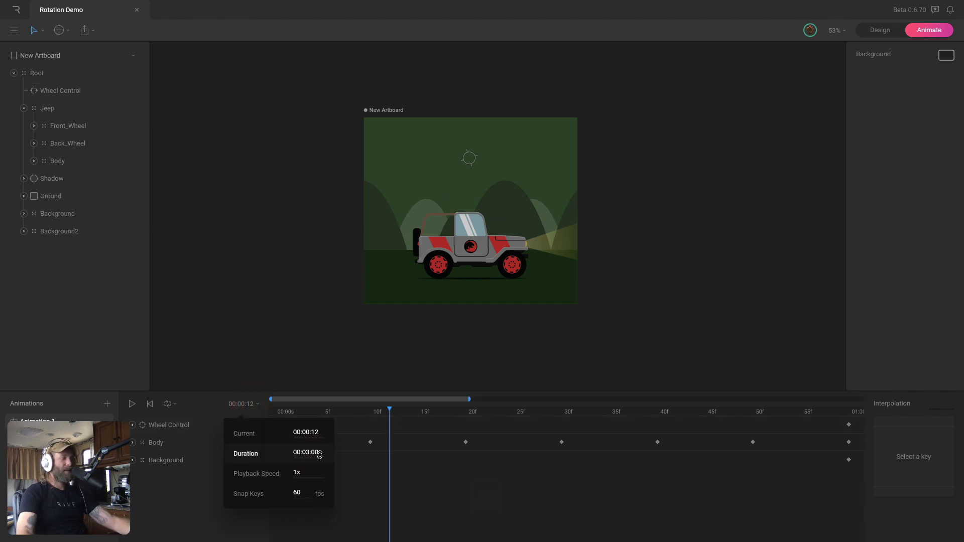
{"action": "left_click_drag", "start_coordinate": [470, 396], "coordinate": [870, 417]}
{"action": "left_click", "coordinate": [653, 510]}
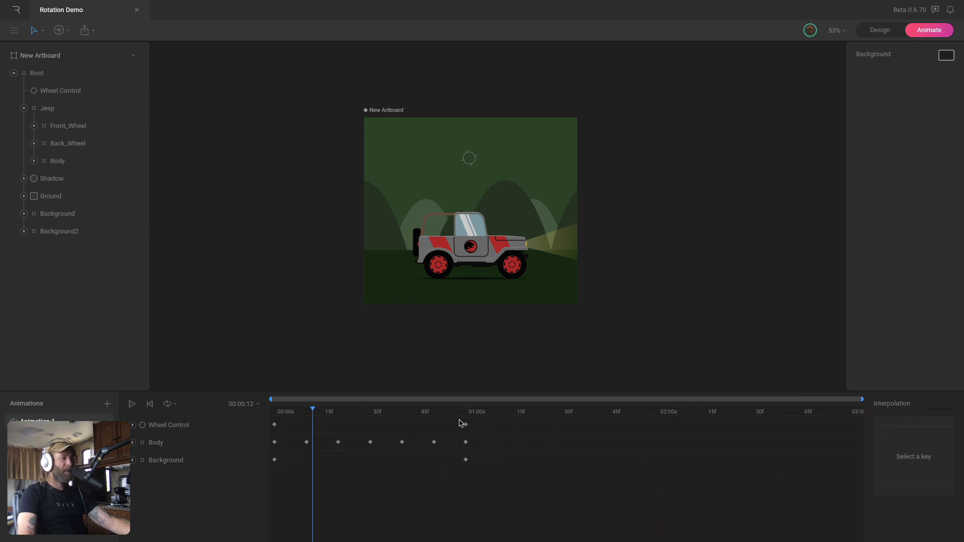
Move the final Wheel Control and Background keys to 00:03:00 and play the slowed animation from the start
{"action": "left_click_drag", "start_coordinate": [453, 419], "coordinate": [473, 427]}
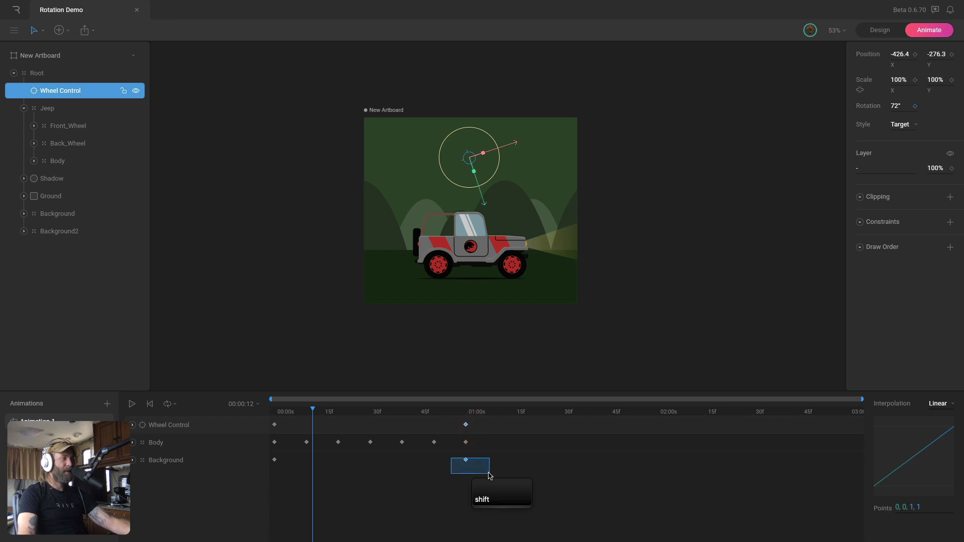
{"action": "left_click_drag", "start_coordinate": [490, 475], "coordinate": [857, 458]}
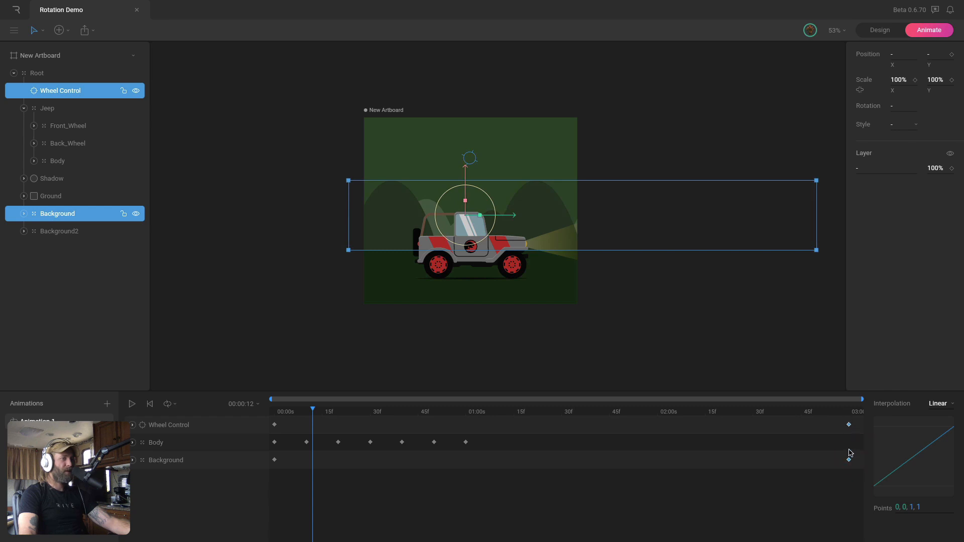
{"action": "left_click_drag", "start_coordinate": [839, 412], "coordinate": [221, 415]}
{"action": "left_click", "coordinate": [636, 86]}
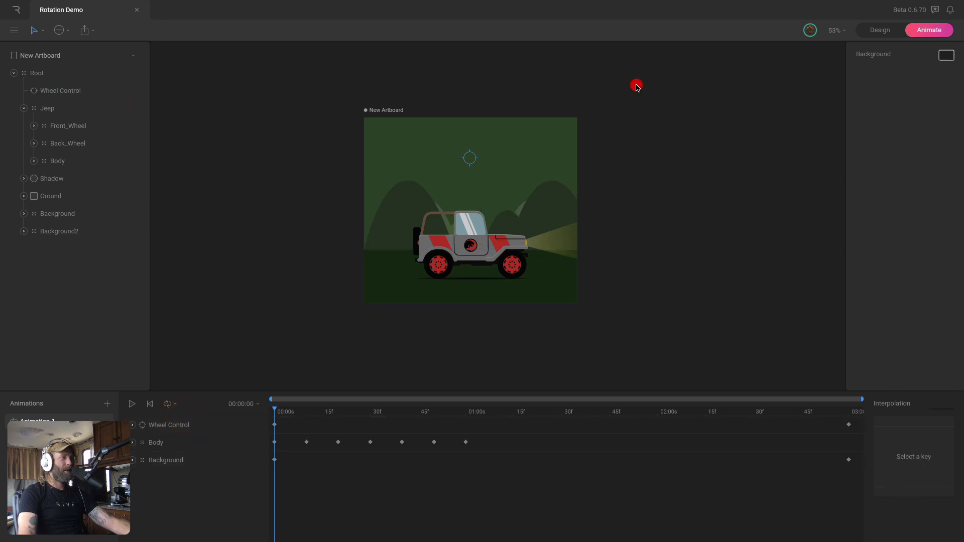
{"action": "key", "text": "space"}
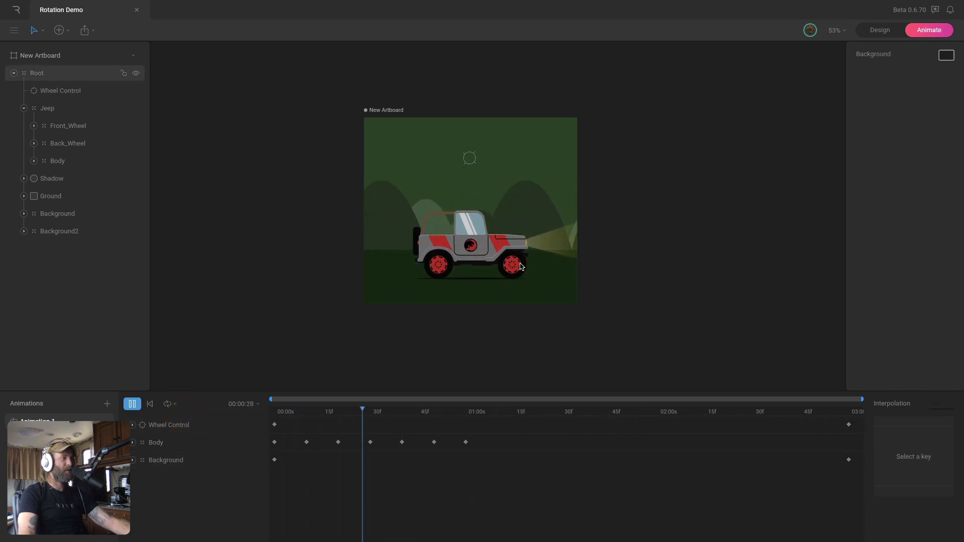
{"action": "key", "text": "space"}
Set the Wheel Control target's rotation to 1080° at 00:03:00, deselect it, and play the animation back
{"action": "left_click_drag", "start_coordinate": [819, 414], "coordinate": [848, 415]}
{"action": "left_click", "coordinate": [62, 109]}
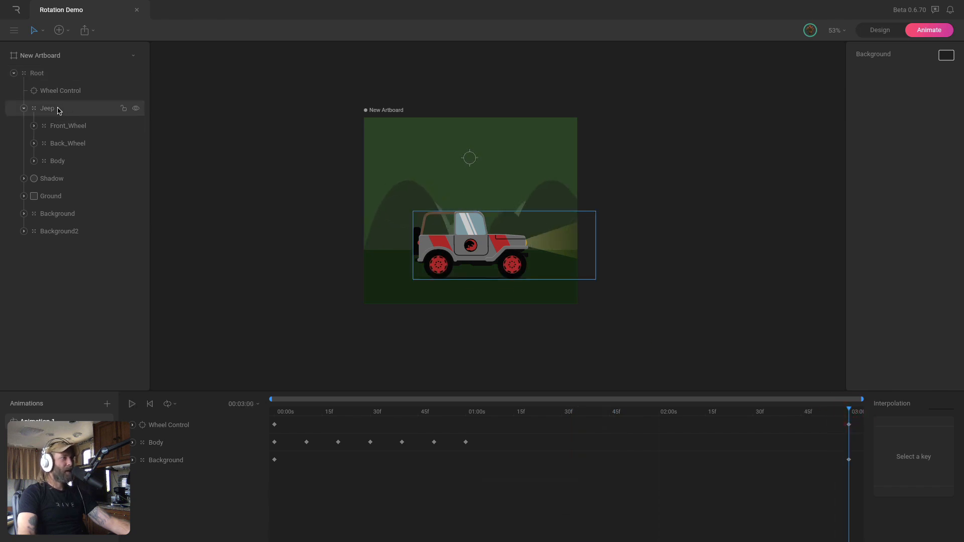
{"action": "left_click", "coordinate": [57, 93]}
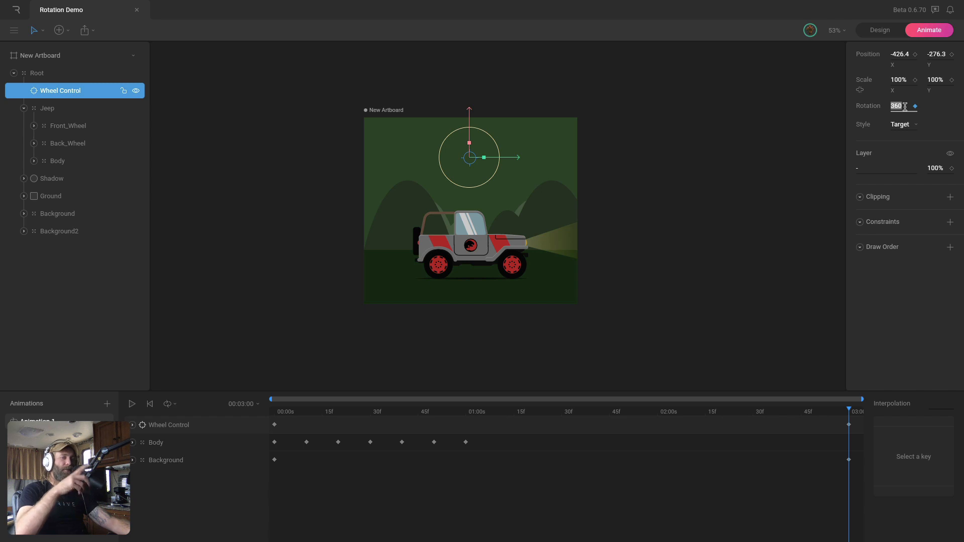
{"action": "type", "text": "1080"}
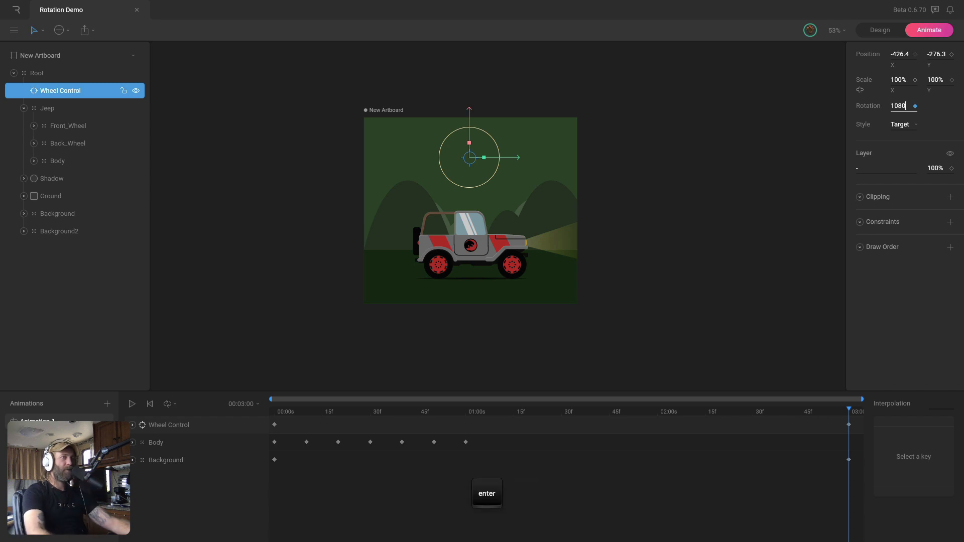
{"action": "key", "text": "space"}
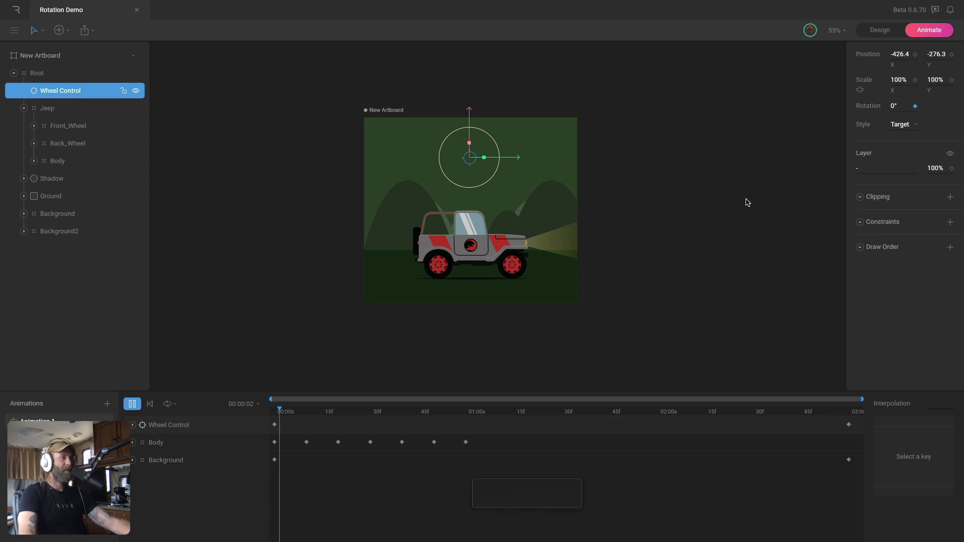
{"action": "left_click", "coordinate": [745, 200]}
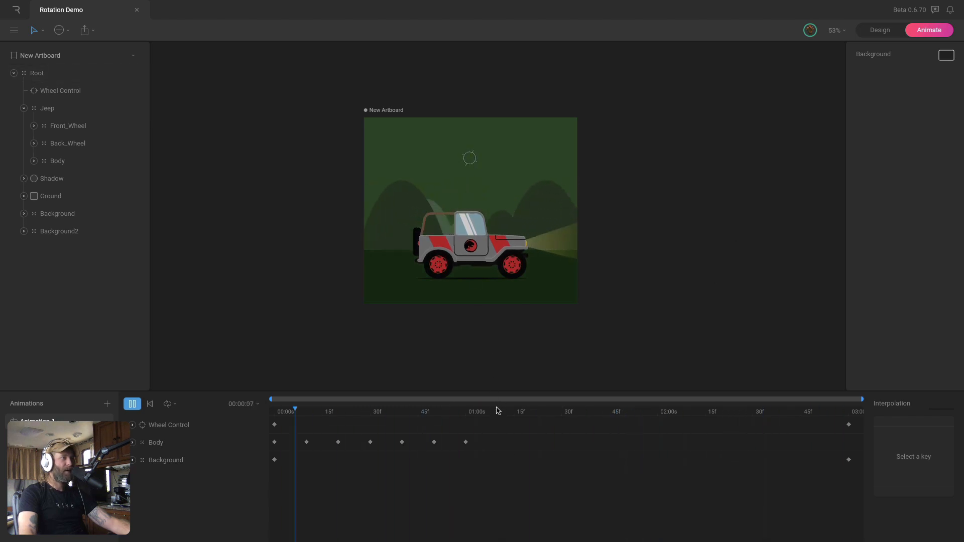
{"action": "key", "text": "space"}
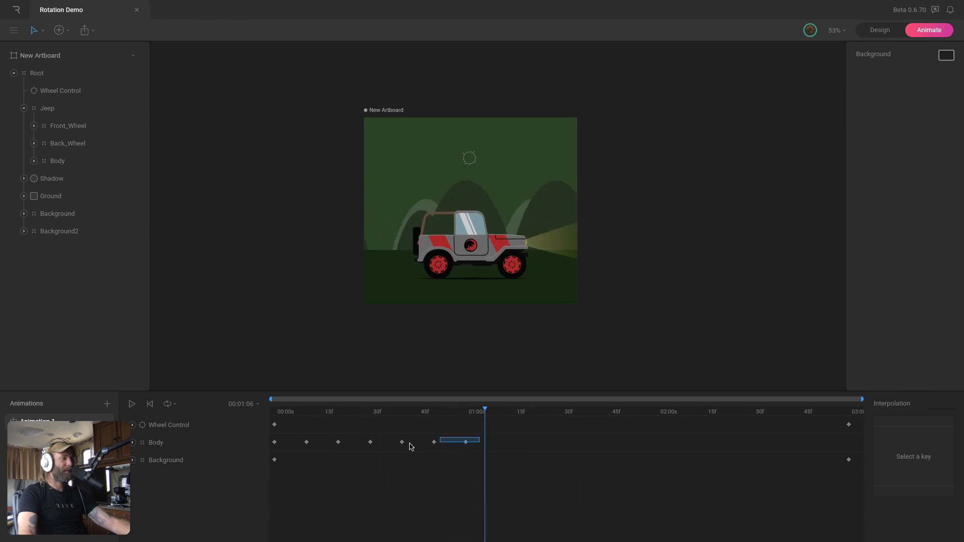
Copy the seven Body bounce keys, paste them at 00:01:00 and 00:02:00, and play the three-second animation
{"action": "left_click_drag", "start_coordinate": [410, 447], "coordinate": [271, 450]}
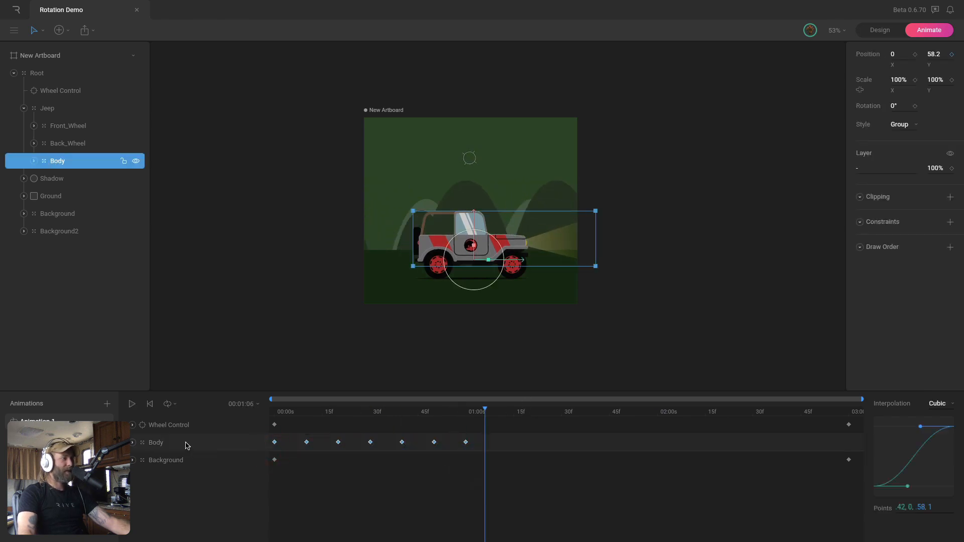
{"action": "left_click", "coordinate": [467, 412]}
{"action": "key", "text": "super+c"}
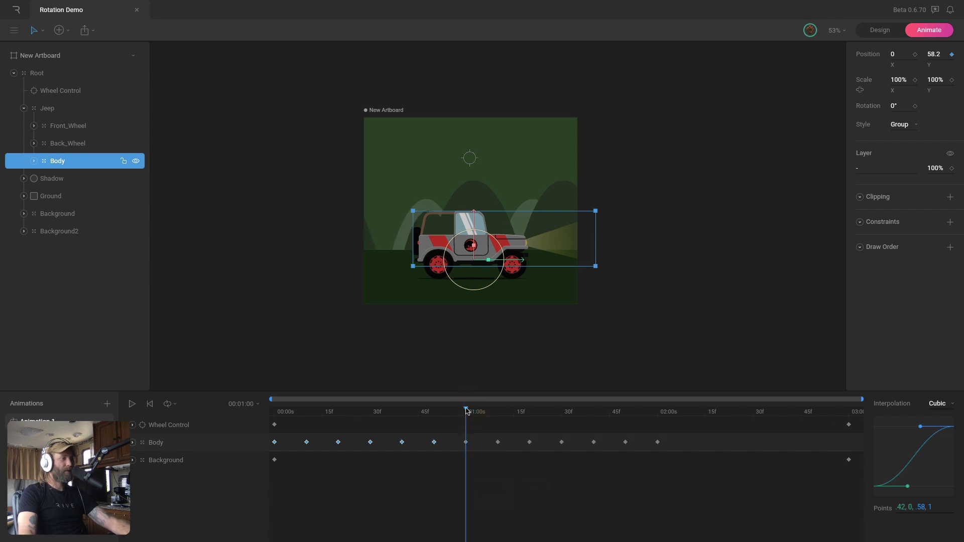
{"action": "left_click_drag", "start_coordinate": [467, 411], "coordinate": [876, 409]}
{"action": "left_click", "coordinate": [657, 407]}
{"action": "key", "text": "super+v"}
{"action": "key", "text": "space"}
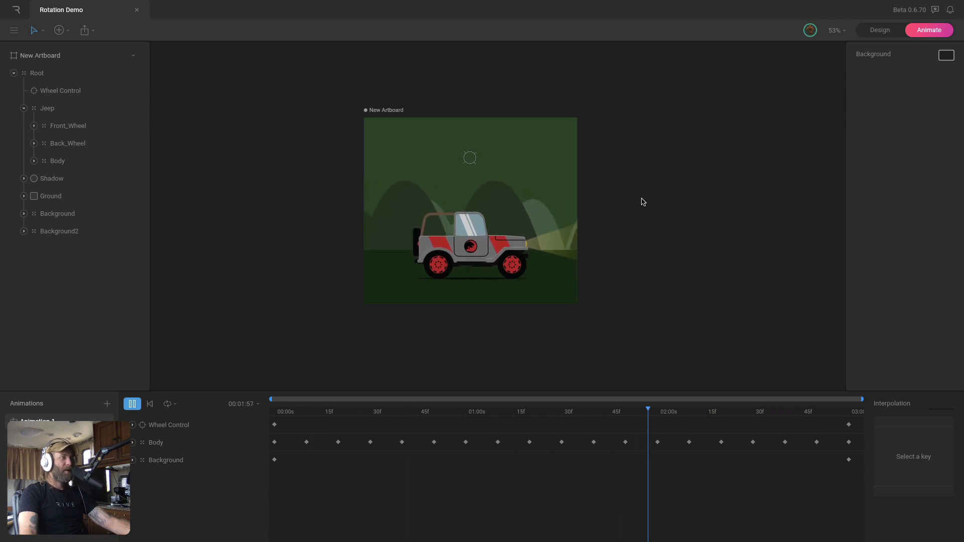
{"action": "key", "text": "space"}
Key Background2's X position at about 27.2 at 00:00:00 and about -623.9 at 00:03:00, and play the animation from the start
{"action": "left_click", "coordinate": [66, 231]}
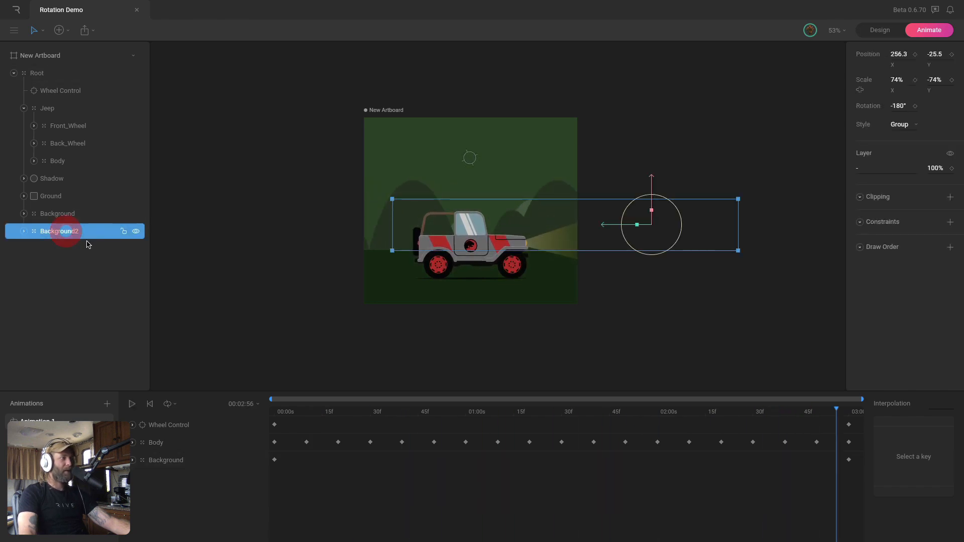
{"action": "left_click_drag", "start_coordinate": [283, 411], "coordinate": [272, 413]}
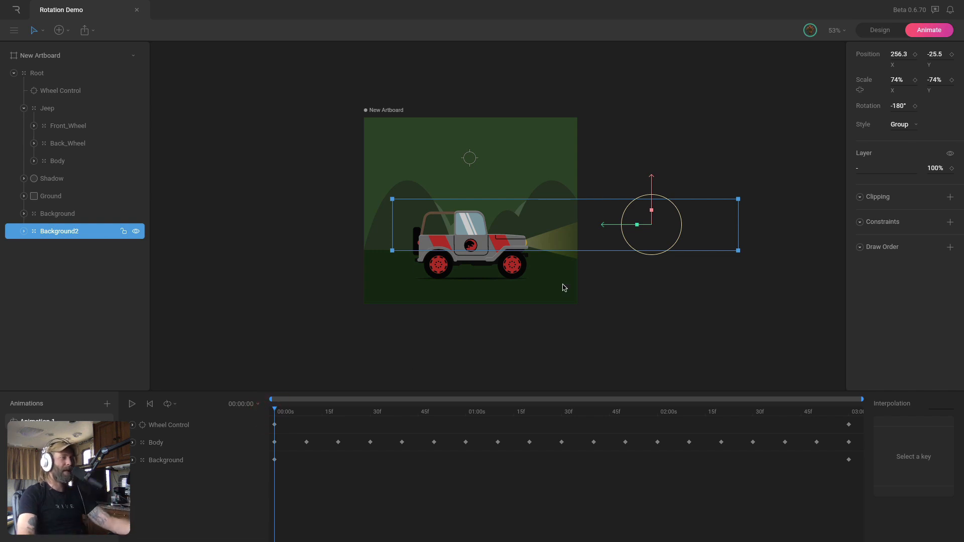
{"action": "left_click_drag", "start_coordinate": [590, 226], "coordinate": [541, 230]}
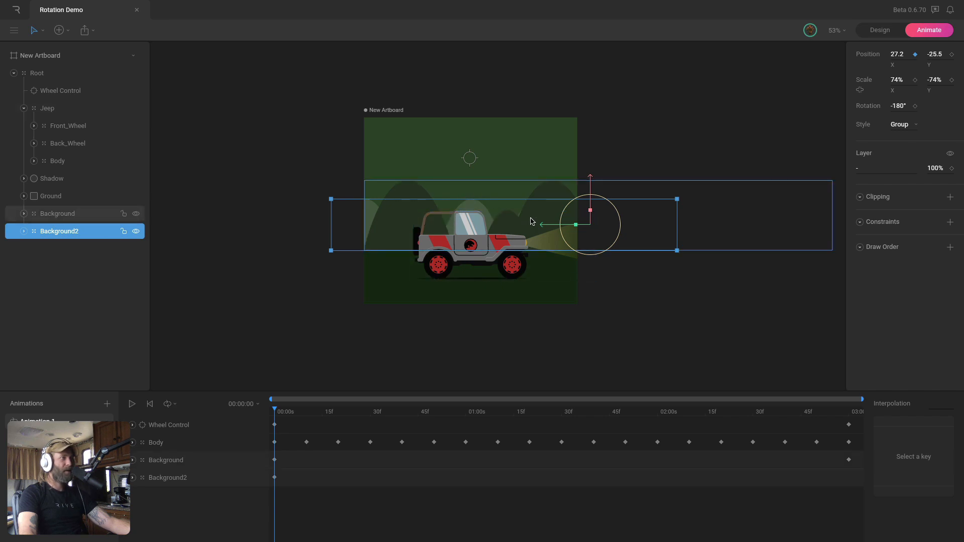
{"action": "left_click_drag", "start_coordinate": [350, 411], "coordinate": [893, 407]}
{"action": "left_click_drag", "start_coordinate": [543, 229], "coordinate": [364, 230]}
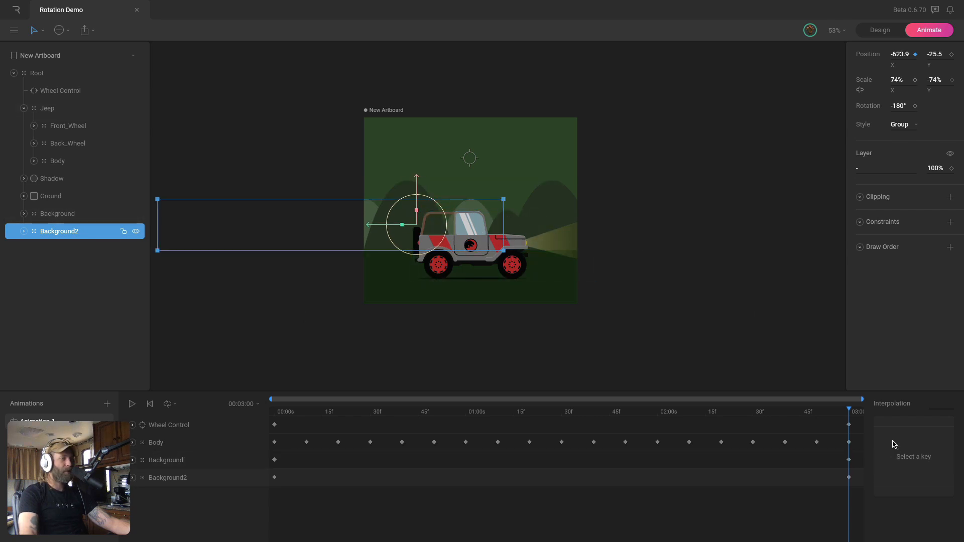
{"action": "left_click", "coordinate": [274, 413]}
{"action": "left_click", "coordinate": [656, 107]}
{"action": "key", "text": "space"}
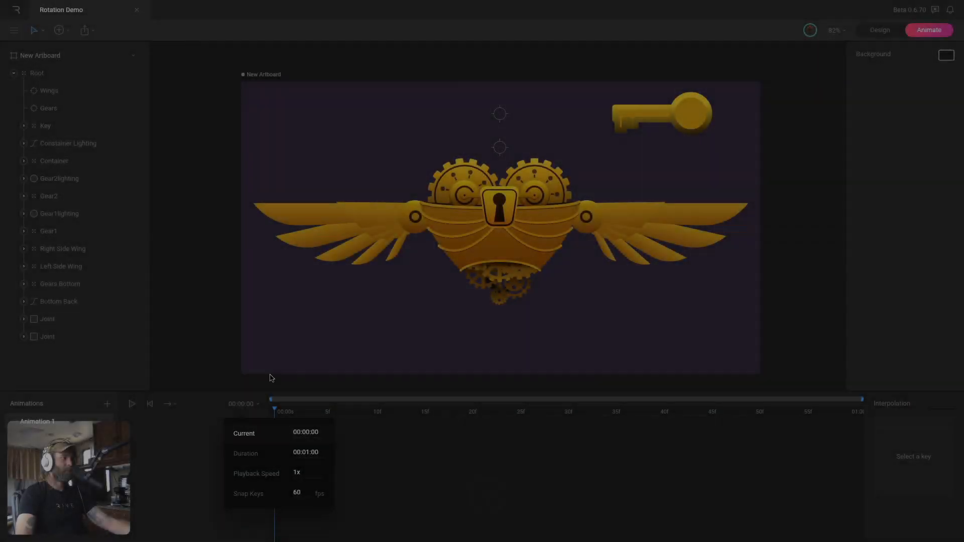
On the winged heart artboard, fold the wings by rotating the Wings target to about -109° at 00:00:00
{"action": "left_click", "coordinate": [217, 317]}
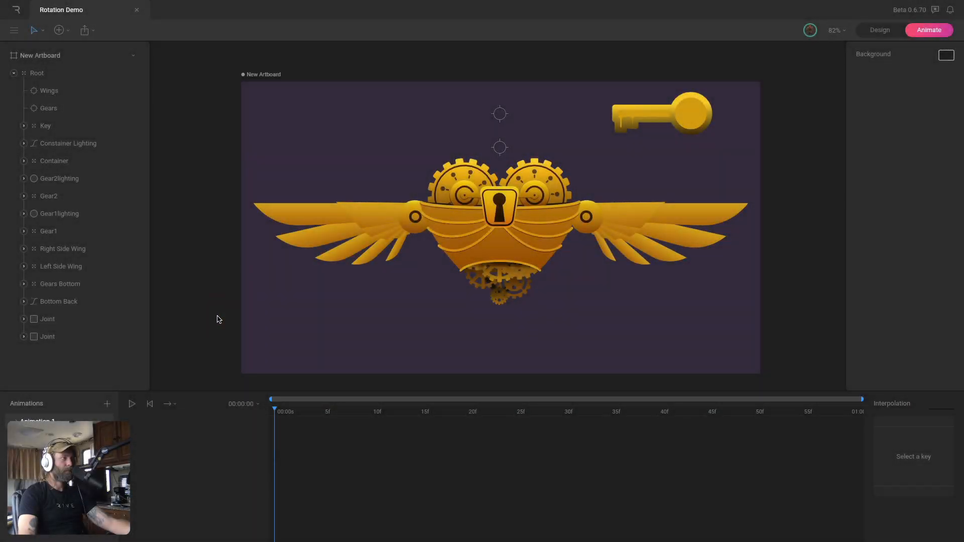
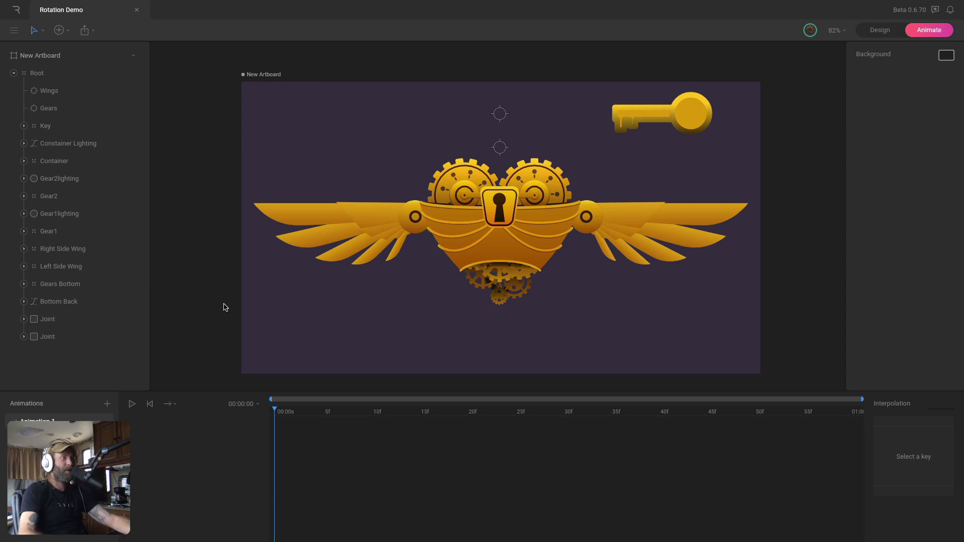
{"action": "left_click", "coordinate": [505, 148]}
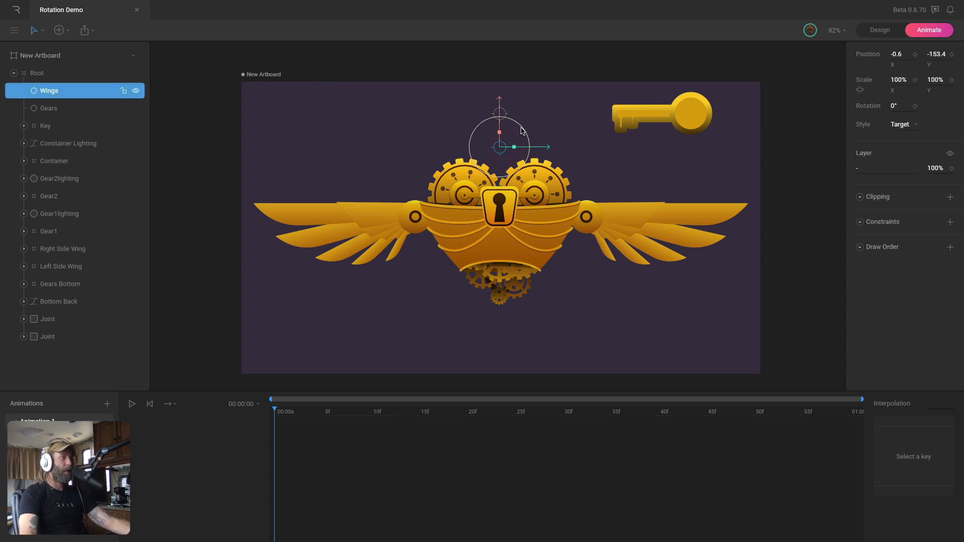
{"action": "mouse_move", "coordinate": [521, 131]}
{"action": "left_mouse_down"}
{"action": "mouse_move", "coordinate": [504, 115]}
{"action": "mouse_move", "coordinate": [464, 124]}
{"action": "left_mouse_up"}
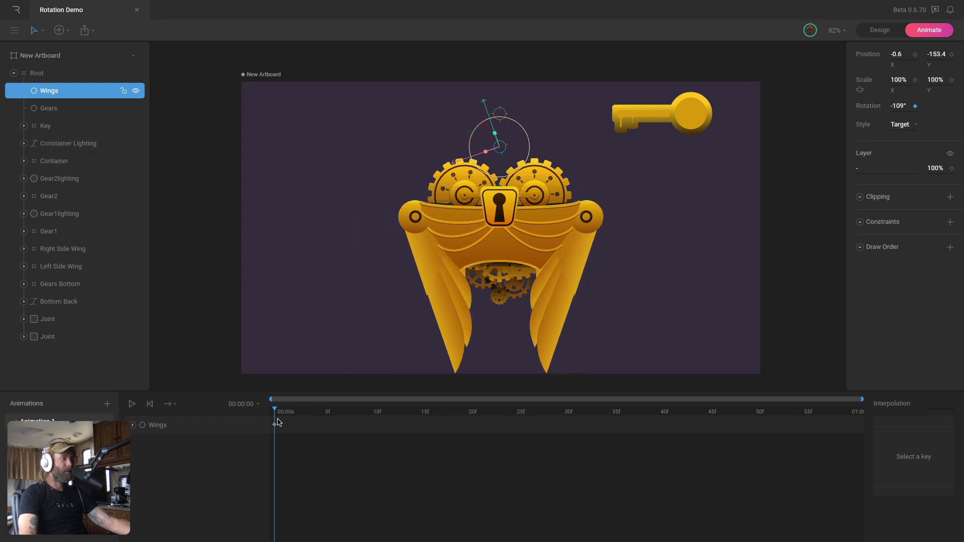
Key the Key group above the artboard at about 482.3, -379 at 00:00:00 and beside the keyhole at about 115.1, -18 at 00:00:30
{"action": "left_click", "coordinate": [699, 127]}
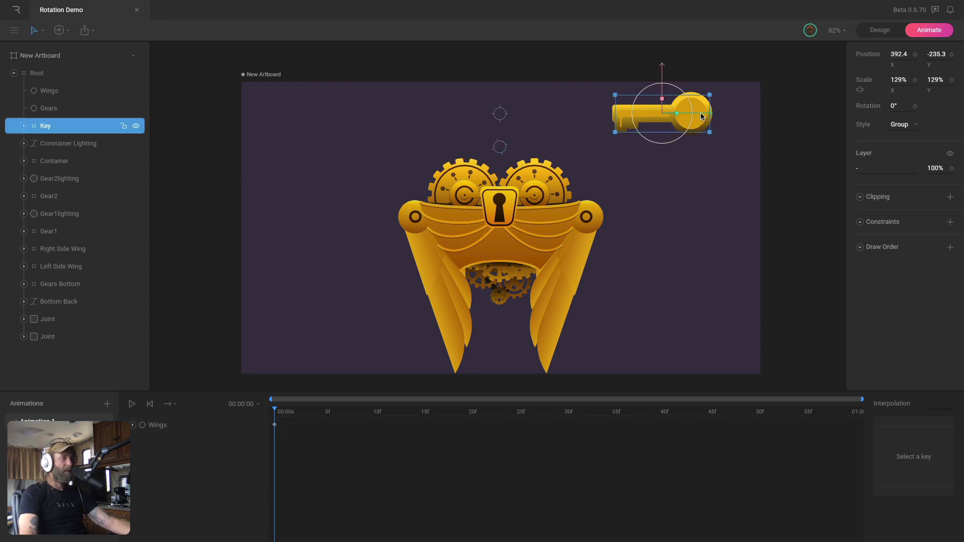
{"action": "left_click_drag", "start_coordinate": [701, 116], "coordinate": [734, 63]}
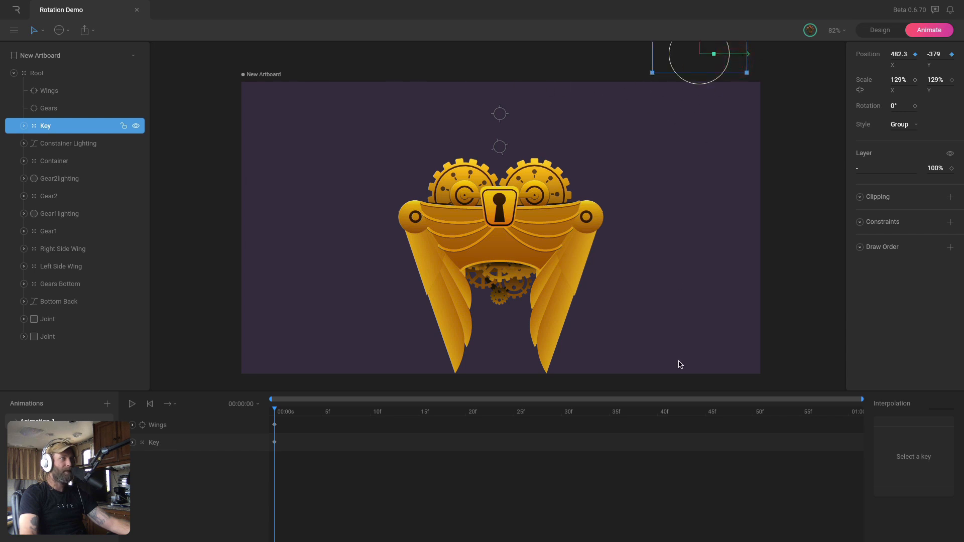
{"action": "left_click_drag", "start_coordinate": [341, 418], "coordinate": [559, 419]}
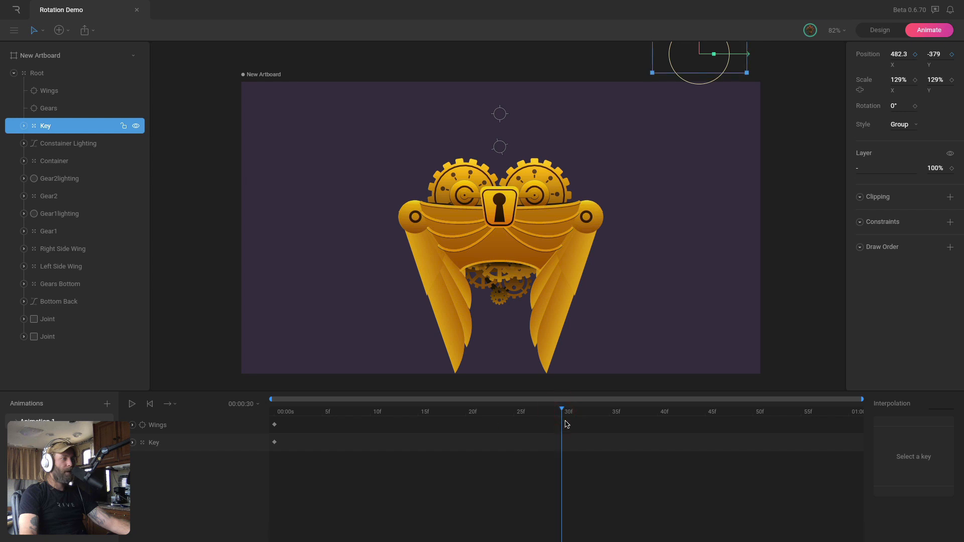
{"action": "scroll", "coordinate": [682, 190], "scroll_direction": "up", "scroll_amount": 2}
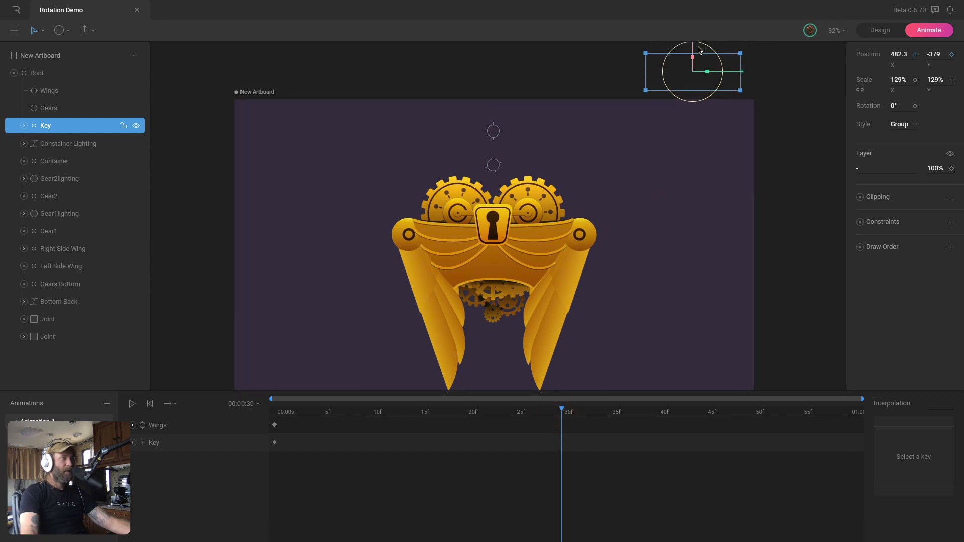
{"action": "left_click_drag", "start_coordinate": [692, 48], "coordinate": [560, 205]}
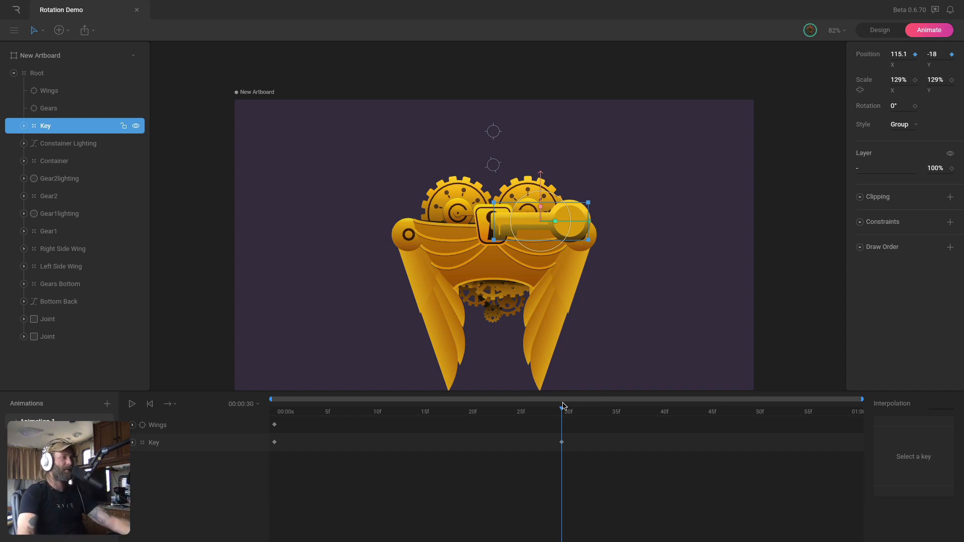
Key the Key's scale at 129% at 00:00:00, and at 00:00:30 squash its X scale to 0% inside the keyhole at about 0.1, -13.3
{"action": "left_click", "coordinate": [133, 443]}
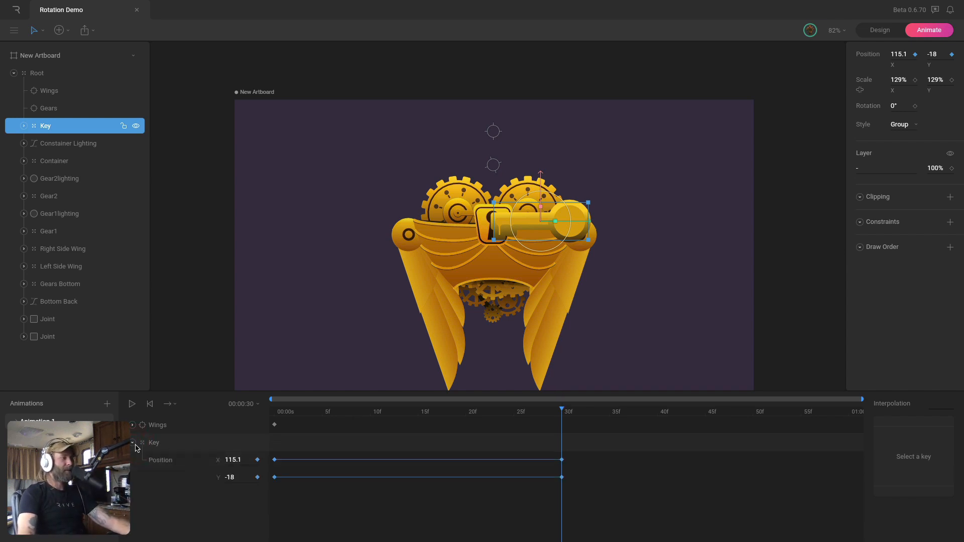
{"action": "left_click_drag", "start_coordinate": [318, 414], "coordinate": [192, 413]}
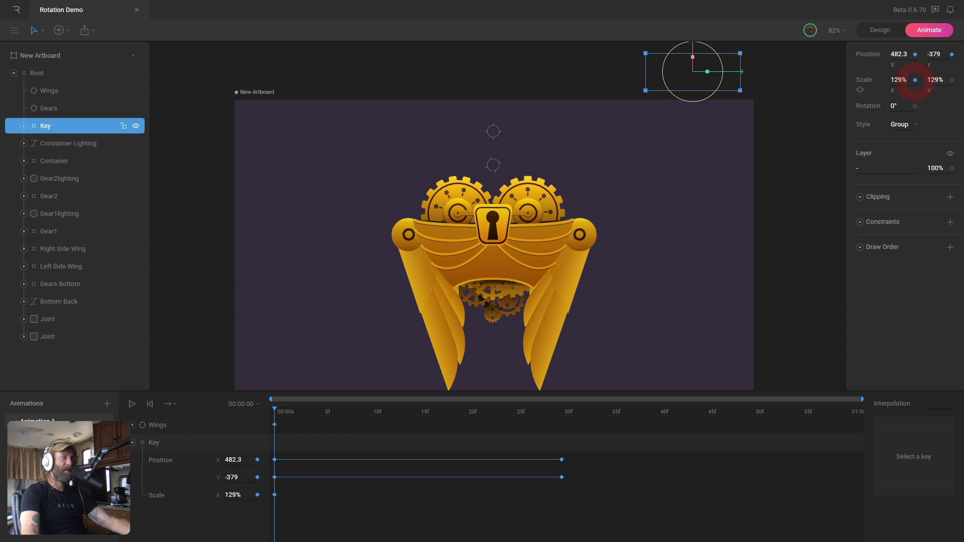
{"action": "left_click", "coordinate": [950, 80]}
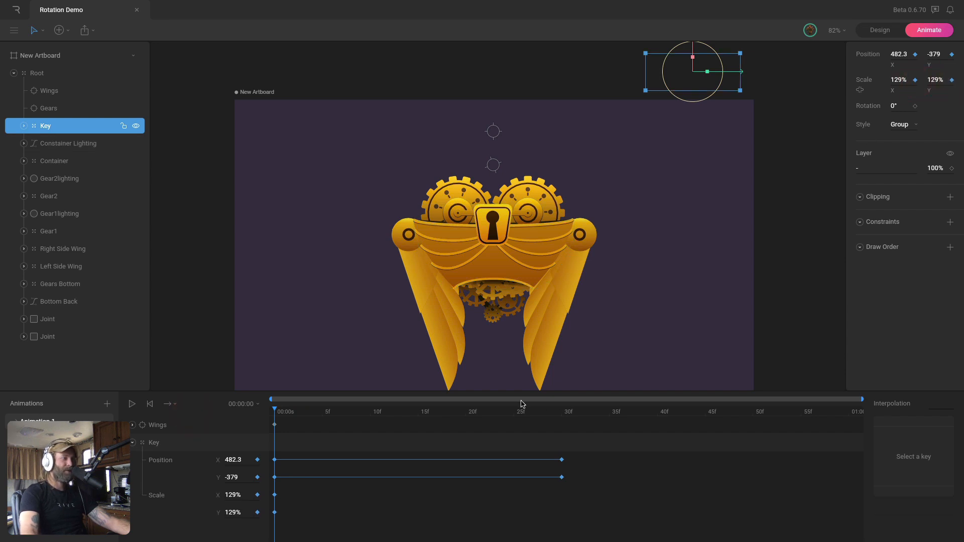
{"action": "left_click_drag", "start_coordinate": [522, 403], "coordinate": [557, 413]}
{"action": "left_click_drag", "start_coordinate": [555, 223], "coordinate": [445, 227]}
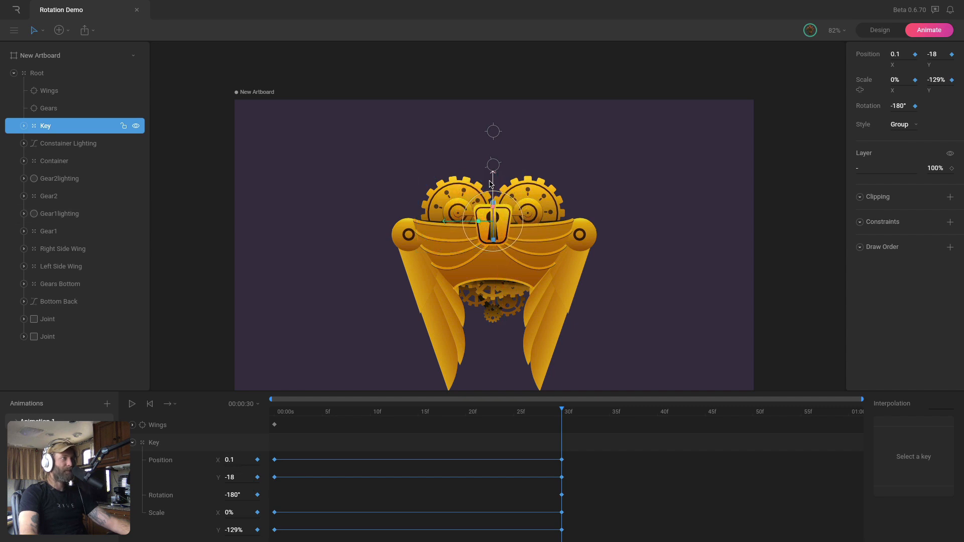
{"action": "left_click_drag", "start_coordinate": [491, 186], "coordinate": [490, 187]}
{"action": "left_click_drag", "start_coordinate": [490, 187], "coordinate": [490, 186]}
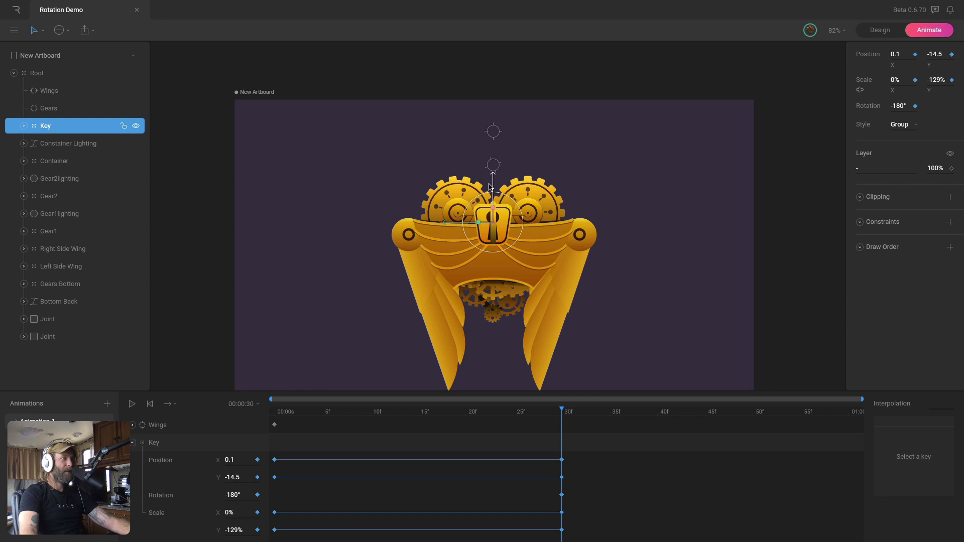
{"action": "left_click", "coordinate": [132, 442]}
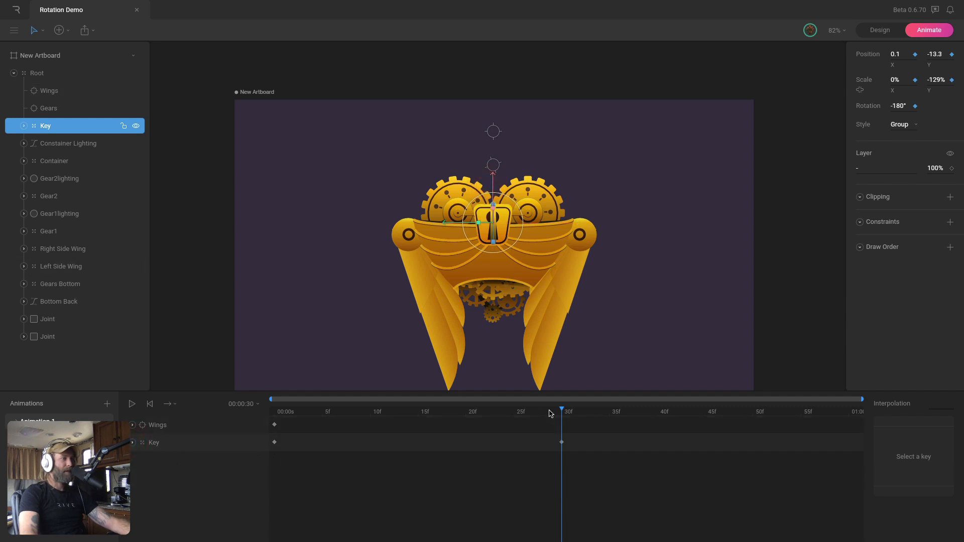
Scrub through the Key's motion and delete its Y scale keys and its rotation key
{"action": "left_click_drag", "start_coordinate": [552, 410], "coordinate": [408, 441]}
{"action": "left_click", "coordinate": [133, 443]}
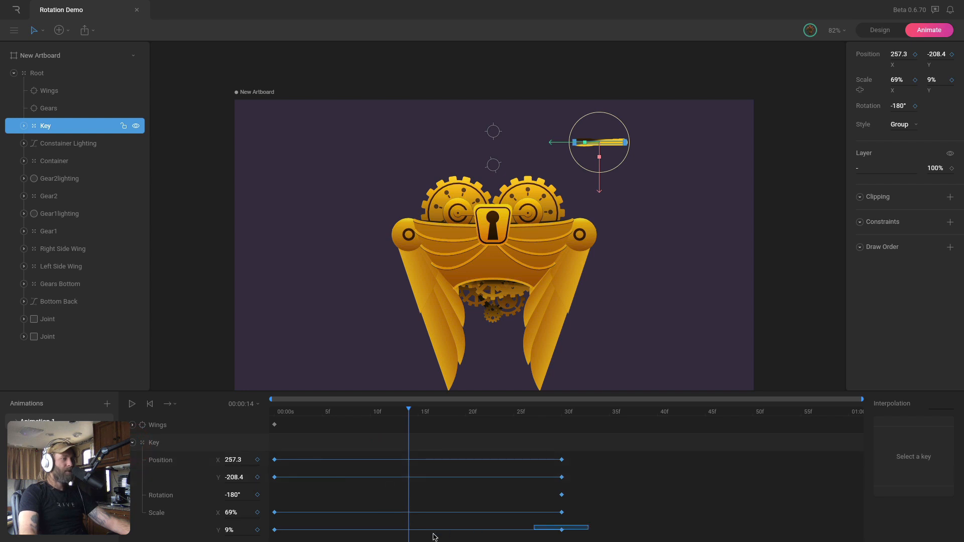
{"action": "left_click_drag", "start_coordinate": [435, 537], "coordinate": [271, 541]}
{"action": "key", "text": "Delete"}
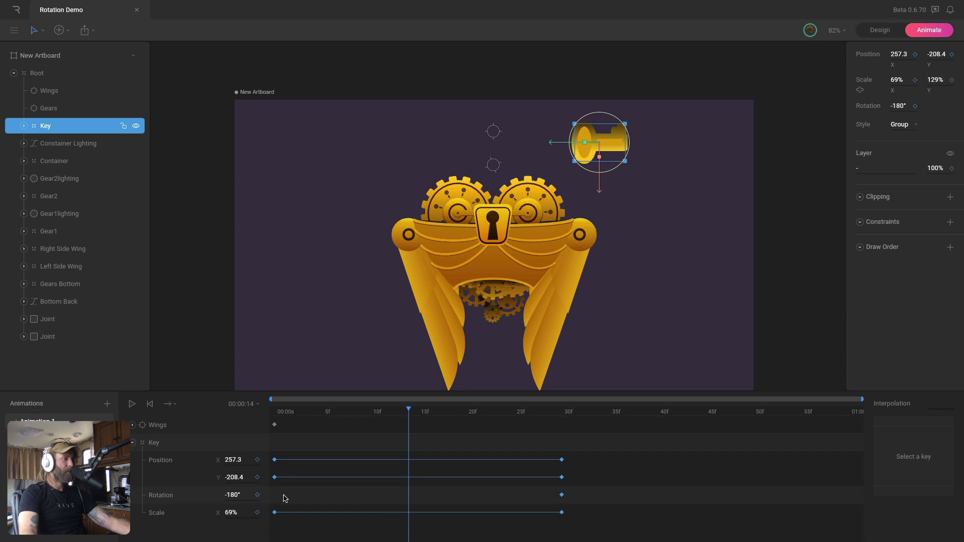
{"action": "left_click_drag", "start_coordinate": [577, 506], "coordinate": [553, 501]}
{"action": "key", "text": "Delete"}
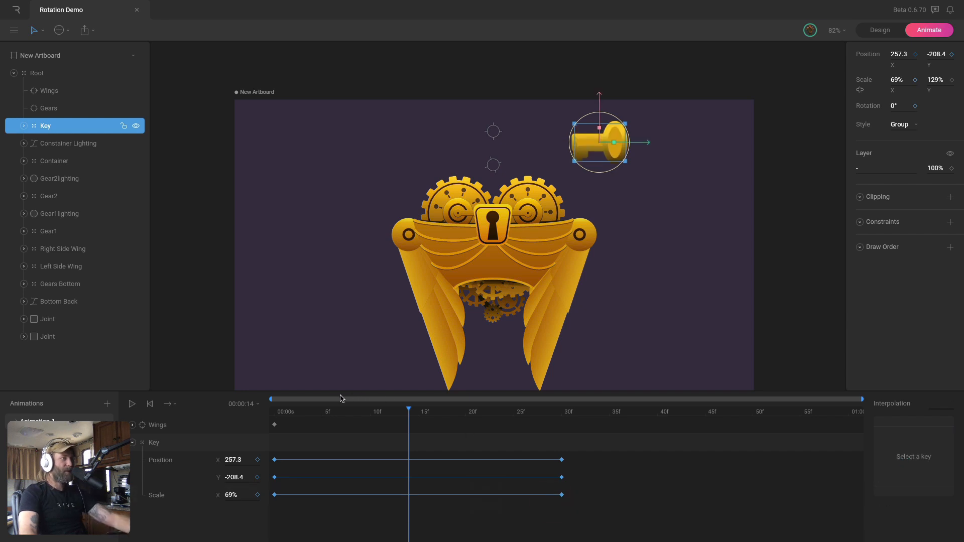
Return to 00:00:00, deselect the Key, and play its flight into the keyhole
{"action": "left_click", "coordinate": [304, 412]}
{"action": "left_click_drag", "start_coordinate": [288, 411], "coordinate": [140, 451]}
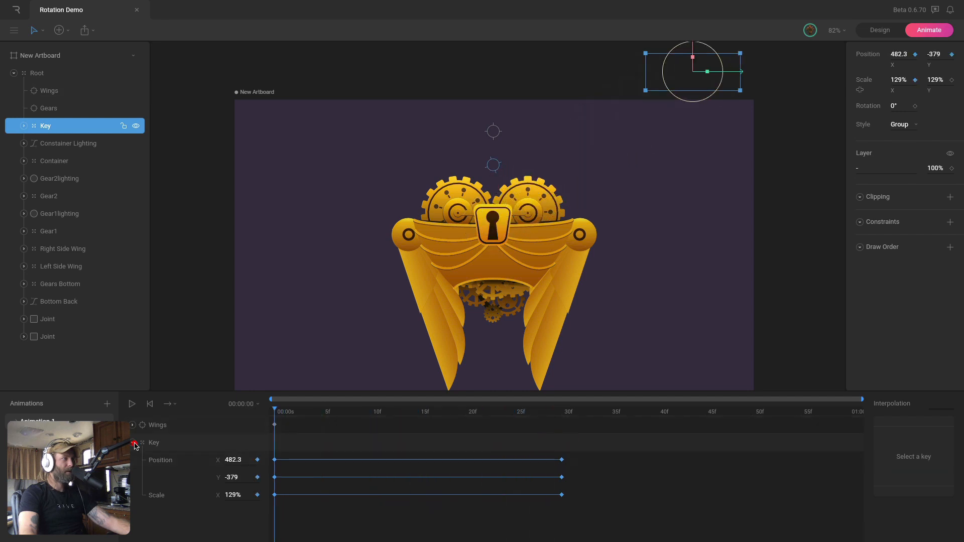
{"action": "left_click", "coordinate": [133, 443]}
{"action": "left_click", "coordinate": [800, 195]}
{"action": "key", "text": "space"}
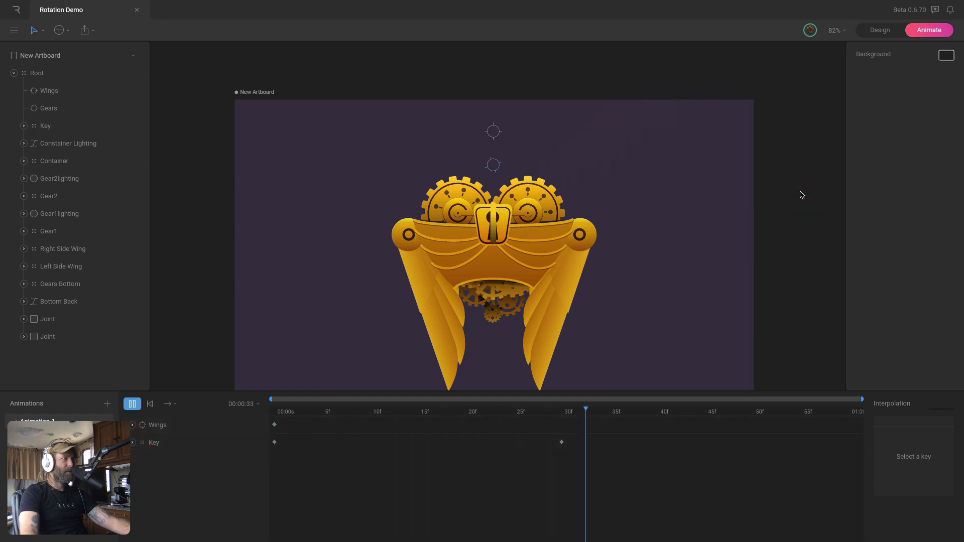
{"action": "key", "text": "space"}
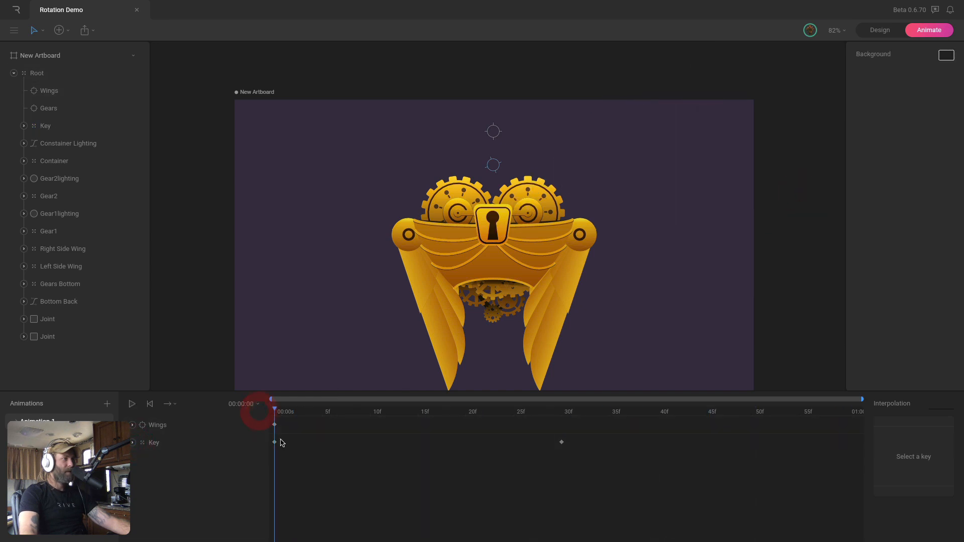
Set the interpolation of the Key's keys at 00:00:00 and 00:00:30 to Cubic
{"action": "left_click", "coordinate": [274, 441]}
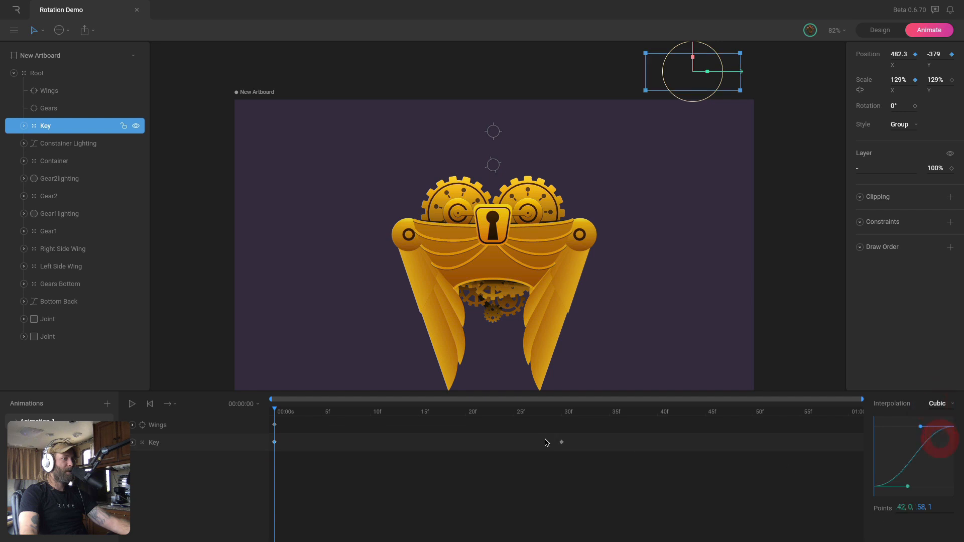
{"action": "left_click_drag", "start_coordinate": [575, 438], "coordinate": [266, 465]}
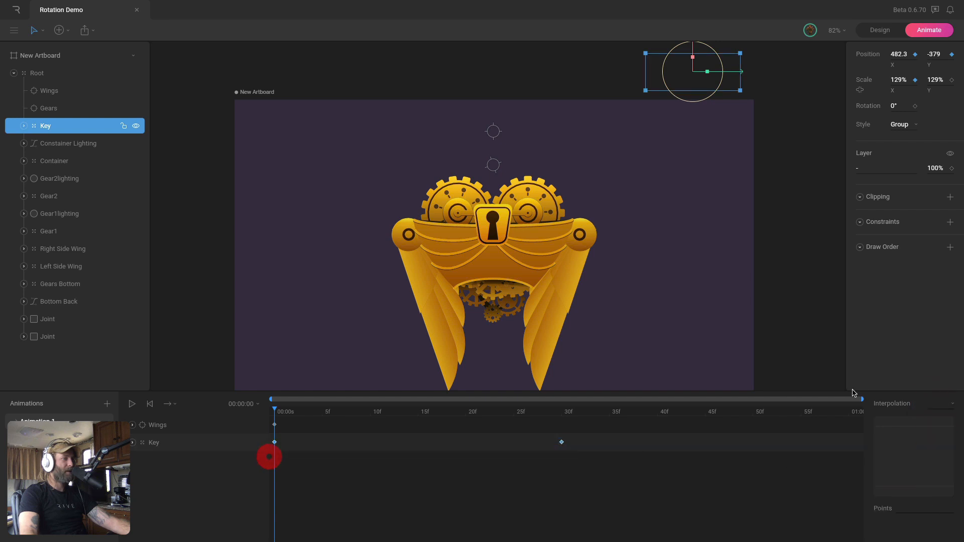
{"action": "left_click", "coordinate": [940, 407]}
{"action": "left_click", "coordinate": [937, 442]}
Deselect the Key and replay its eased motion from 00:00:00
{"action": "key", "text": "space"}
{"action": "left_click", "coordinate": [804, 326]}
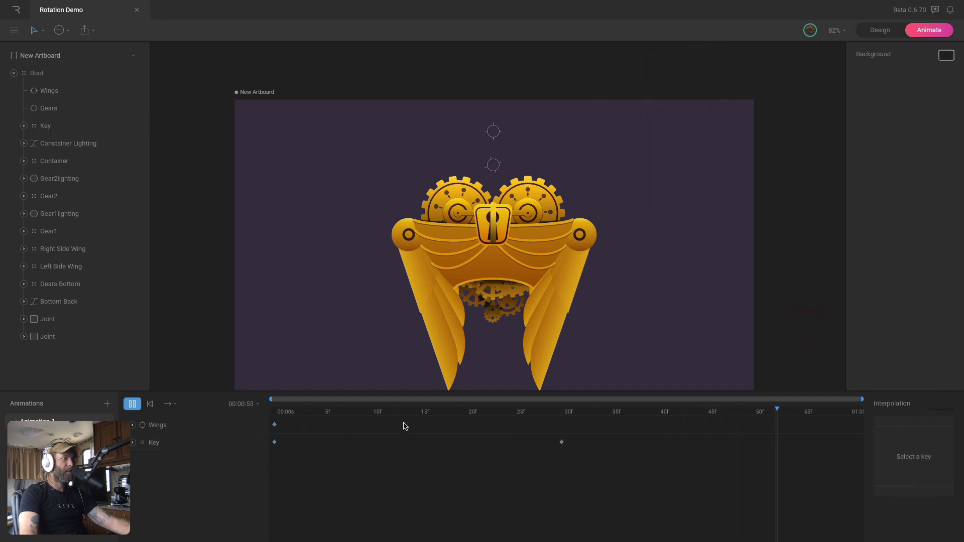
{"action": "left_click_drag", "start_coordinate": [354, 410], "coordinate": [253, 415]}
{"action": "key", "text": "space"}
{"action": "key", "text": "space"}
{"action": "key", "text": "space"}
{"action": "key", "text": "space"}
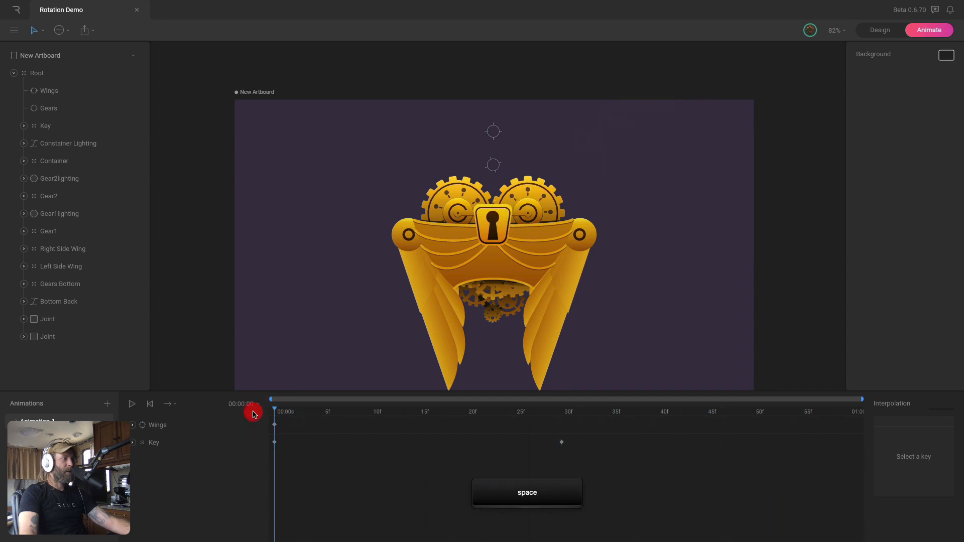
Add a rotation keyframe of 0° for the Key at 00:00:35
{"action": "left_click_drag", "start_coordinate": [323, 420], "coordinate": [558, 442]}
{"action": "left_click", "coordinate": [133, 442]}
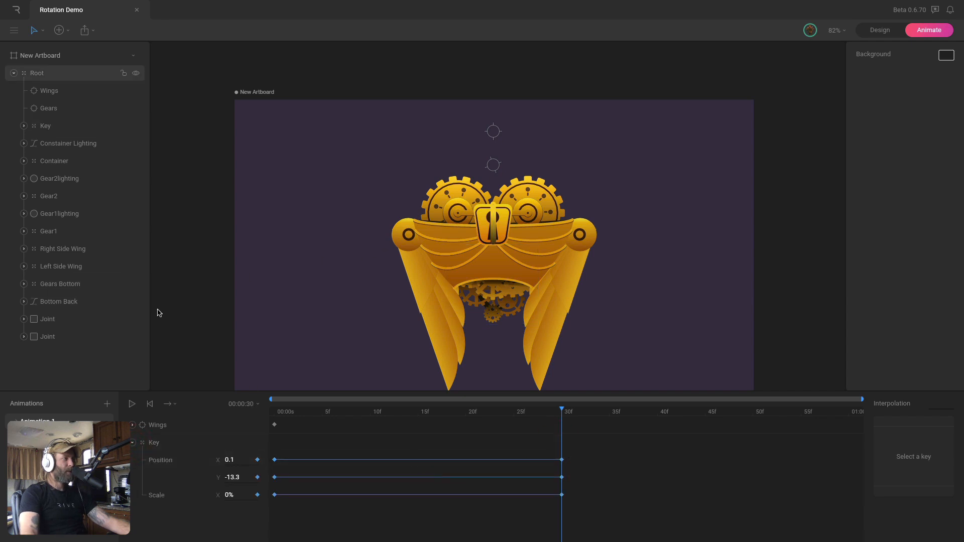
{"action": "left_click", "coordinate": [50, 126]}
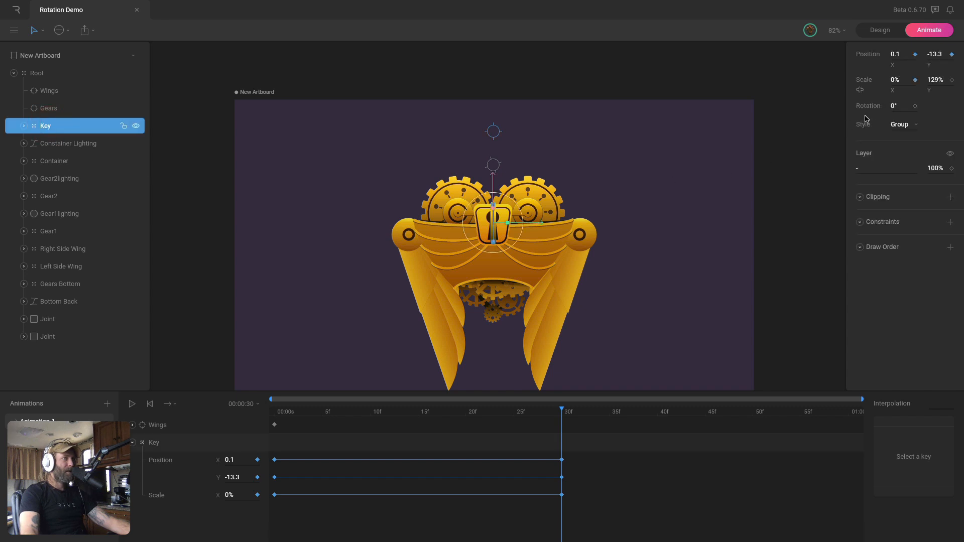
{"action": "left_click_drag", "start_coordinate": [575, 412], "coordinate": [609, 419]}
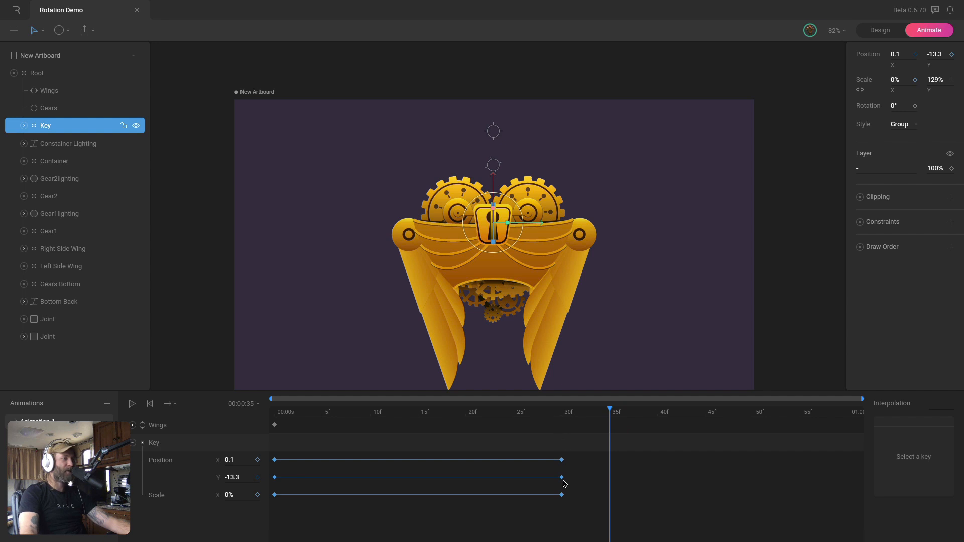
{"action": "left_click", "coordinate": [915, 106]}
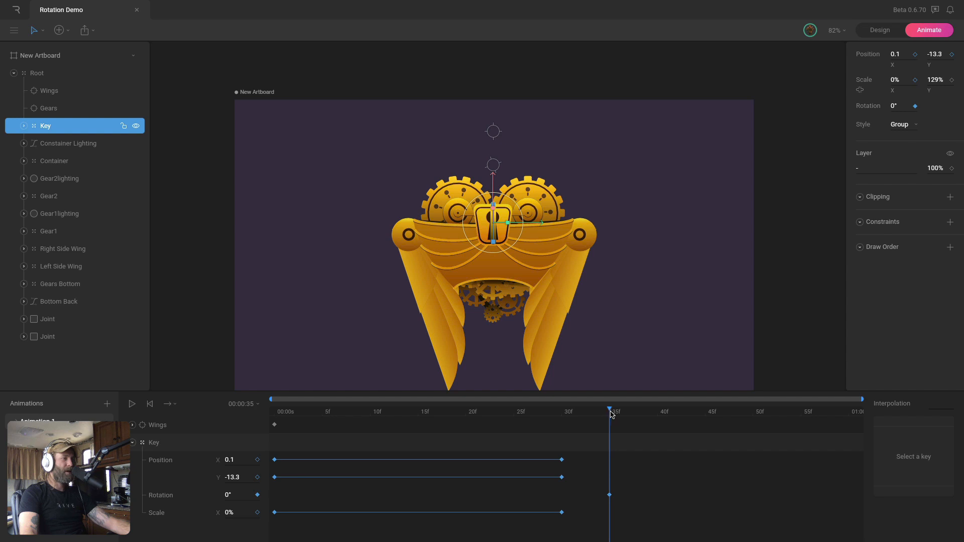
Rotate the Key to about 108° at 00:00:40 and set its rotation to about 90° at 00:00:45
{"action": "left_click_drag", "start_coordinate": [611, 414], "coordinate": [655, 421]}
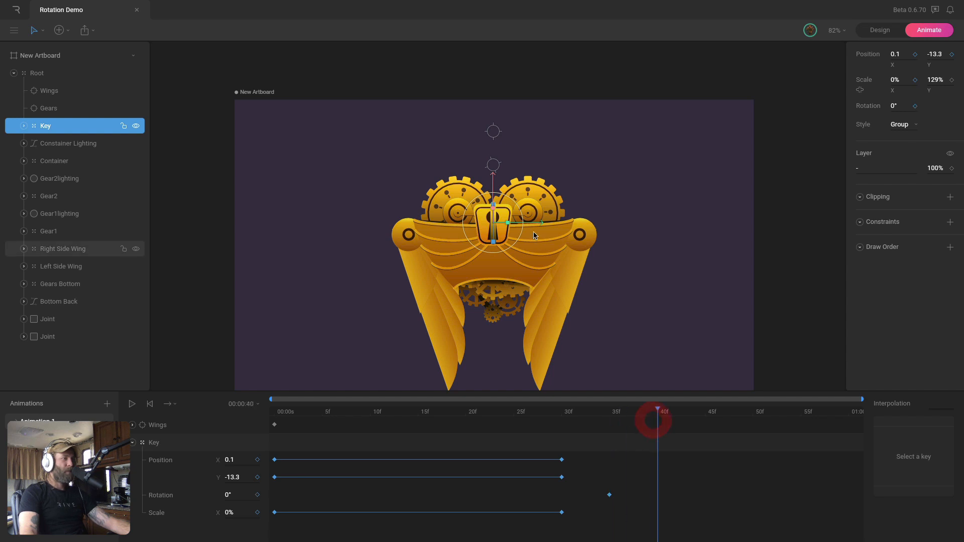
{"action": "mouse_move", "coordinate": [519, 211]}
{"action": "left_mouse_down"}
{"action": "mouse_move", "coordinate": [526, 237]}
{"action": "mouse_move", "coordinate": [512, 275]}
{"action": "left_mouse_up"}
{"action": "left_click_drag", "start_coordinate": [663, 413], "coordinate": [713, 416]}
{"action": "key", "text": "shift"}
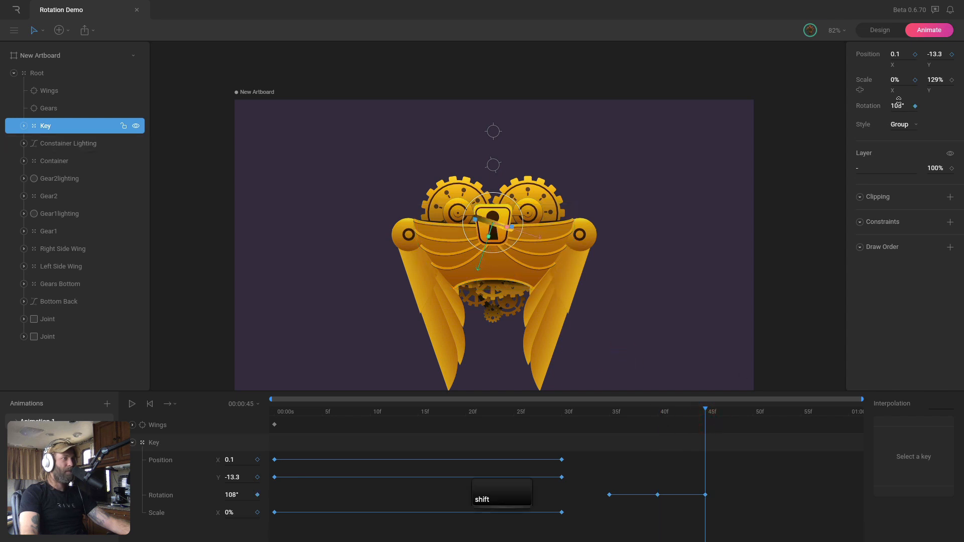
{"action": "left_click_drag", "start_coordinate": [898, 109], "coordinate": [899, 113]}
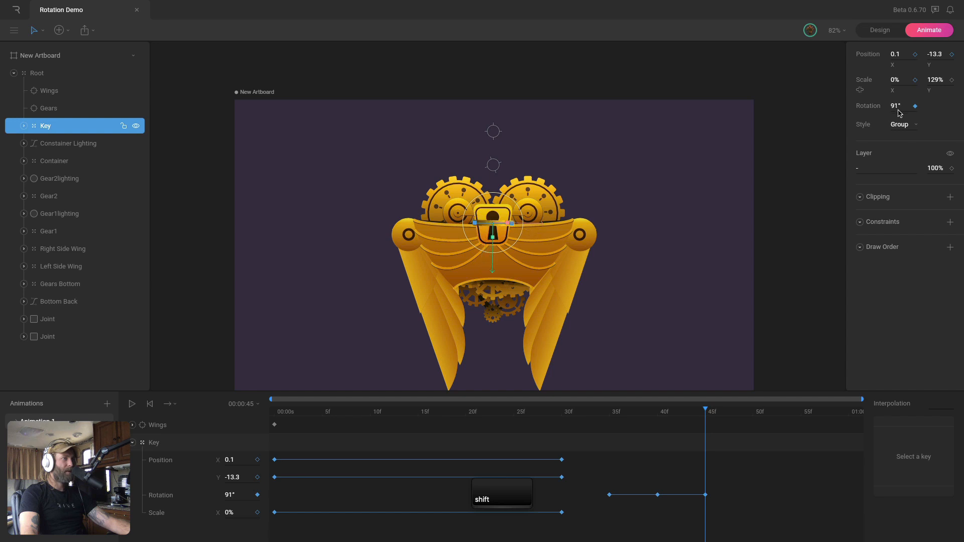
Set the Key's three rotation keyframes to Cubic interpolation and play the animation from 00:00:00
{"action": "left_click_drag", "start_coordinate": [706, 412], "coordinate": [245, 417]}
{"action": "left_click_drag", "start_coordinate": [593, 485], "coordinate": [733, 523]}
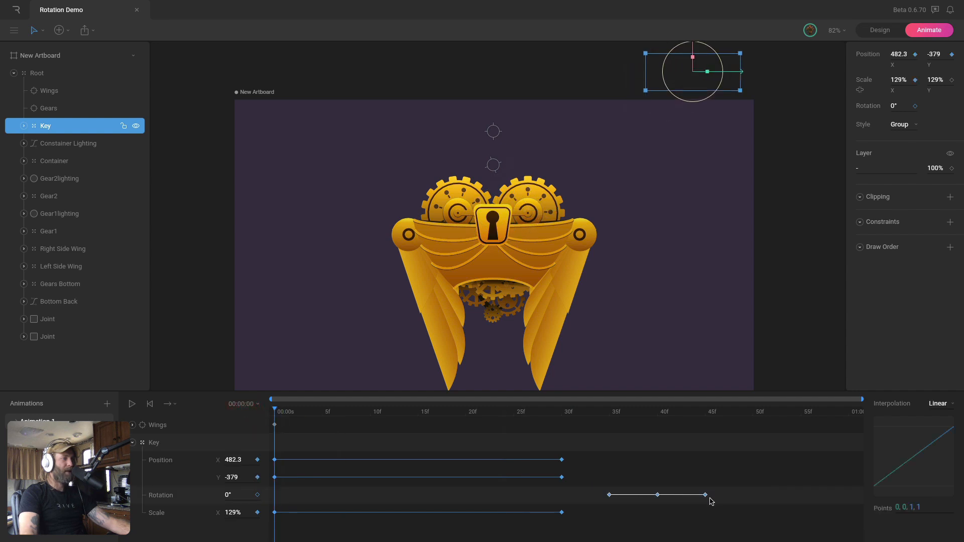
{"action": "left_click", "coordinate": [937, 405]}
{"action": "left_click", "coordinate": [941, 431]}
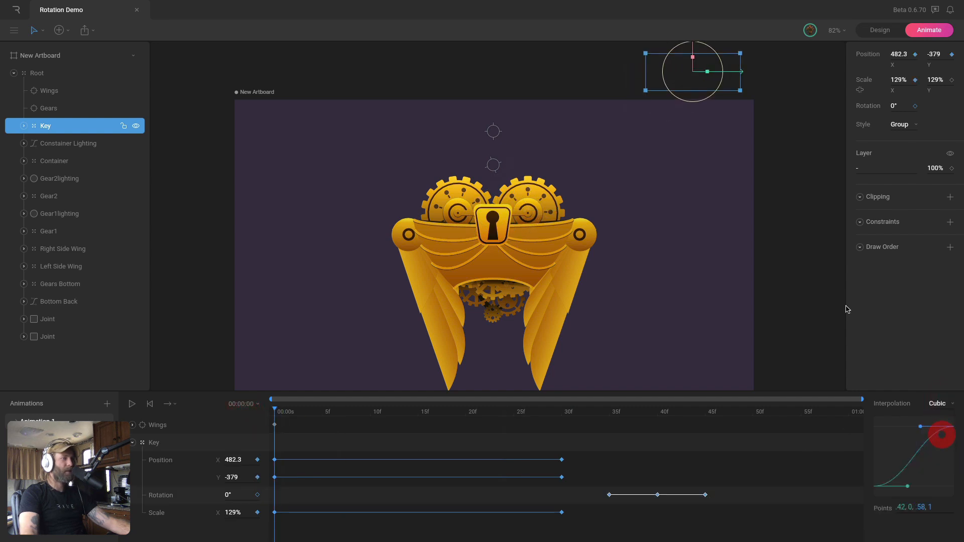
{"action": "left_click", "coordinate": [809, 267]}
{"action": "key", "text": "space"}
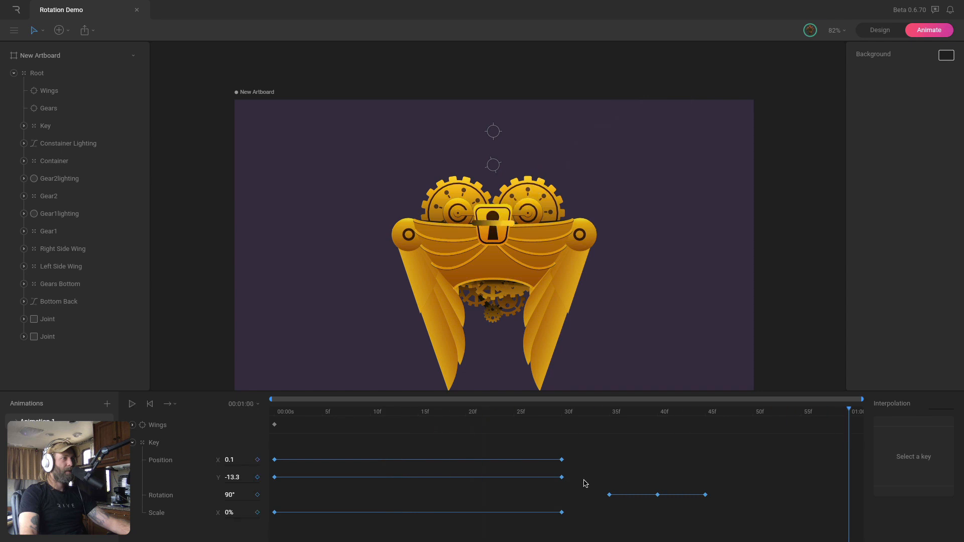
Shift the Key's rotation keyframes five frames later, to start at 00:00:40, and replay from 00:00:00
{"action": "left_click_drag", "start_coordinate": [704, 517], "coordinate": [718, 520]}
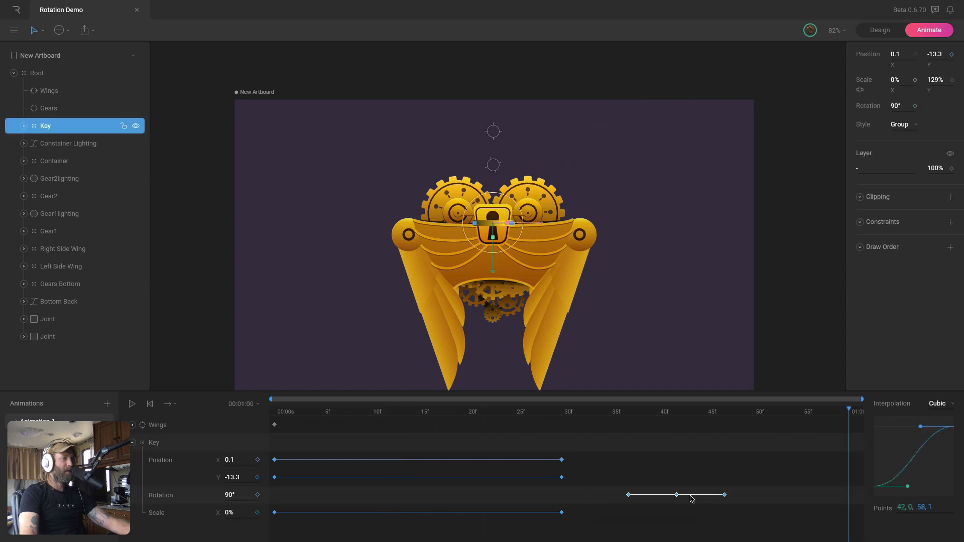
{"action": "left_click_drag", "start_coordinate": [657, 414], "coordinate": [256, 426]}
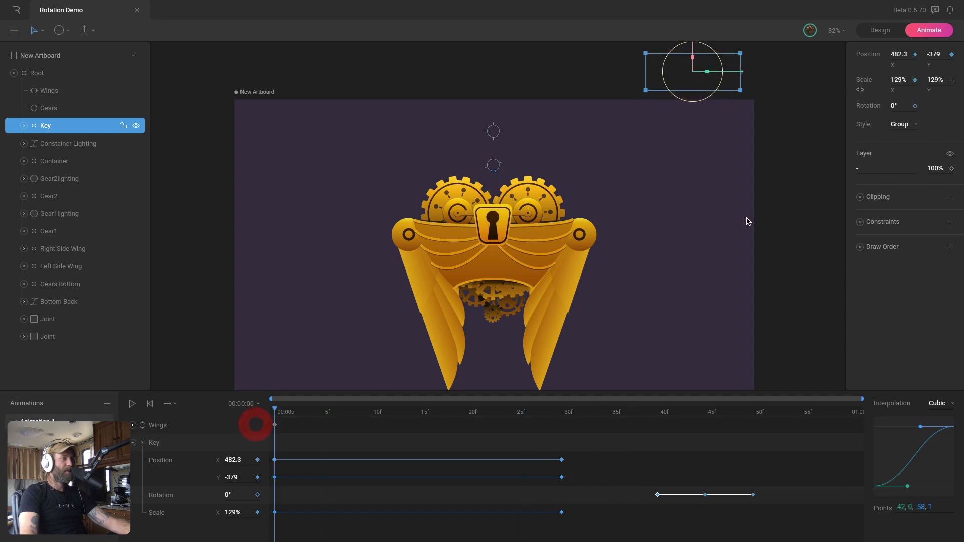
{"action": "left_click", "coordinate": [783, 180]}
{"action": "key", "text": "space"}
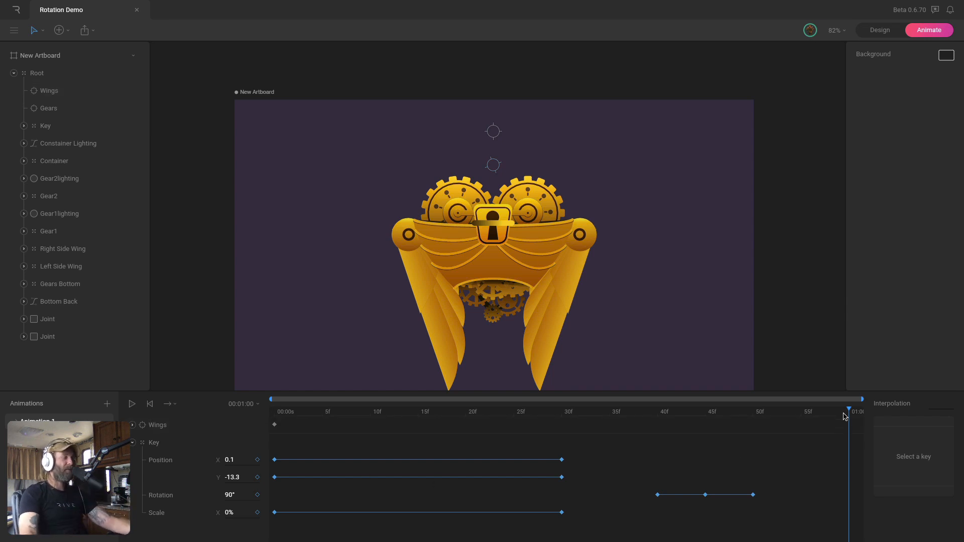
Set the animation duration to 00:03:00 and extend the visible timeline to its full length
{"action": "left_click", "coordinate": [232, 404]}
{"action": "left_click", "coordinate": [319, 454]}
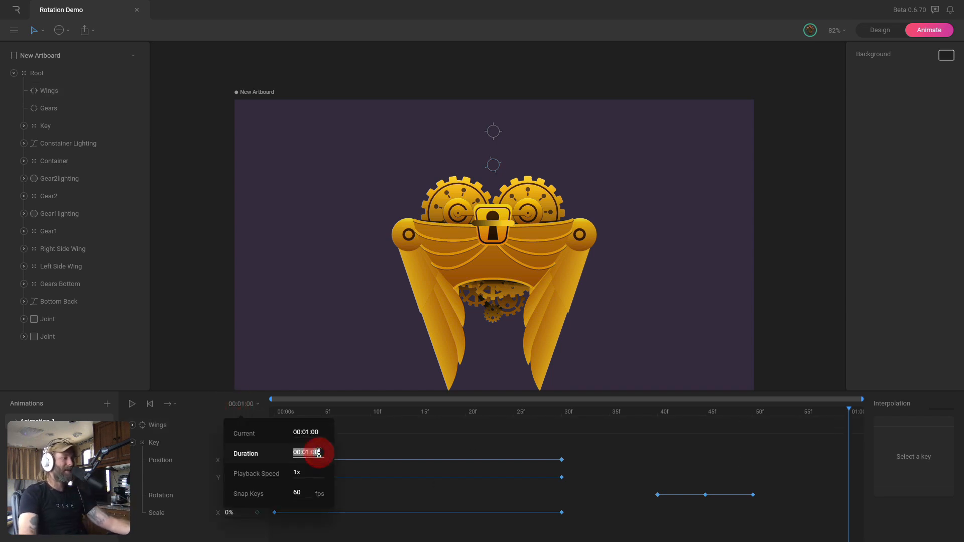
{"action": "type", "text": "3"}
{"action": "key", "text": "Return"}
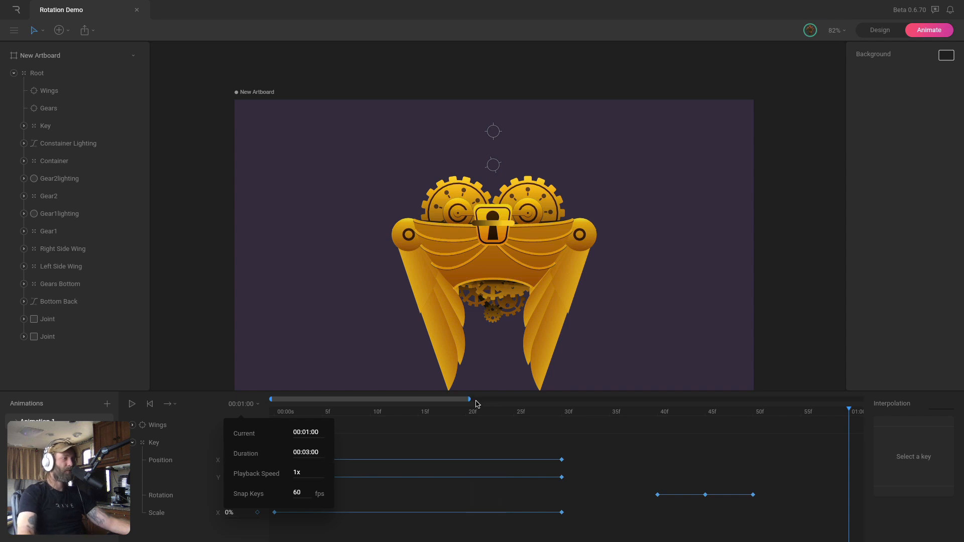
{"action": "left_click_drag", "start_coordinate": [476, 403], "coordinate": [887, 394]}
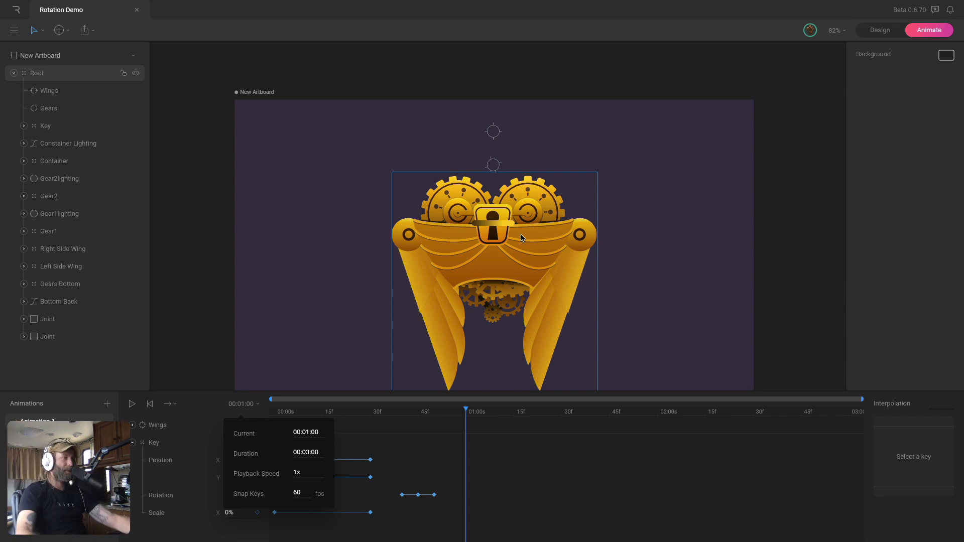
{"action": "left_click_drag", "start_coordinate": [668, 249], "coordinate": [669, 216]}
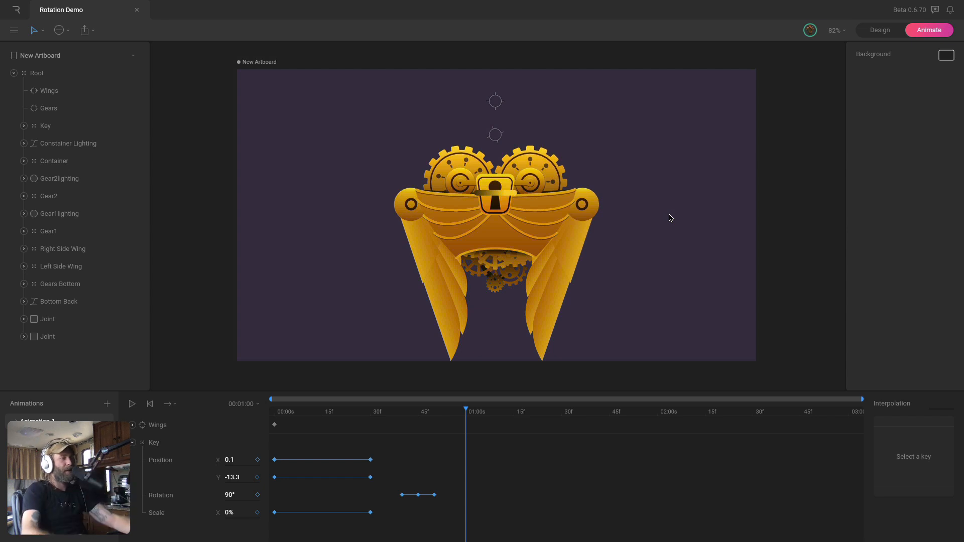
Place the Wings target's -109° rotation keyframe at 00:01:00 instead of the timeline start
{"action": "left_click", "coordinate": [65, 106]}
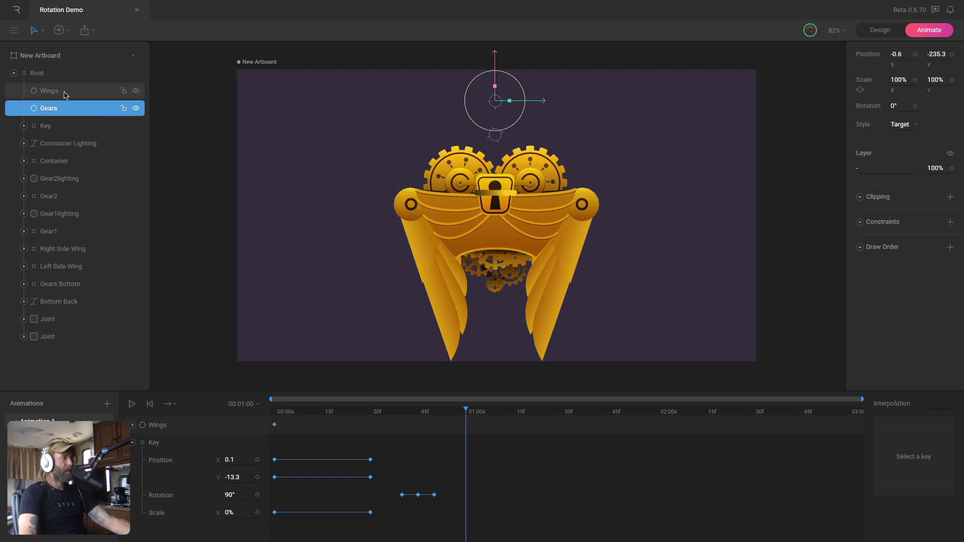
{"action": "left_click", "coordinate": [64, 89]}
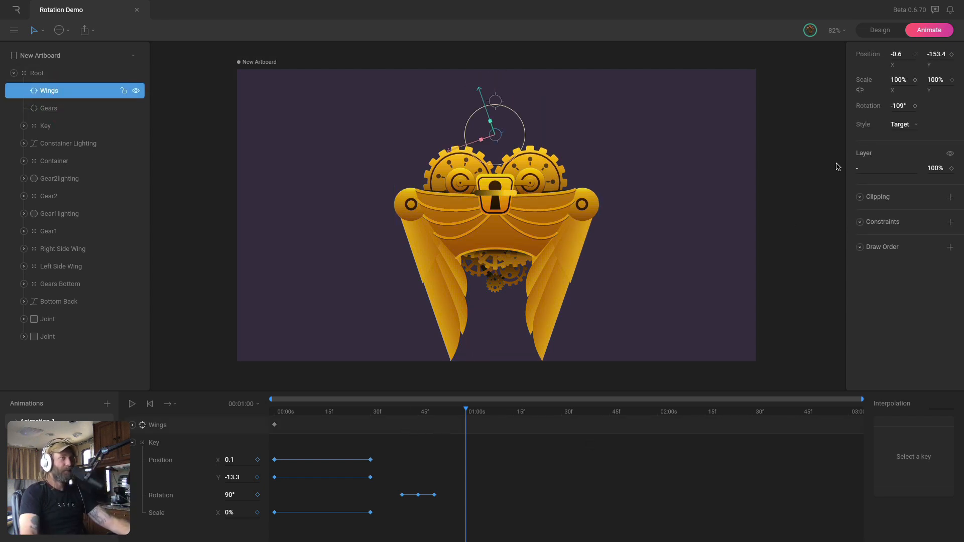
{"action": "left_click", "coordinate": [132, 426]}
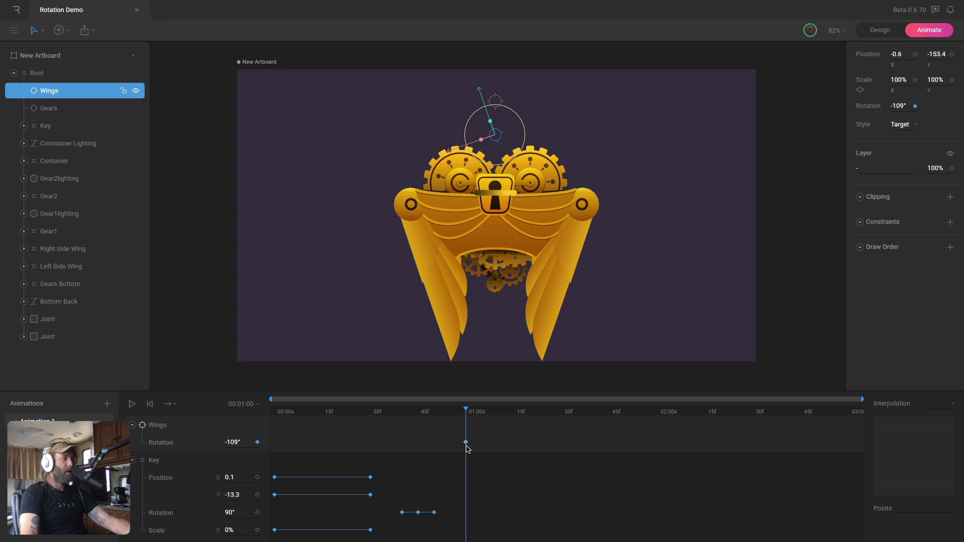
{"action": "left_click", "coordinate": [466, 442]}
Rotate the Wings target to 9° at 00:02:00 so that the wings spread open
{"action": "left_click_drag", "start_coordinate": [467, 410], "coordinate": [657, 425]}
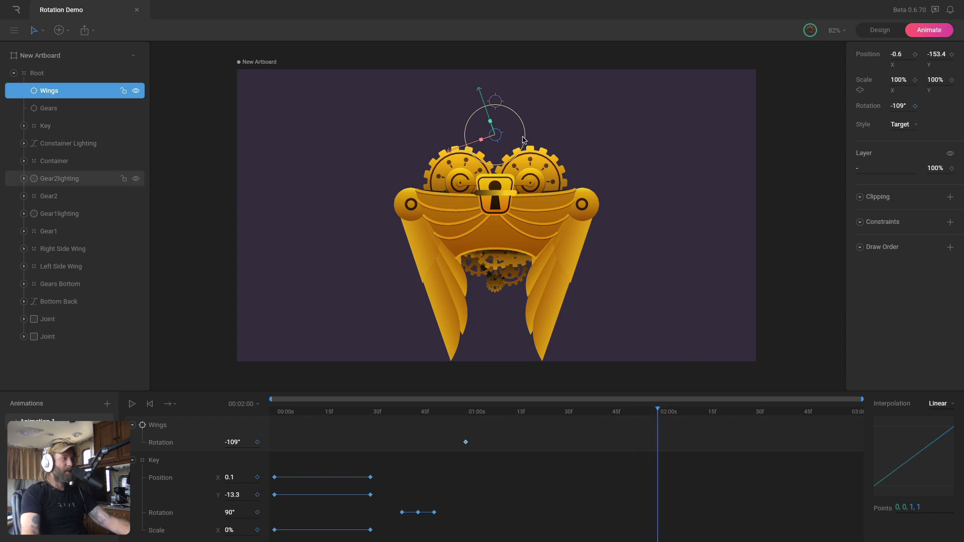
{"action": "mouse_move", "coordinate": [520, 121]}
{"action": "left_mouse_down"}
{"action": "mouse_move", "coordinate": [531, 152]}
{"action": "mouse_move", "coordinate": [508, 212]}
{"action": "left_mouse_up"}
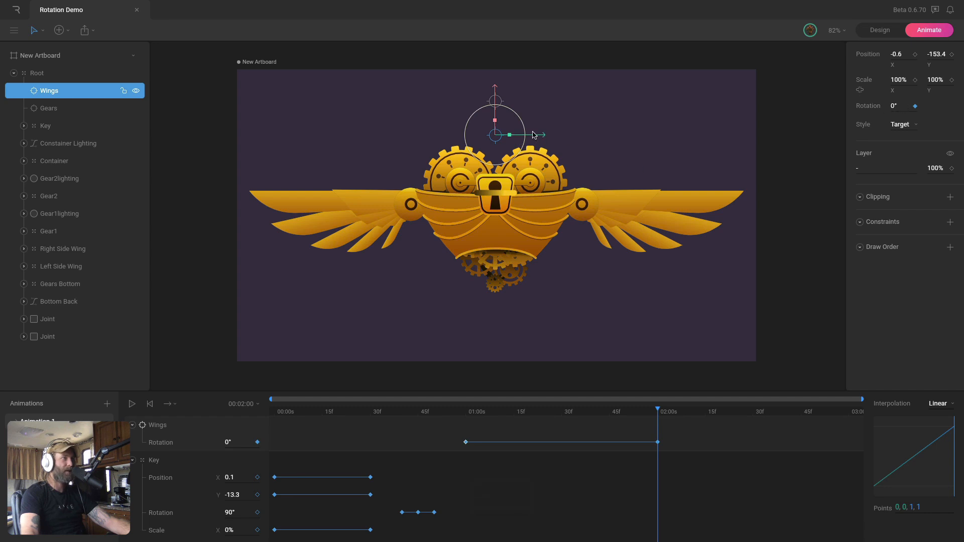
{"action": "left_click_drag", "start_coordinate": [520, 122], "coordinate": [523, 129]}
Rotate the Wings target back to -3° at 00:02:10
{"action": "left_click_drag", "start_coordinate": [664, 411], "coordinate": [705, 415]}
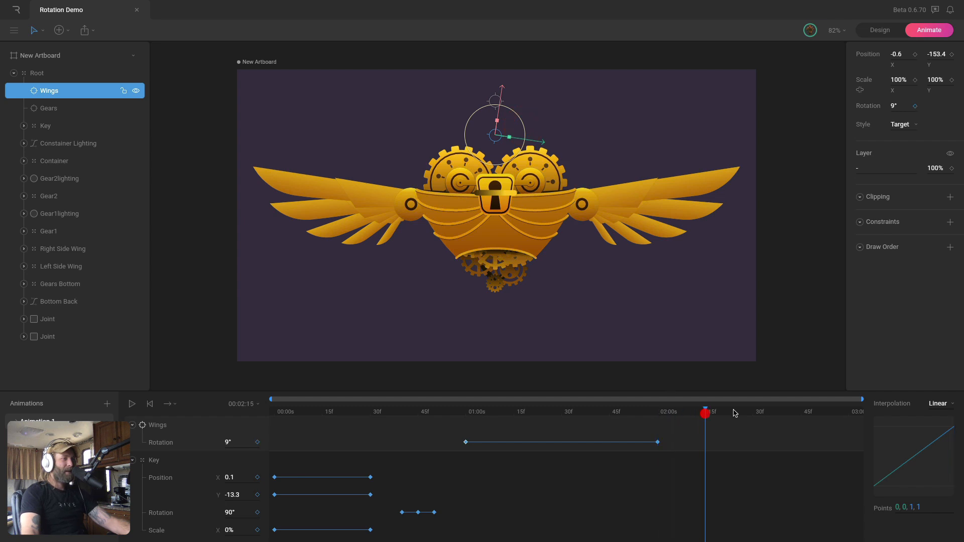
{"action": "left_click_drag", "start_coordinate": [862, 397], "coordinate": [756, 401]}
{"action": "left_click", "coordinate": [759, 412]}
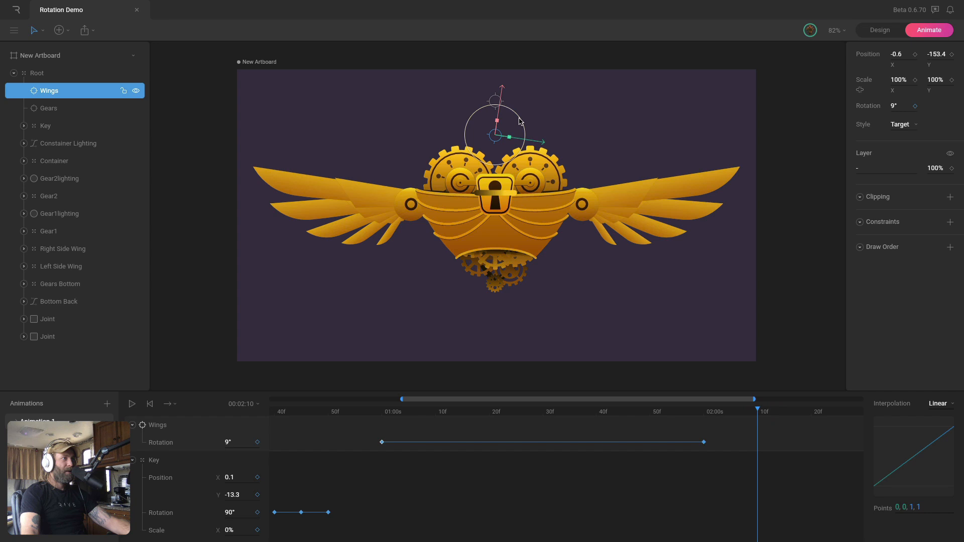
{"action": "left_click_drag", "start_coordinate": [520, 121], "coordinate": [517, 112]}
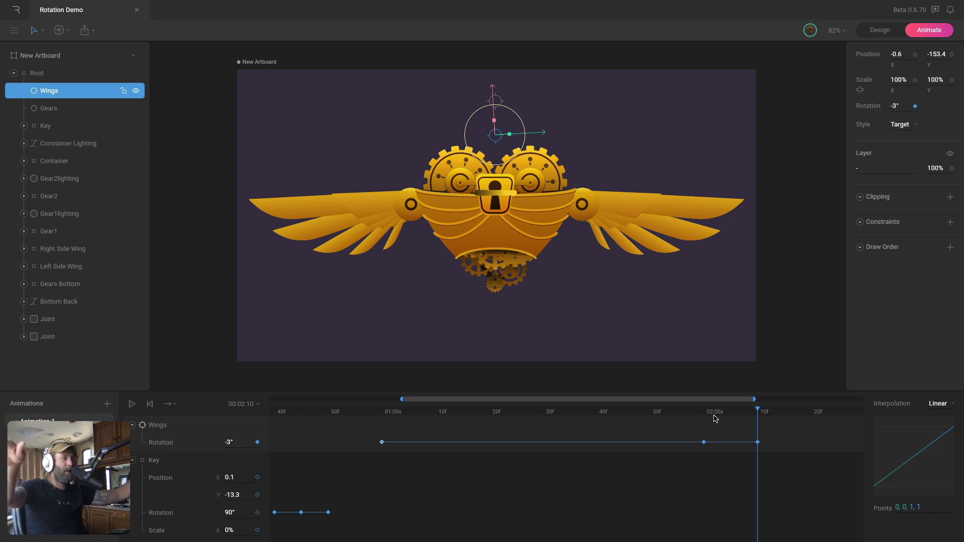
Set the Wings target's rotation to 0° at 00:02:20
{"action": "left_click_drag", "start_coordinate": [768, 411], "coordinate": [812, 412]}
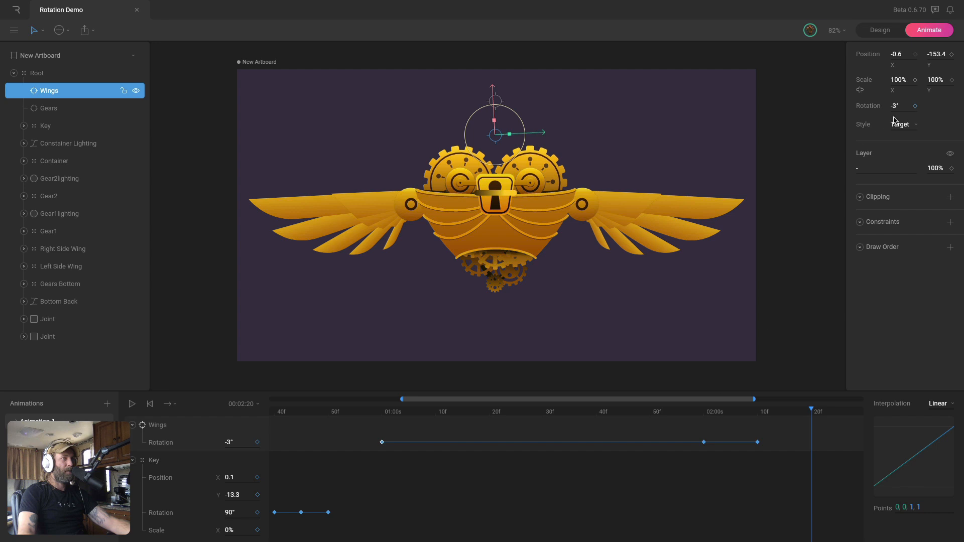
{"action": "type", "text": "0"}
{"action": "key", "text": "Return"}
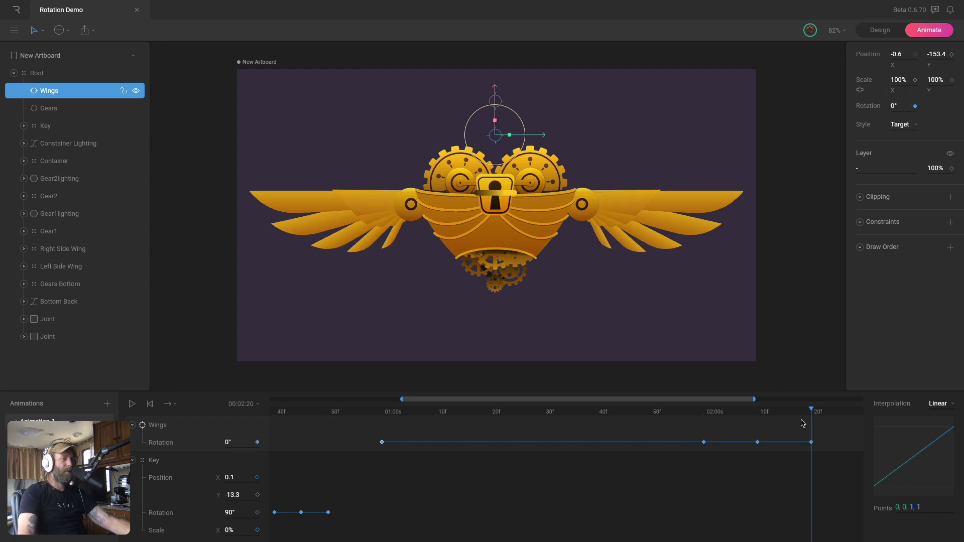
Set all four rotation keyframes of the Wings target to Cubic interpolation
{"action": "left_click_drag", "start_coordinate": [800, 413], "coordinate": [666, 412]}
{"action": "left_click_drag", "start_coordinate": [809, 433], "coordinate": [364, 451]}
{"action": "left_click", "coordinate": [939, 405]}
{"action": "left_click", "coordinate": [942, 434]}
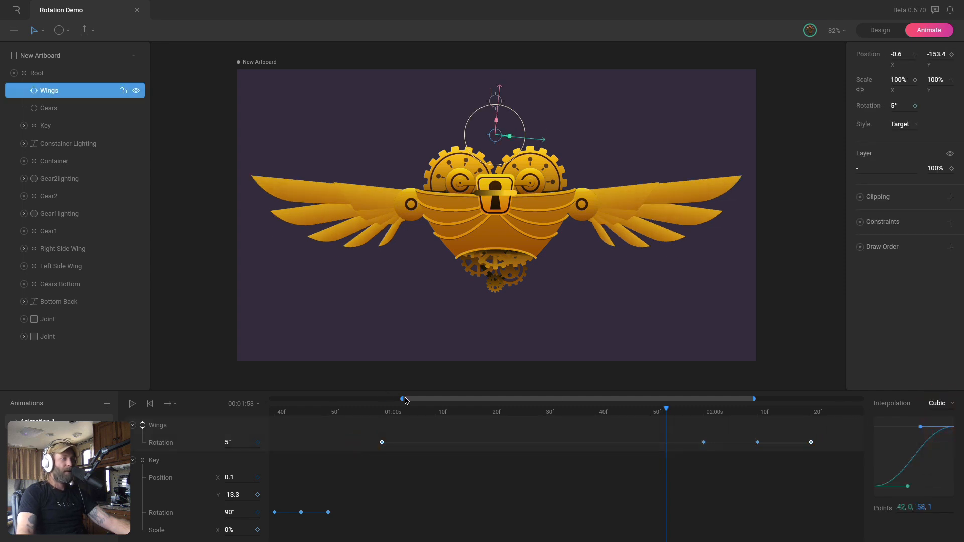
Show the whole timeline, deselect the Wings target, and play the key turn and the wings opening
{"action": "left_click_drag", "start_coordinate": [405, 401], "coordinate": [229, 404]}
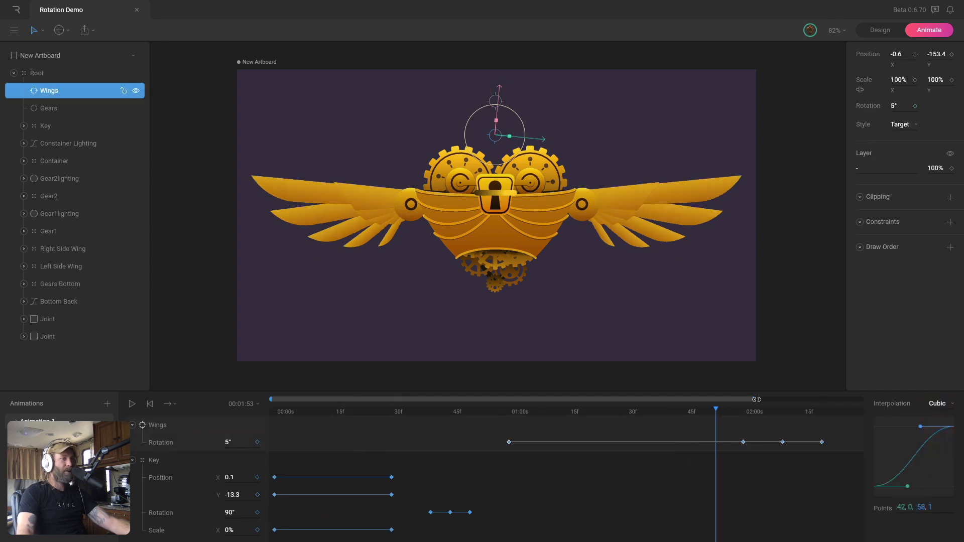
{"action": "left_click_drag", "start_coordinate": [756, 399], "coordinate": [886, 394]}
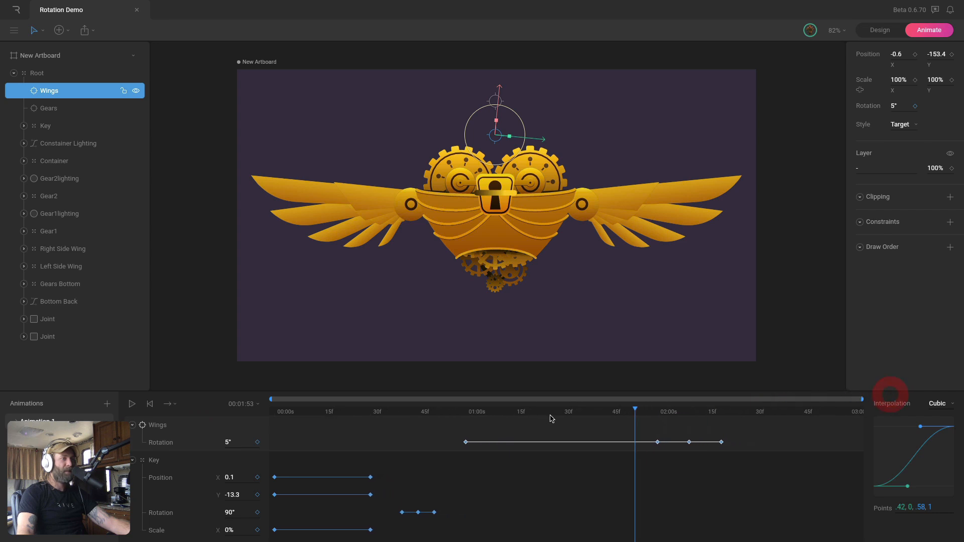
{"action": "left_click_drag", "start_coordinate": [480, 412], "coordinate": [468, 414]}
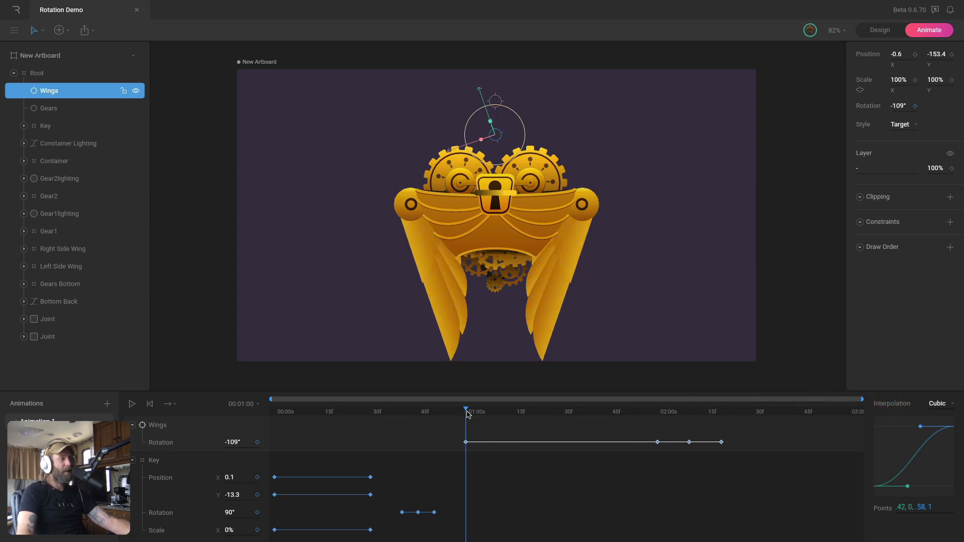
{"action": "left_click", "coordinate": [785, 97]}
{"action": "key", "text": "space"}
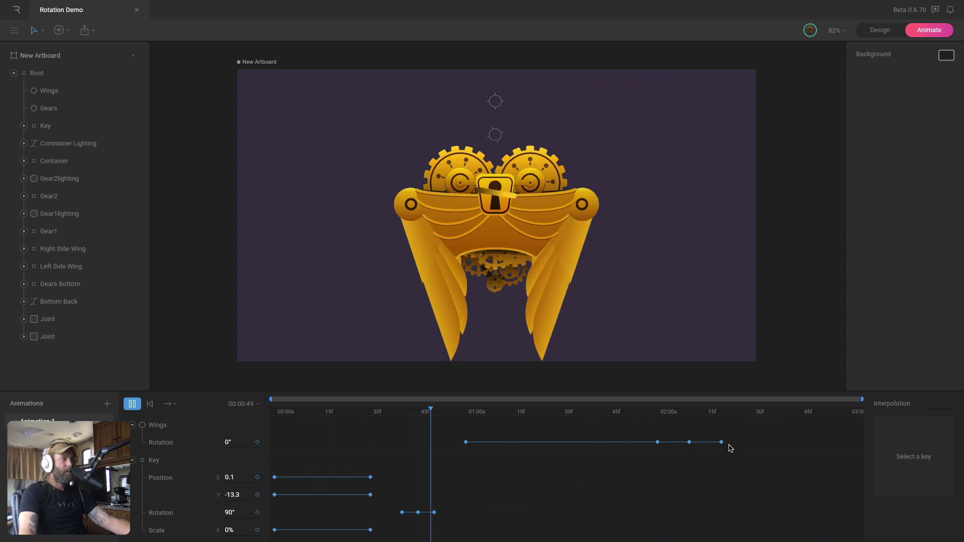
{"action": "key", "text": "space"}
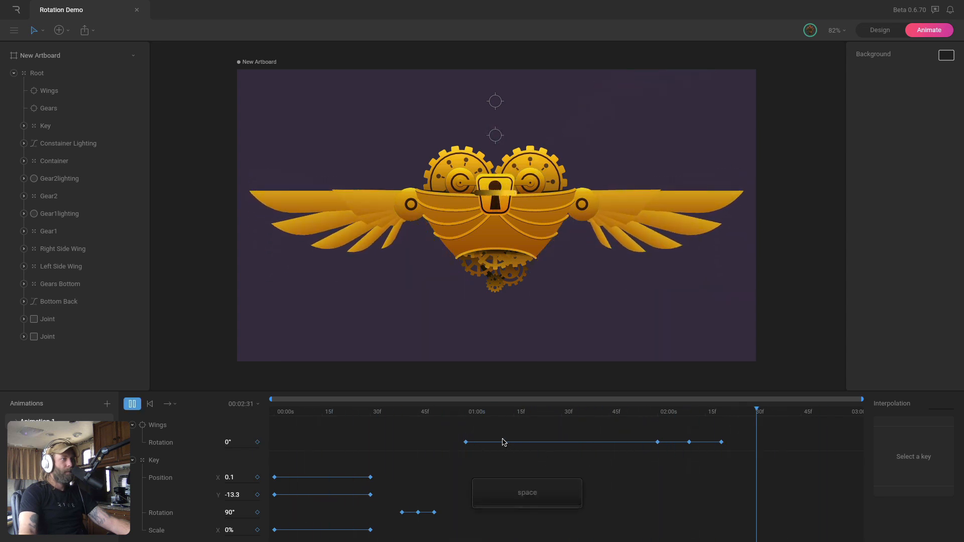
Reshape the Wings' 00:01:00 keyframe curve to about .12, .61, .58, 1 and replay from 00:01:00
{"action": "left_click", "coordinate": [465, 441]}
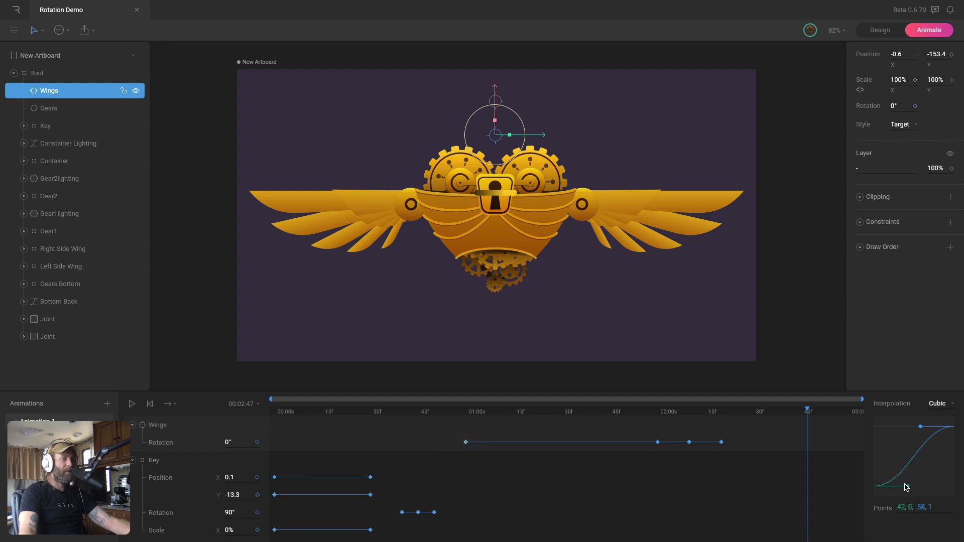
{"action": "left_click_drag", "start_coordinate": [906, 487], "coordinate": [884, 457]}
{"action": "left_click", "coordinate": [468, 411]}
{"action": "key", "text": "space"}
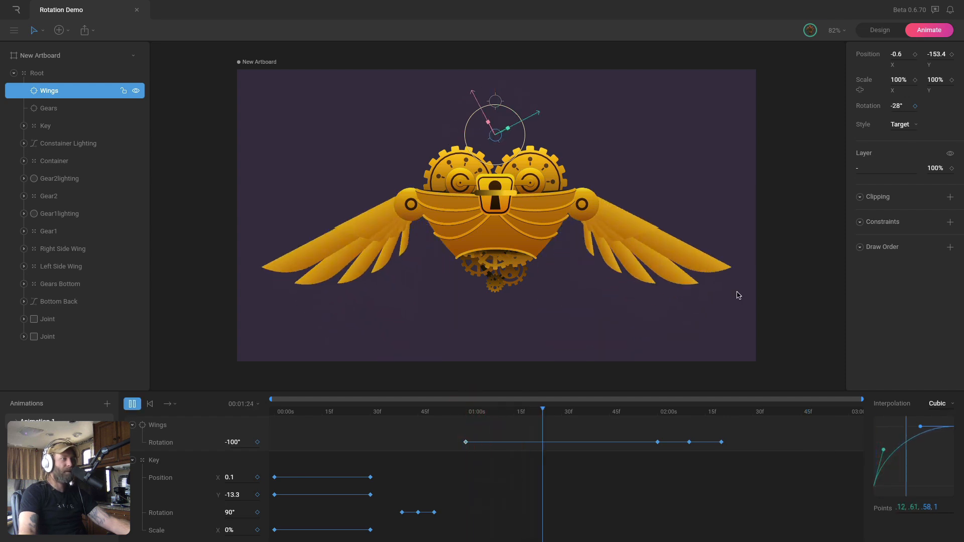
Replay the wings opening from 00:01:00, then replay from about 00:00:30 to check the key turn leading into it
{"action": "left_click", "coordinate": [465, 410]}
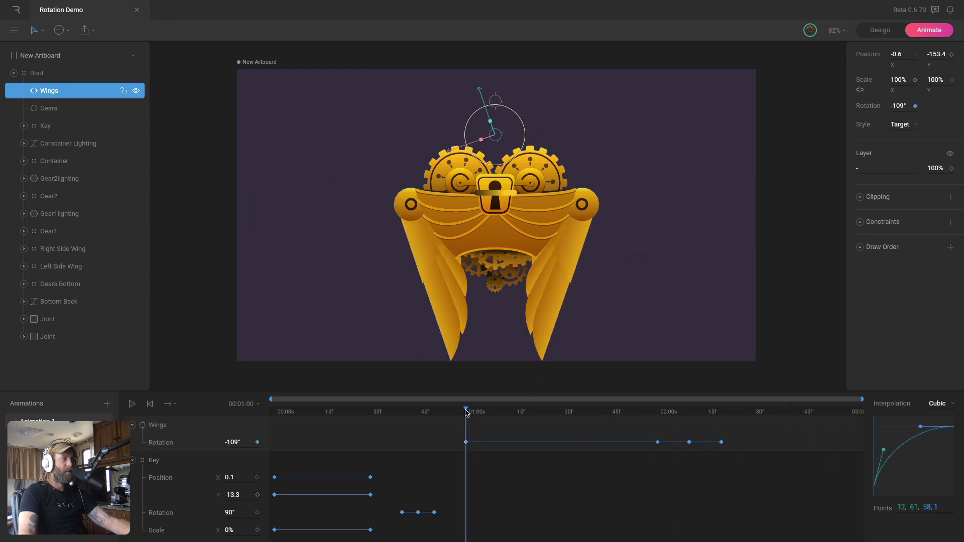
{"action": "key", "text": "space"}
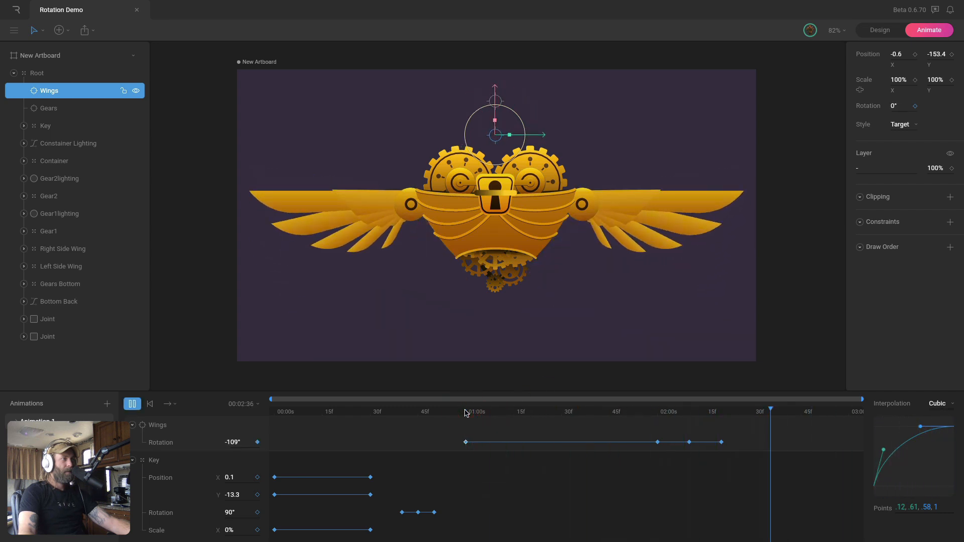
{"action": "key", "text": "space"}
{"action": "left_click_drag", "start_coordinate": [409, 411], "coordinate": [370, 415]}
{"action": "key", "text": "space"}
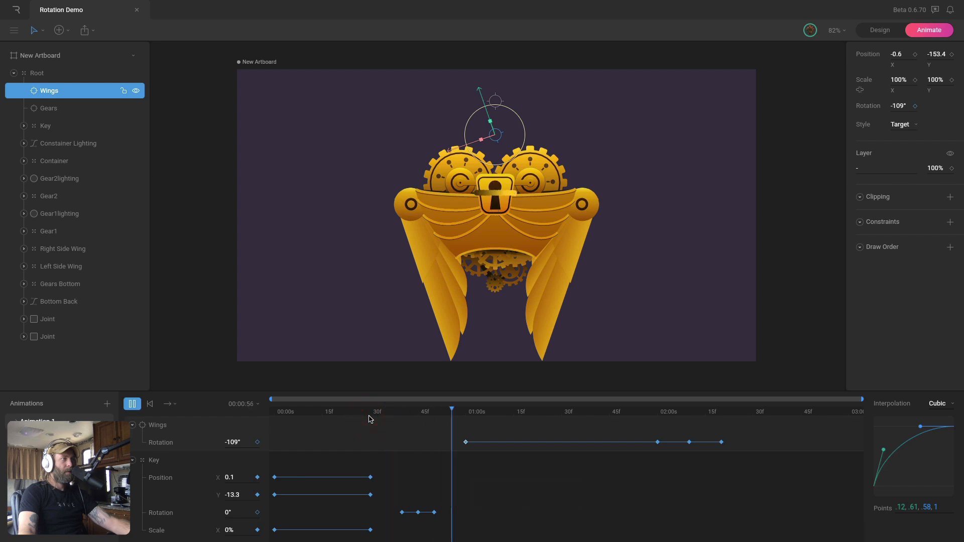
Reshape the Wings' 00:01:00 keyframe curve with its first handle at .62, 0 and its second handle pulled earlier, and play it with nothing selected
{"action": "left_click", "coordinate": [466, 412]}
{"action": "left_click_drag", "start_coordinate": [884, 453], "coordinate": [924, 488]}
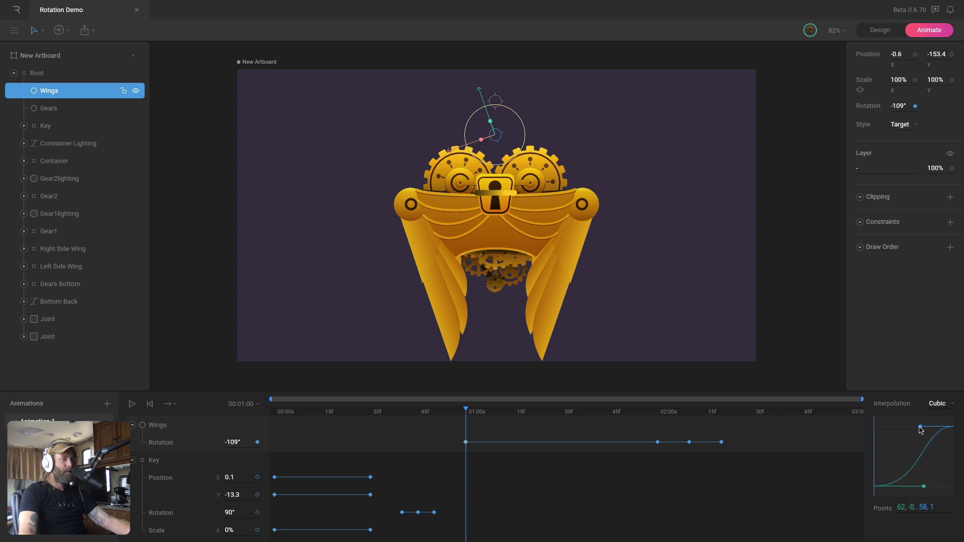
{"action": "left_click_drag", "start_coordinate": [920, 427], "coordinate": [891, 427]}
{"action": "key", "text": "space"}
{"action": "left_click", "coordinate": [772, 230]}
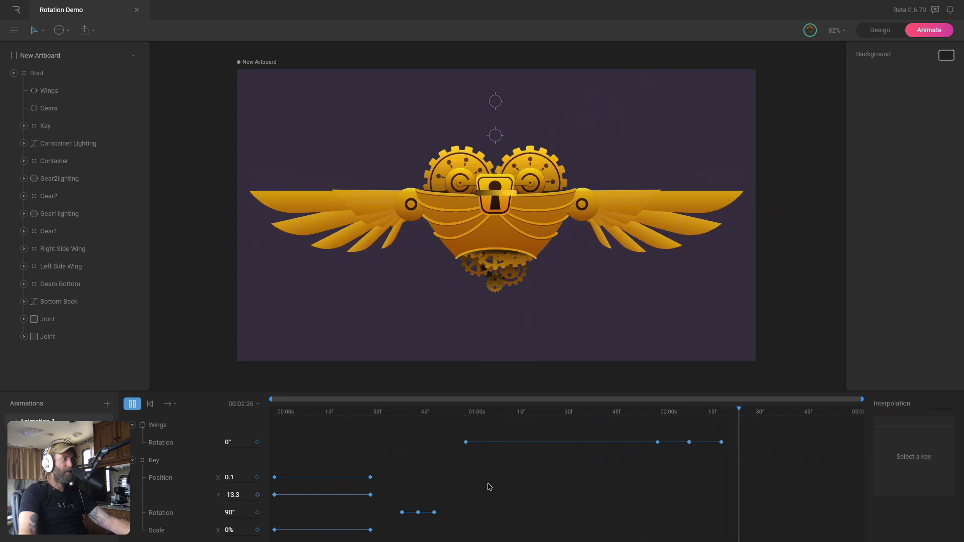
Add a 0° rotation keyframe for the Gears target at 00:01:00
{"action": "left_click", "coordinate": [470, 411]}
{"action": "left_click_drag", "start_coordinate": [469, 412], "coordinate": [465, 412]}
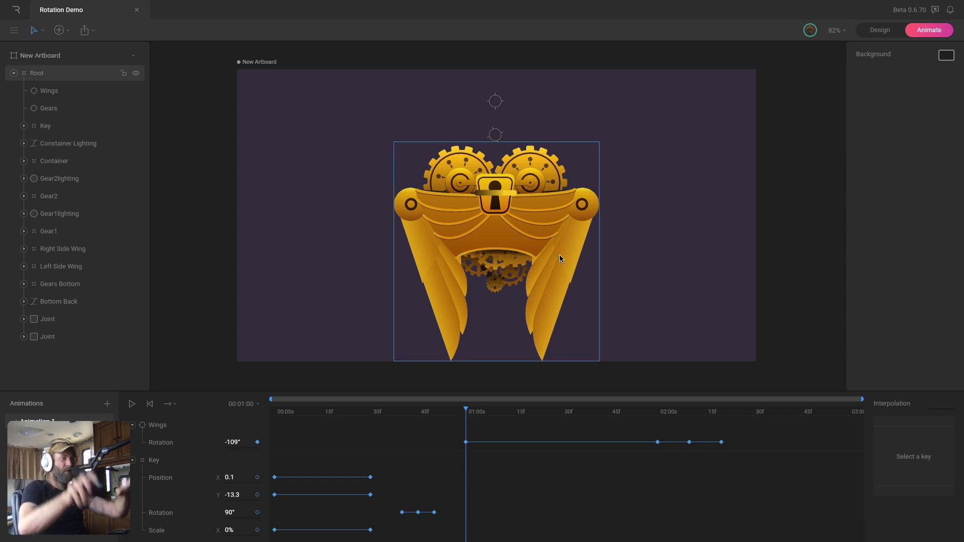
{"action": "left_click", "coordinate": [494, 102]}
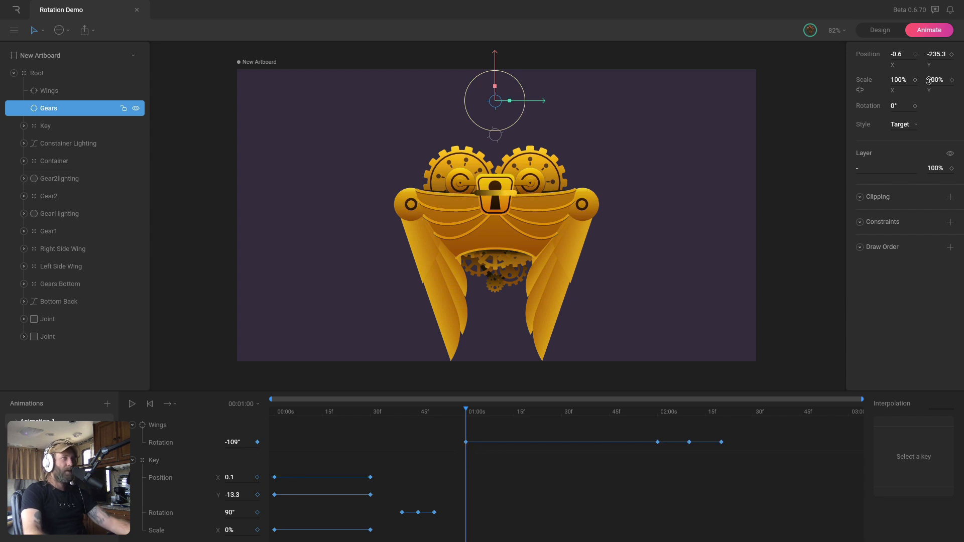
{"action": "left_click", "coordinate": [915, 106]}
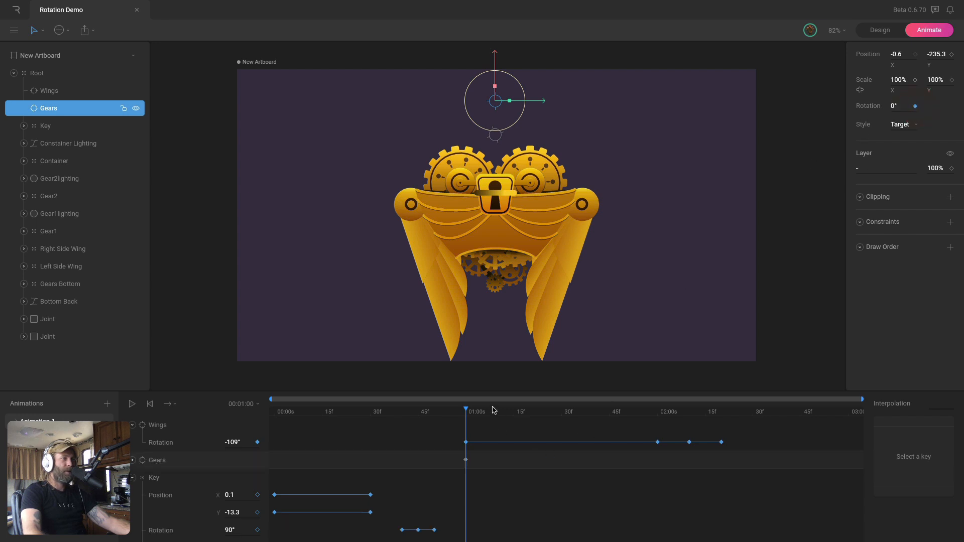
Set the Gears target's rotation to 403° at 00:02:00
{"action": "left_click_drag", "start_coordinate": [493, 410], "coordinate": [657, 410]}
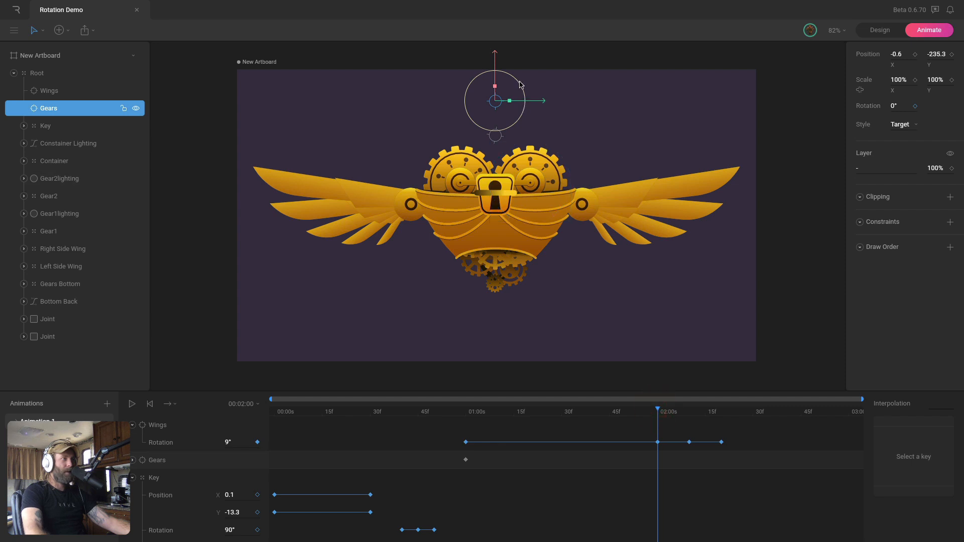
{"action": "left_click_drag", "start_coordinate": [525, 98], "coordinate": [512, 139]}
{"action": "left_click_drag", "start_coordinate": [897, 109], "coordinate": [897, 105]}
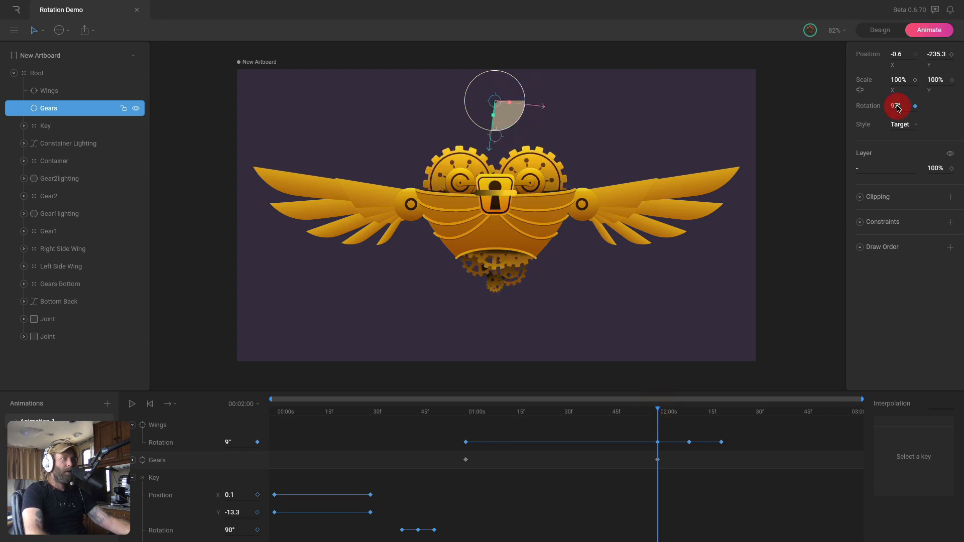
{"action": "left_click", "coordinate": [898, 107]}
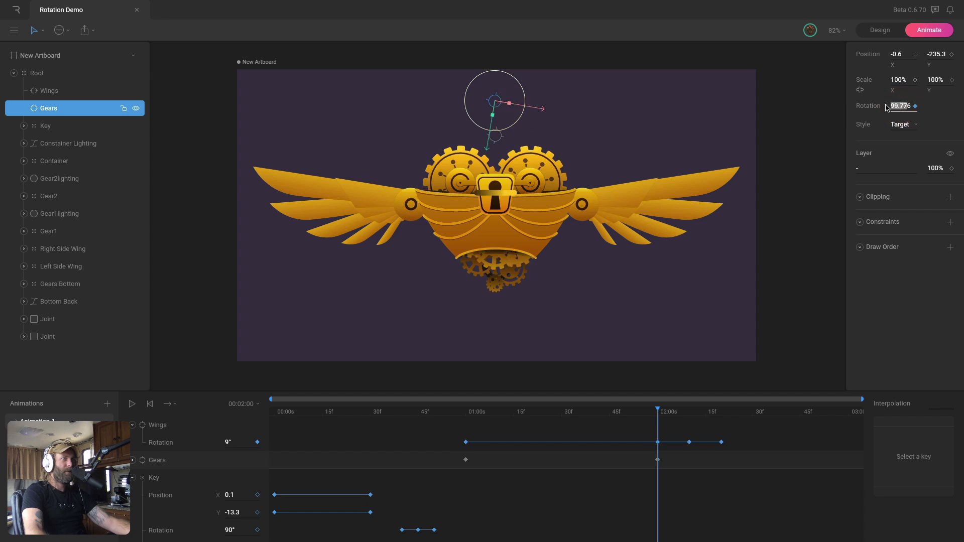
{"action": "type", "text": "360"}
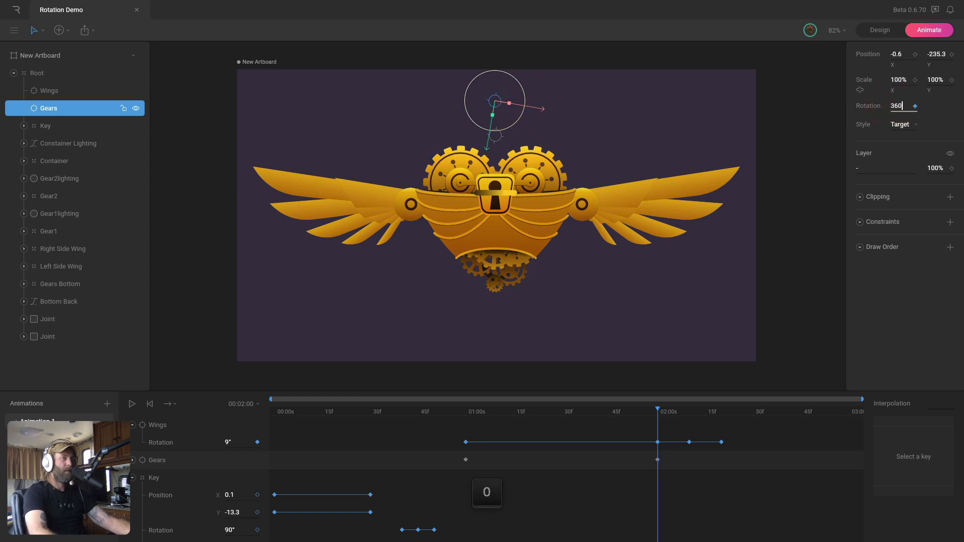
{"action": "key", "text": "Return"}
{"action": "left_click_drag", "start_coordinate": [898, 109], "coordinate": [902, 88]}
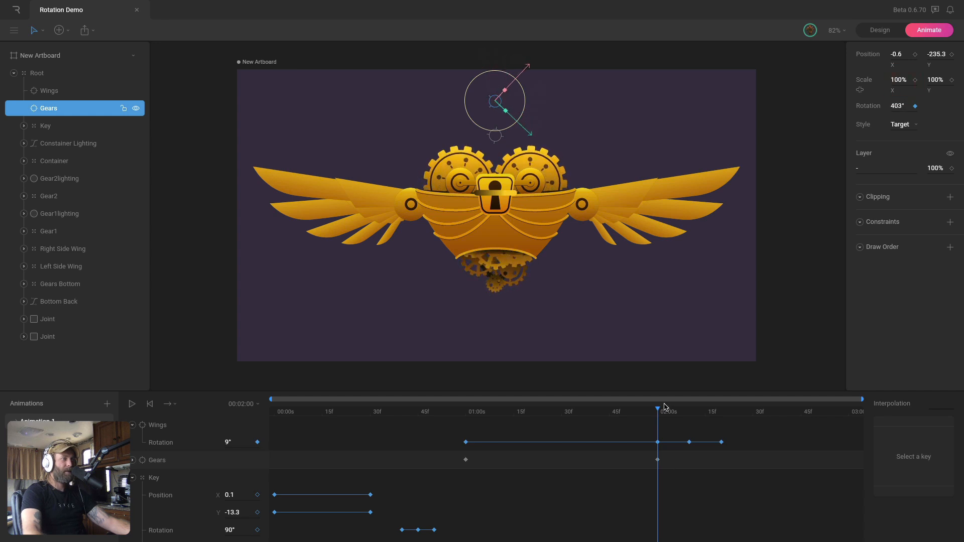
Set the Gears target's rotation to 367° at 00:02:10 and 397° at 00:02:20
{"action": "left_click_drag", "start_coordinate": [663, 413], "coordinate": [688, 414]}
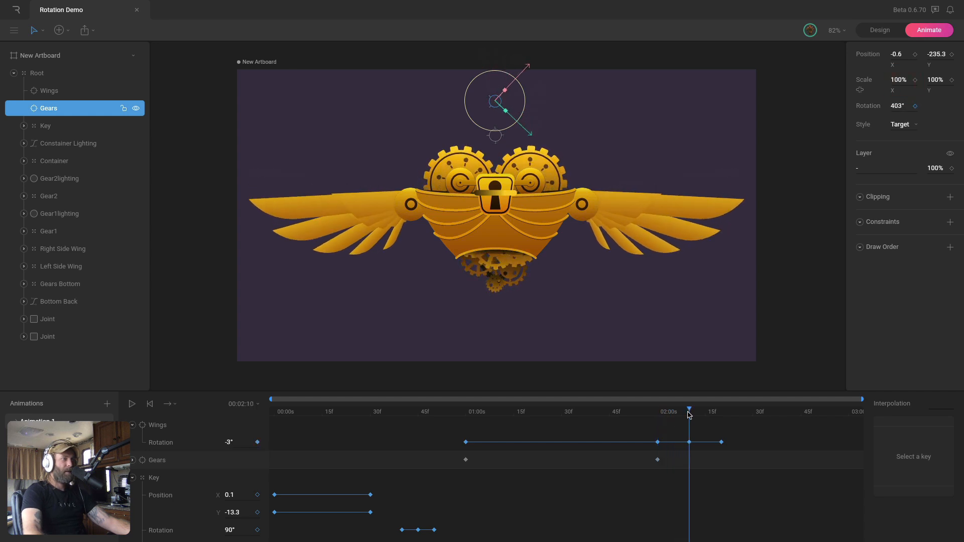
{"action": "left_click_drag", "start_coordinate": [899, 105], "coordinate": [902, 129]}
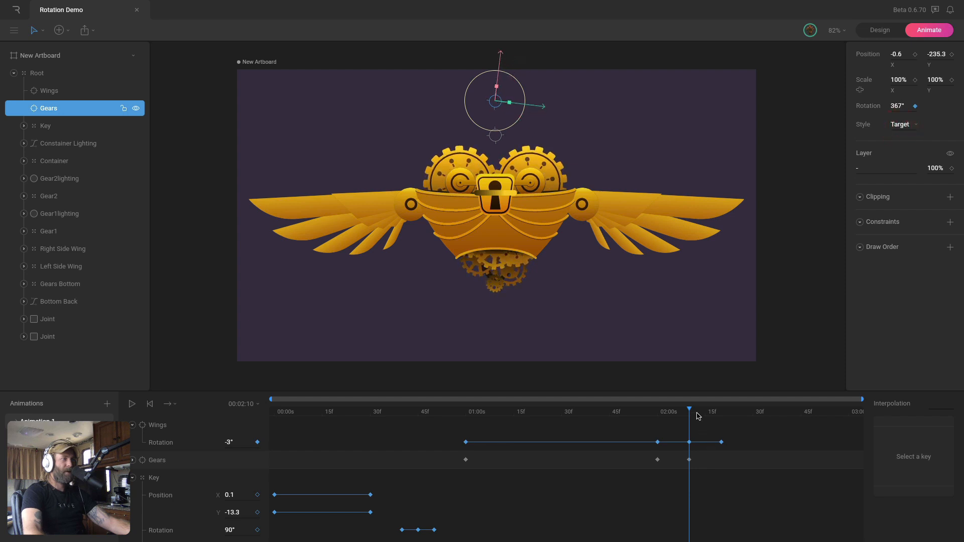
{"action": "left_click_drag", "start_coordinate": [697, 416], "coordinate": [721, 413]}
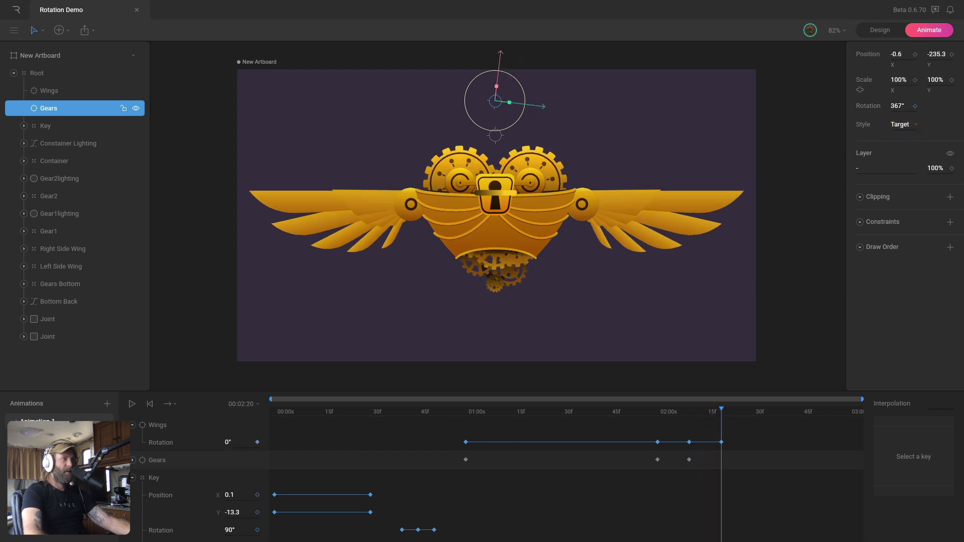
{"action": "left_click_drag", "start_coordinate": [897, 106], "coordinate": [900, 95]}
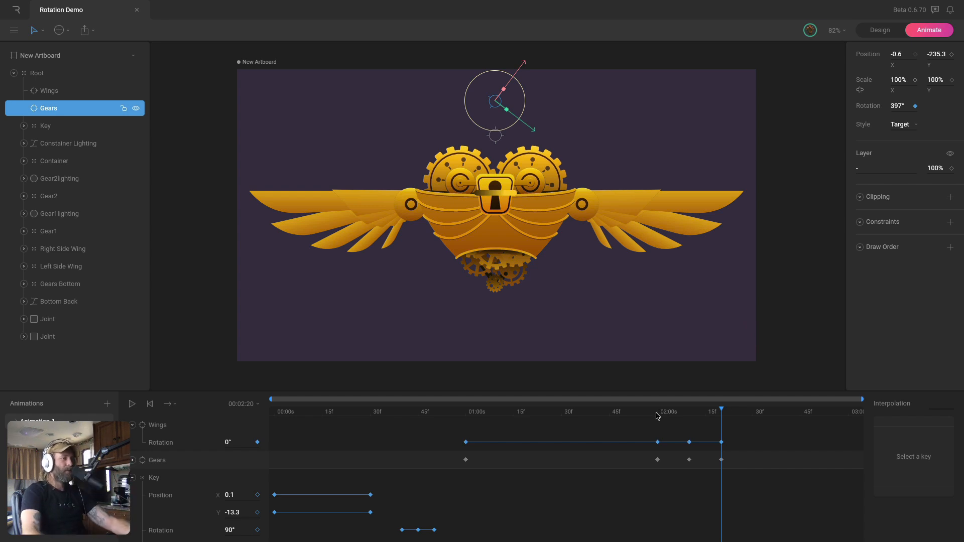
Return to 00:01:00 and set all four Gears keyframes to Cubic interpolation
{"action": "left_click_drag", "start_coordinate": [658, 416], "coordinate": [465, 426]}
{"action": "left_click_drag", "start_coordinate": [730, 463], "coordinate": [451, 479]}
{"action": "left_click", "coordinate": [942, 404]}
{"action": "left_click", "coordinate": [937, 439]}
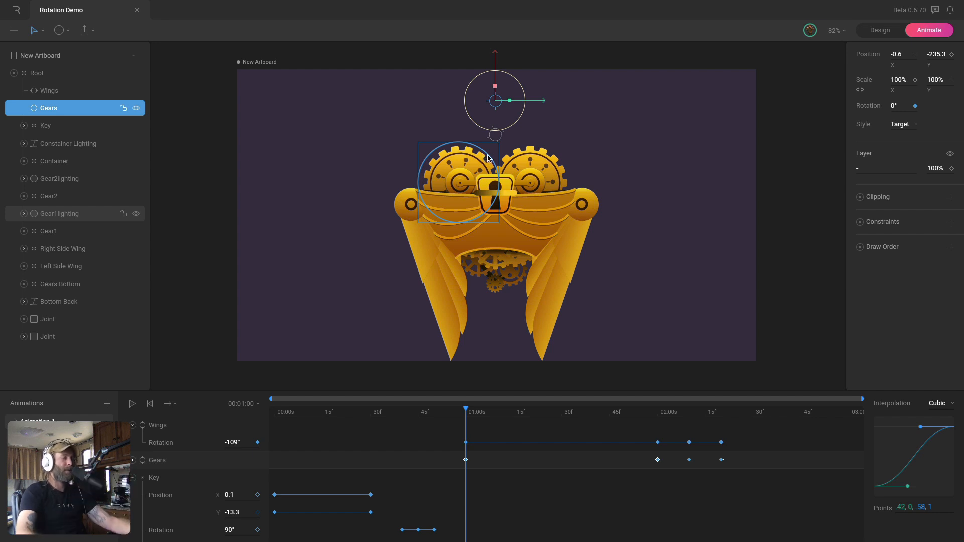
Collapse the Wings' keyframe tracks, deselect the Gears target, and play the wings and gears moving together
{"action": "left_click", "coordinate": [132, 425]}
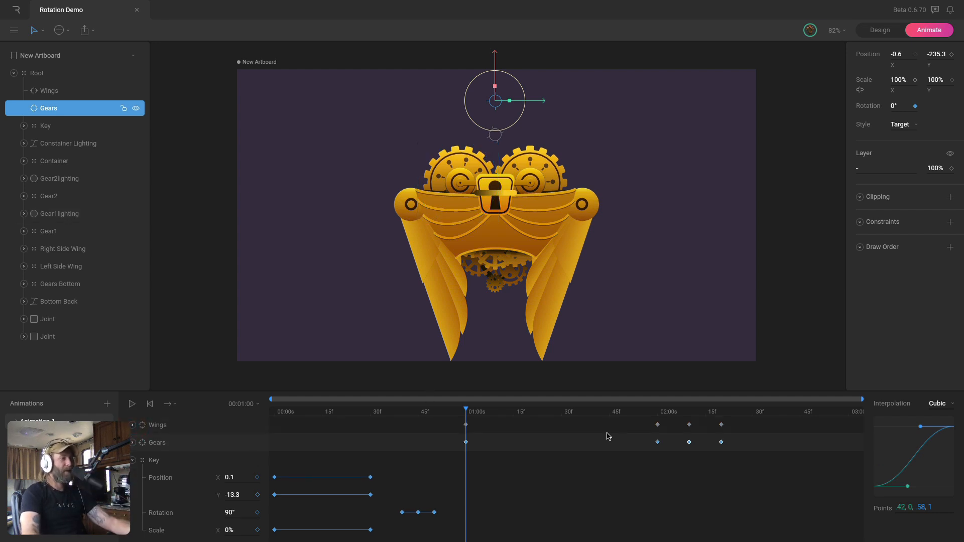
{"action": "left_click", "coordinate": [817, 151]}
{"action": "key", "text": "space"}
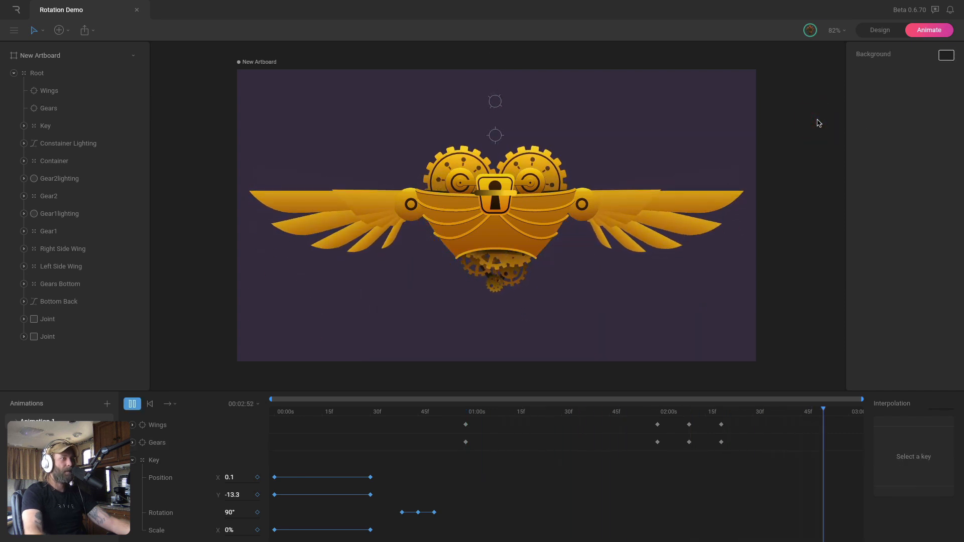
{"action": "key", "text": "space"}
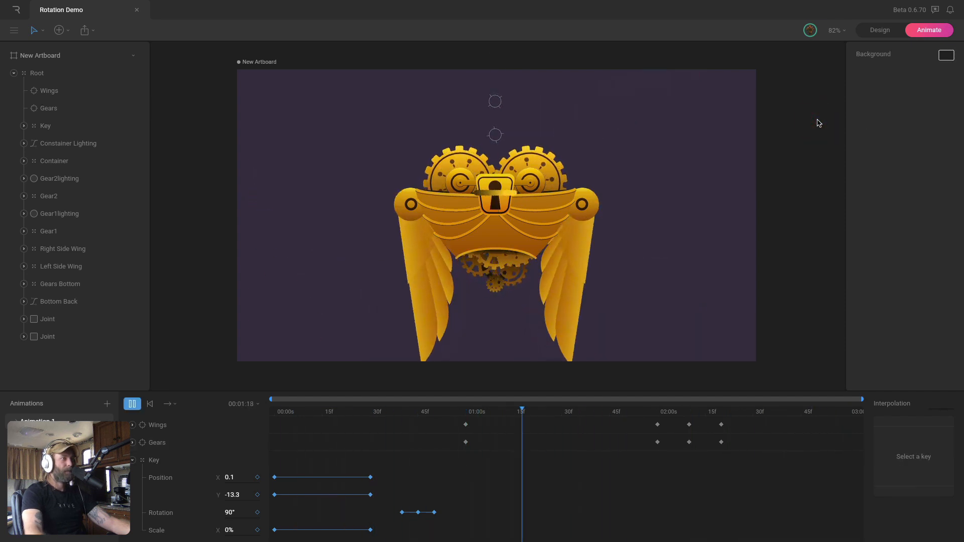
{"action": "key", "text": "space"}
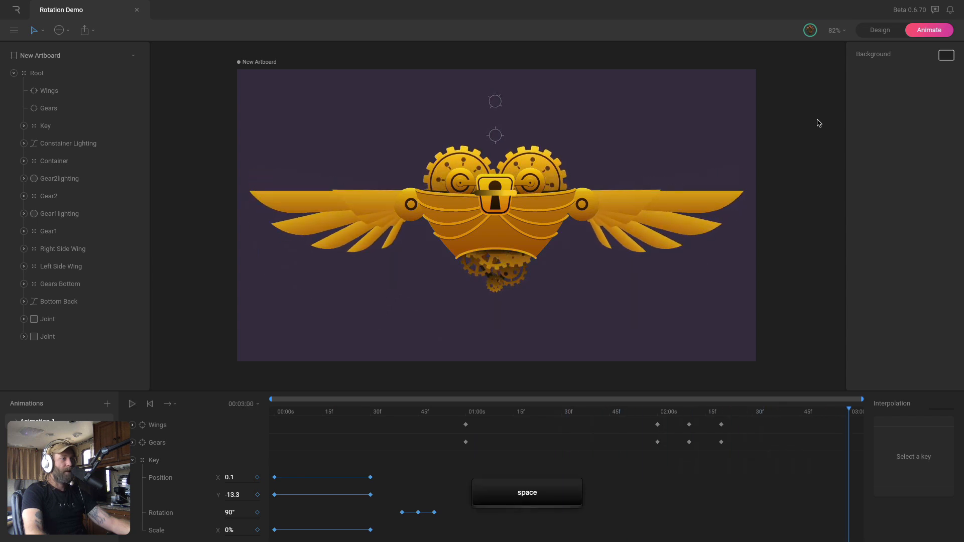
Select the Gears' 00:02:20 keyframe, replay from 00:01:00, and collapse the Key's tracks
{"action": "left_click_drag", "start_coordinate": [454, 436], "coordinate": [485, 457]}
{"action": "left_click_drag", "start_coordinate": [664, 444], "coordinate": [724, 446]}
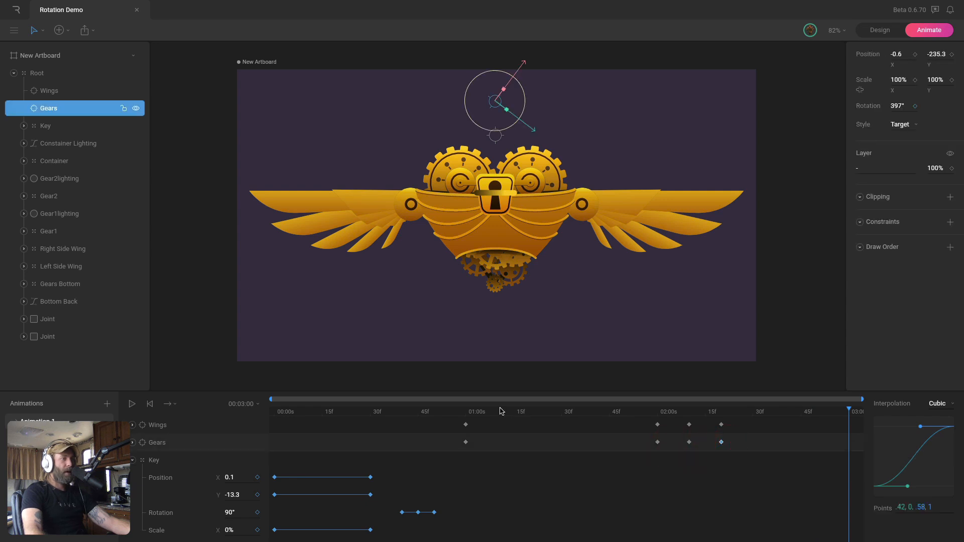
{"action": "left_click", "coordinate": [466, 411]}
{"action": "key", "text": "space"}
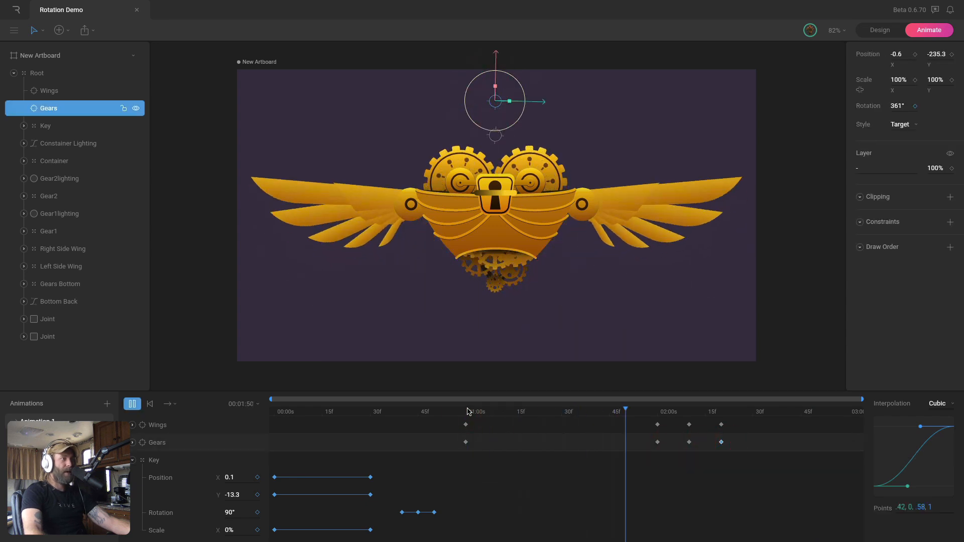
{"action": "left_click", "coordinate": [133, 460]}
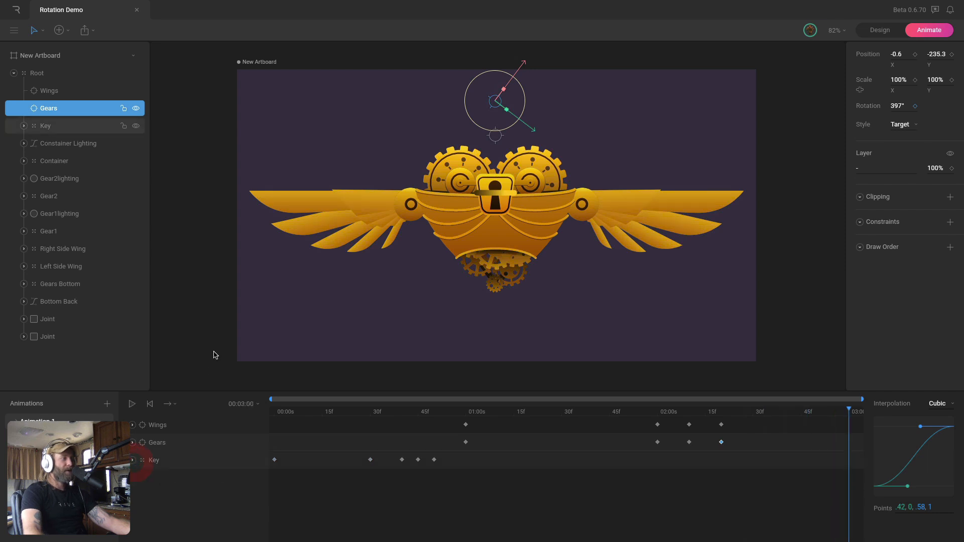